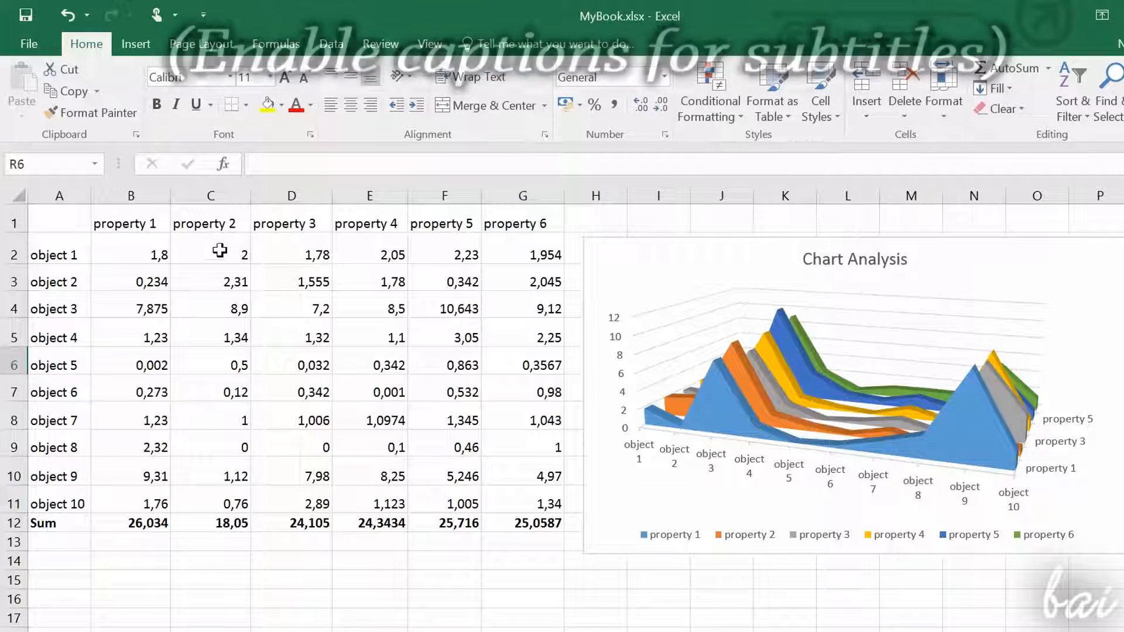
# Step: Examine the data table's cells, rows and columns and the Chart Analysis chart beside it
pyautogui.click(342, 421)
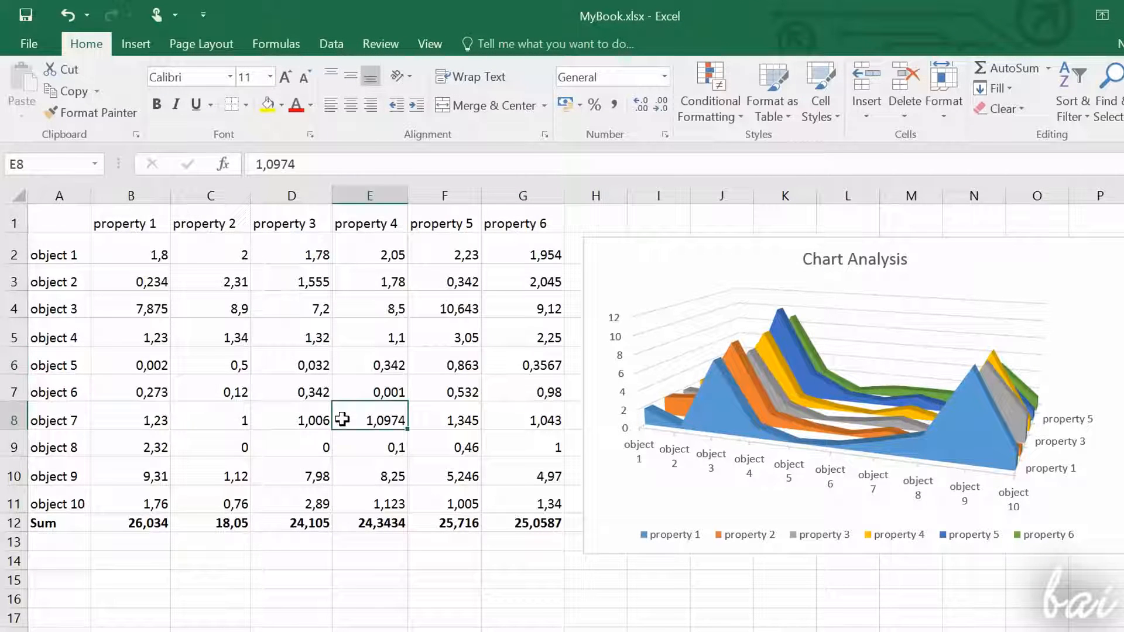
pyautogui.click(451, 392)
pyautogui.click(502, 452)
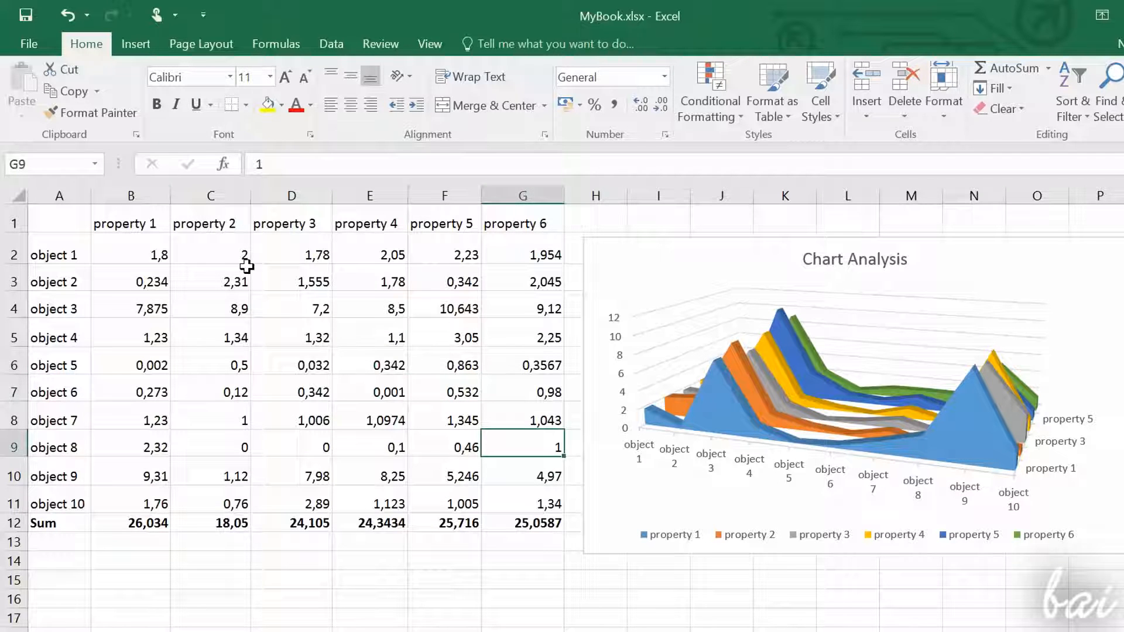
pyautogui.moveTo(158, 196); pyautogui.dragTo(506, 289)
pyautogui.click(523, 329)
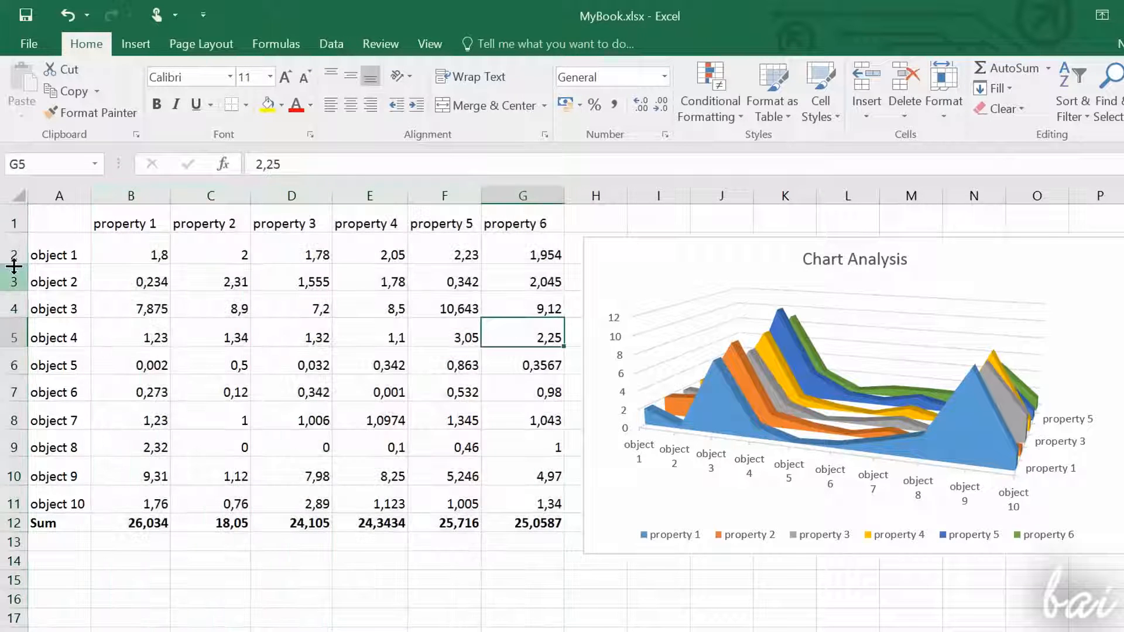
pyautogui.moveTo(12, 245); pyautogui.dragTo(6, 503)
pyautogui.click(246, 413)
pyautogui.click(431, 366)
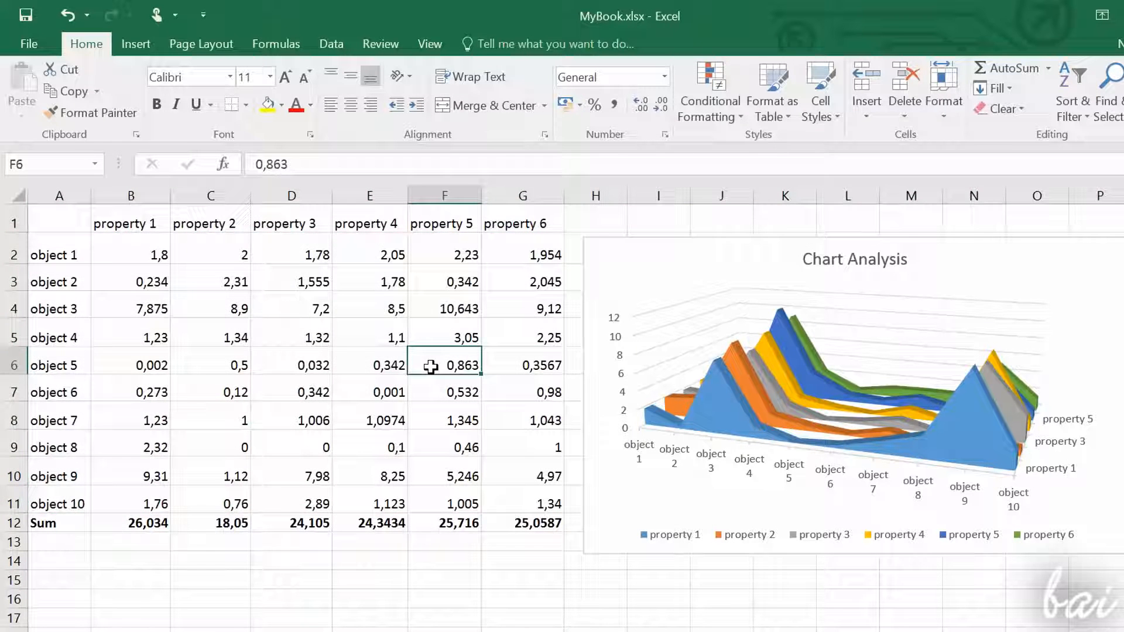
pyautogui.click(929, 380)
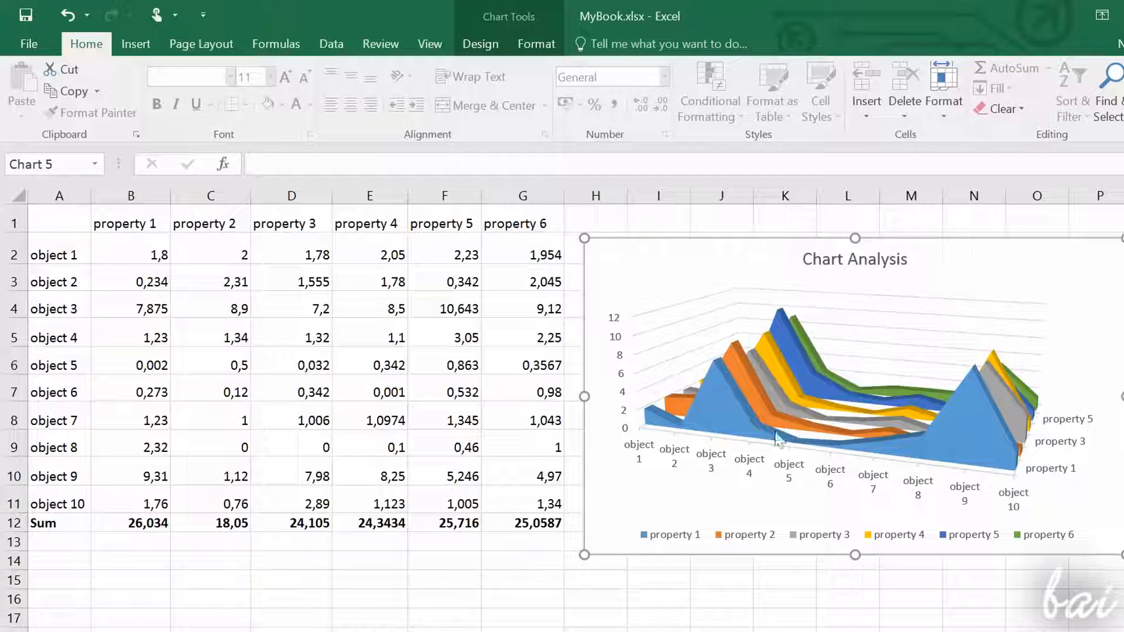
pyautogui.click(367, 361)
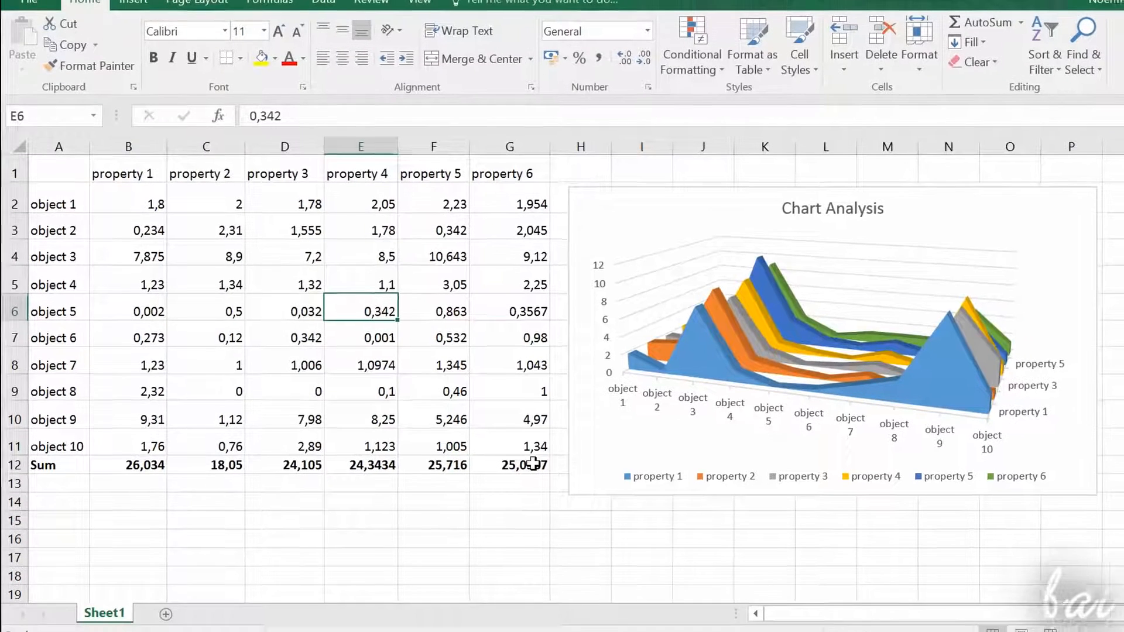
# Step: Convert the data range A1:G12, including the Sum row, into a formatted table with Quick Analysis
pyautogui.moveTo(536, 523); pyautogui.dragTo(8, 222)
pyautogui.moveTo(9, 162); pyautogui.dragTo(9, 163)
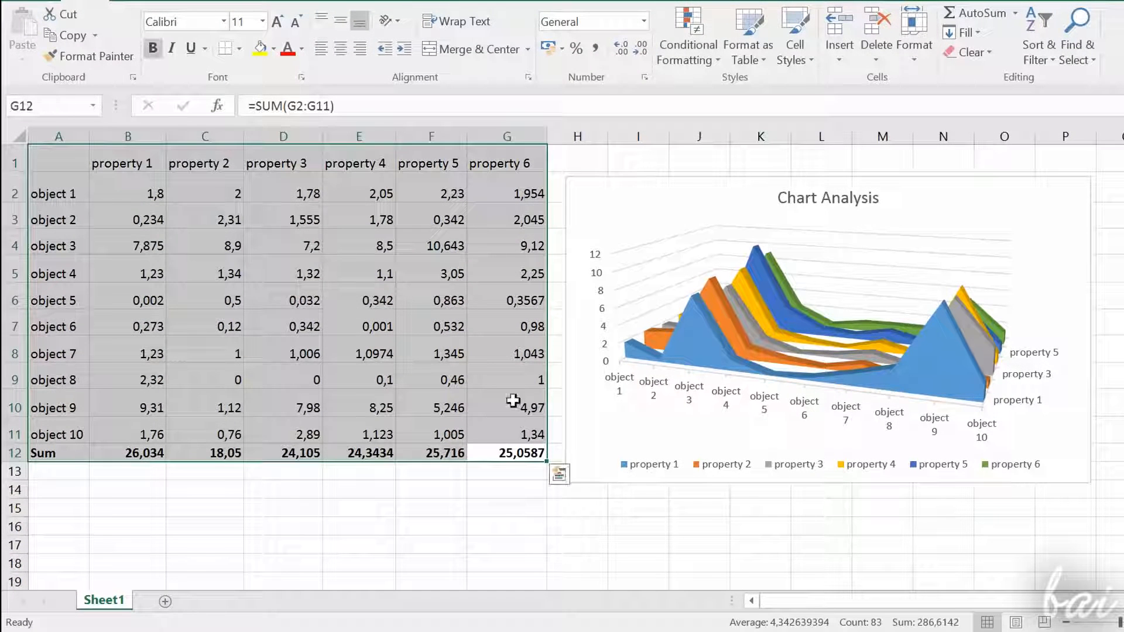
pyautogui.click(559, 482)
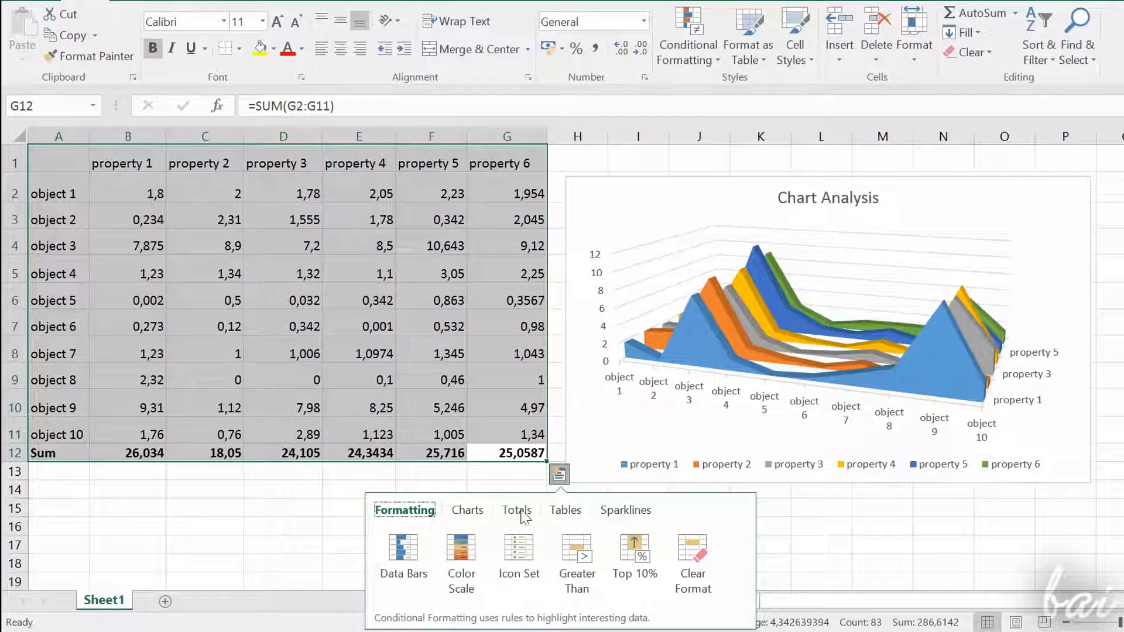
pyautogui.click(563, 515)
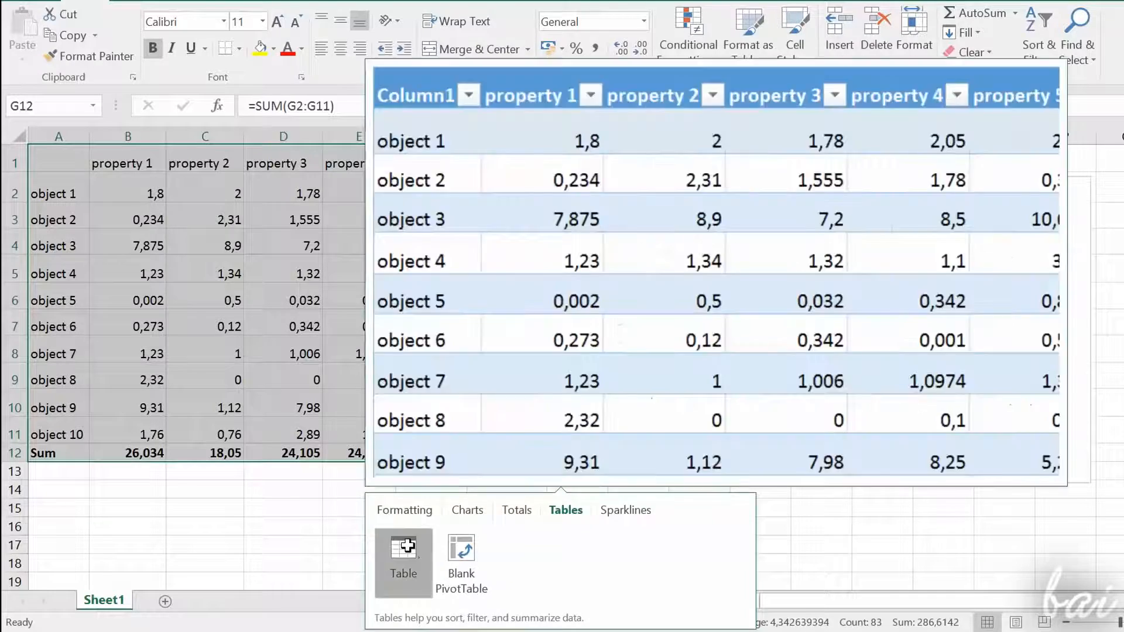
pyautogui.click(403, 535)
pyautogui.click(419, 543)
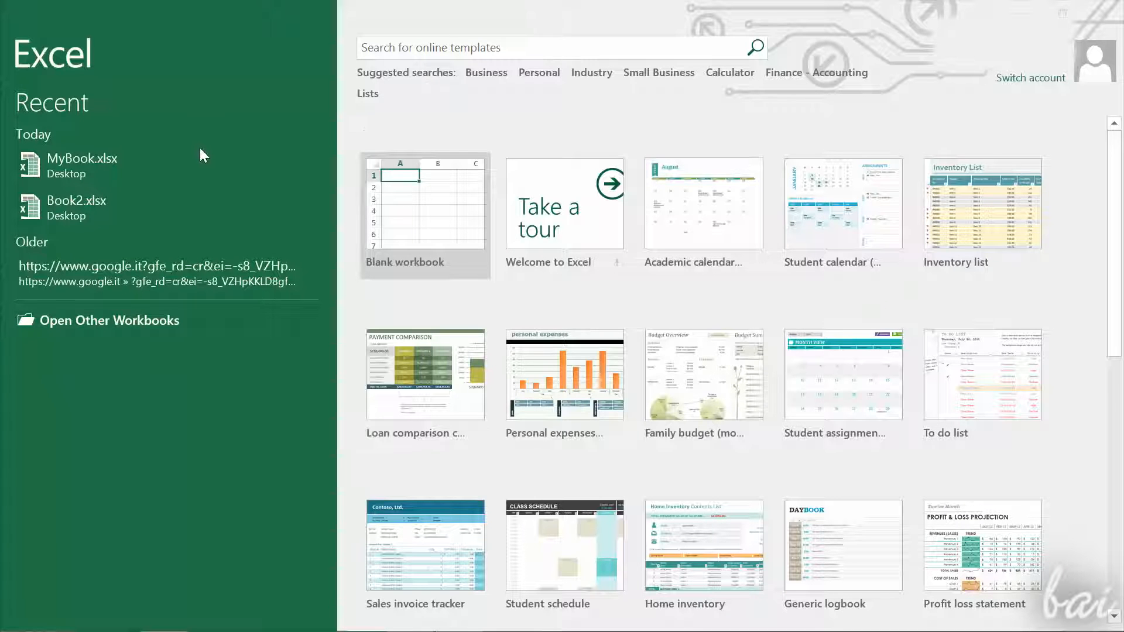
# Step: Create a workbook from the Profit loss statement template, and also start a new blank workbook
pyautogui.click(992, 549)
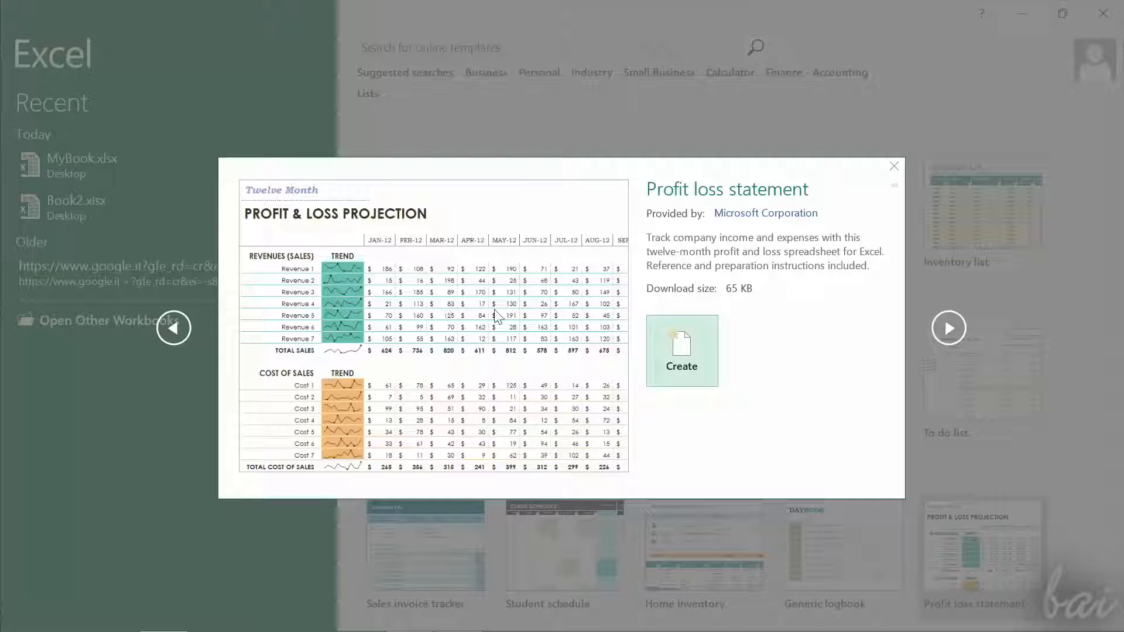
pyautogui.click(683, 343)
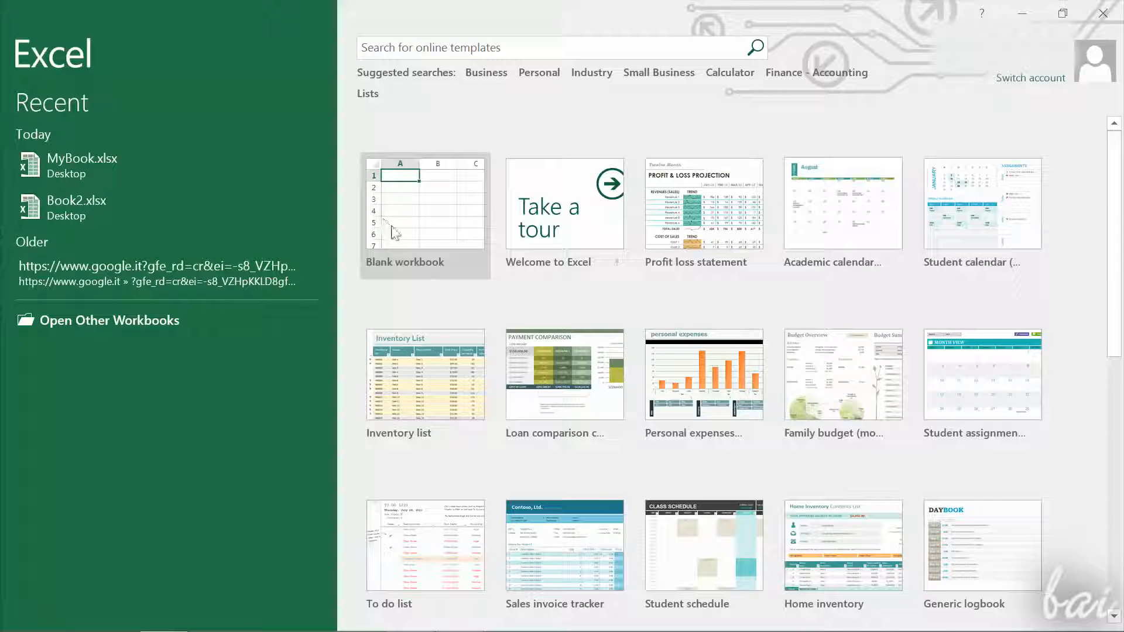
pyautogui.click(420, 214)
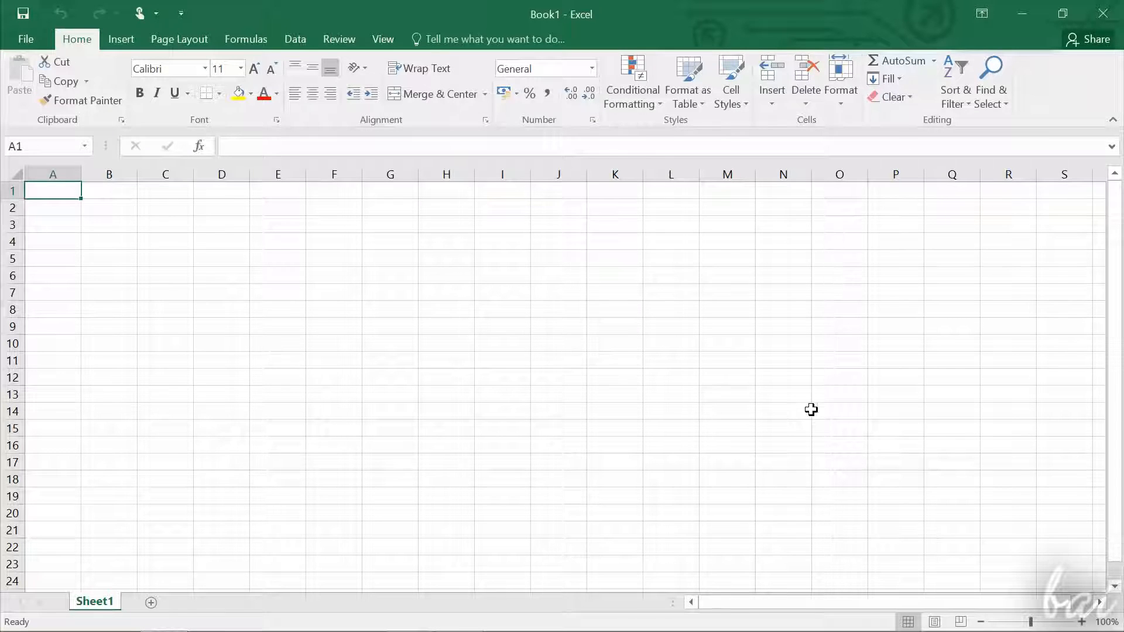
# Step: Examine the grid's structure by selecting entire rows 2 to 5 and entire columns B to F one at a time
pyautogui.click(13, 208)
pyautogui.click(12, 225)
pyautogui.click(13, 242)
pyautogui.click(13, 259)
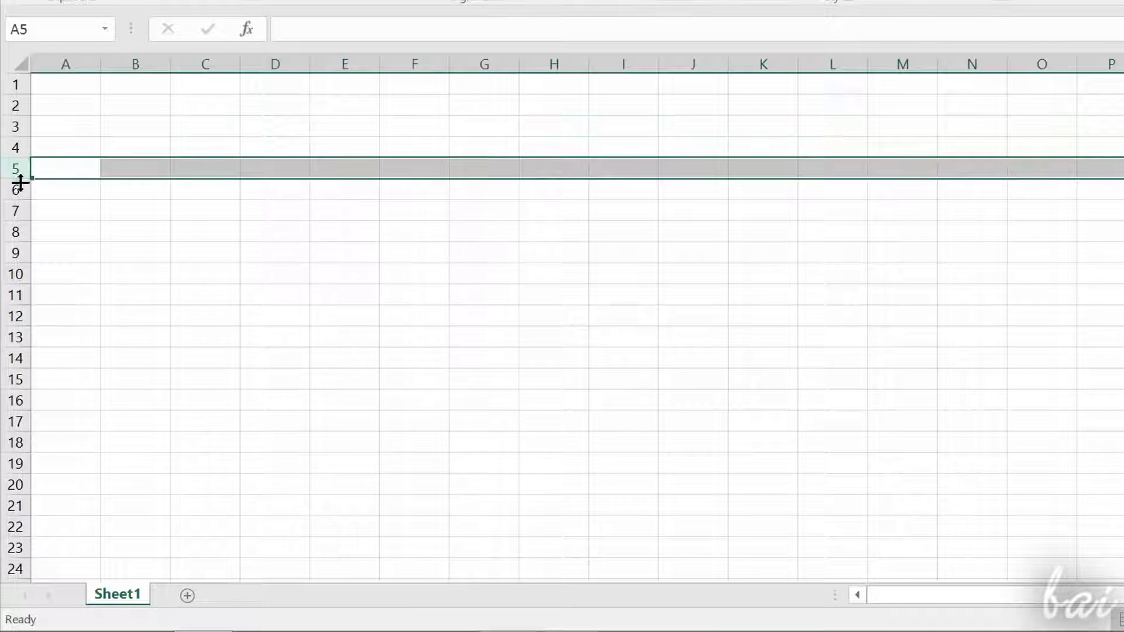
pyautogui.click(18, 190)
pyautogui.click(17, 211)
pyautogui.click(18, 232)
pyautogui.click(18, 253)
pyautogui.click(146, 64)
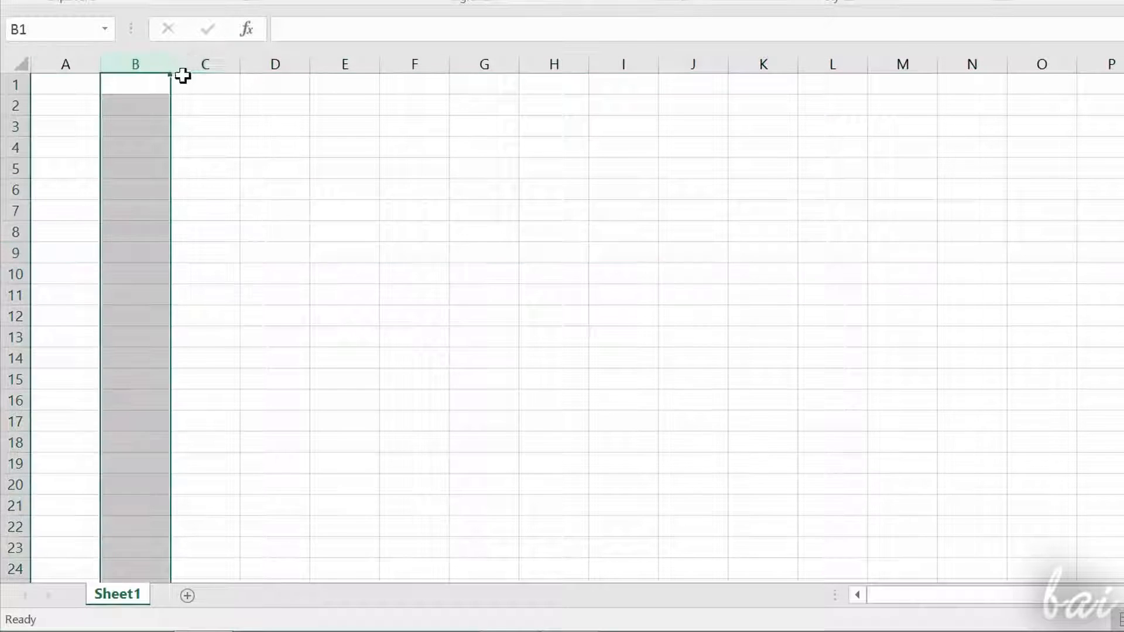
pyautogui.click(200, 61)
pyautogui.click(281, 59)
pyautogui.click(345, 61)
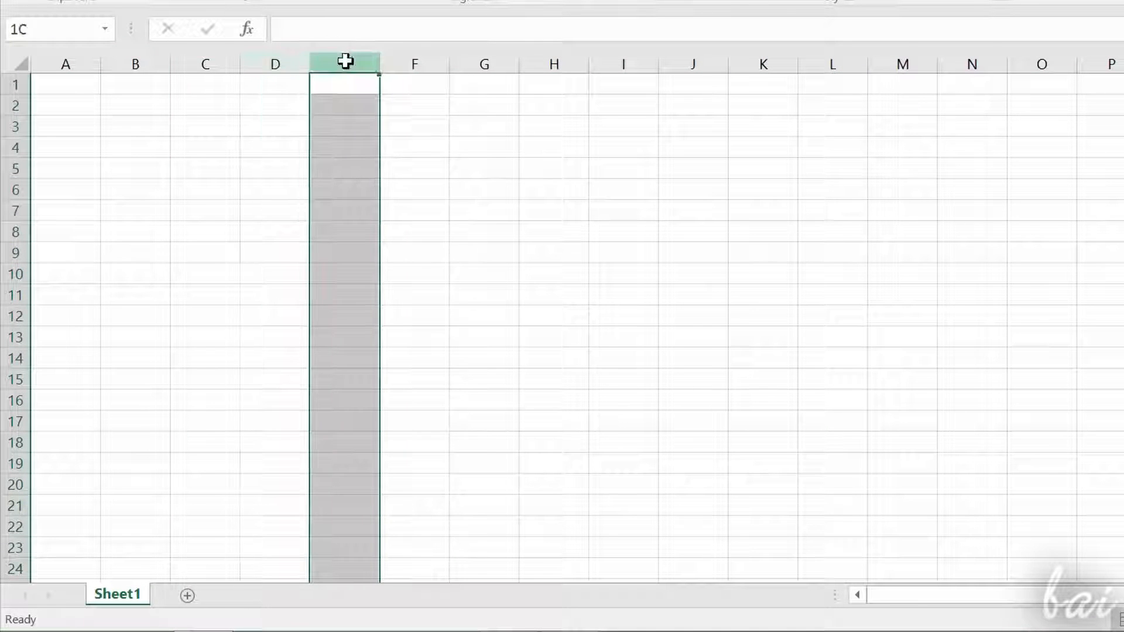
pyautogui.click(425, 61)
# Step: Select various single cells across the empty sheet, including D4 and A1, to examine how cells are referenced
pyautogui.click(245, 169)
pyautogui.click(306, 152)
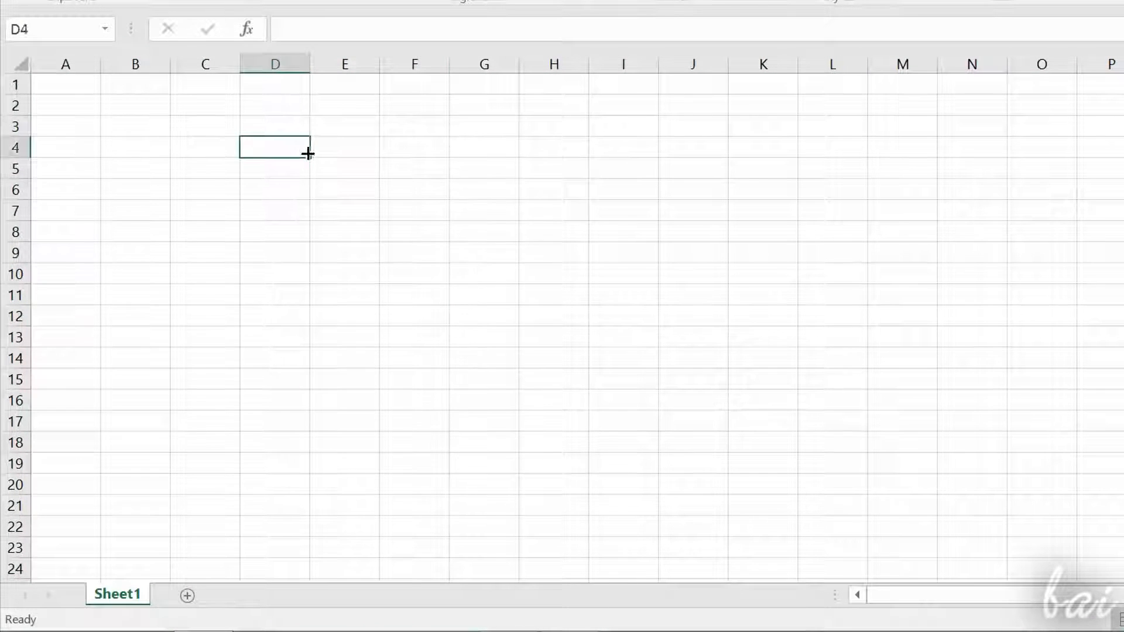
pyautogui.click(369, 196)
pyautogui.click(400, 268)
pyautogui.click(466, 181)
pyautogui.click(574, 211)
pyautogui.click(59, 144)
pyautogui.click(58, 110)
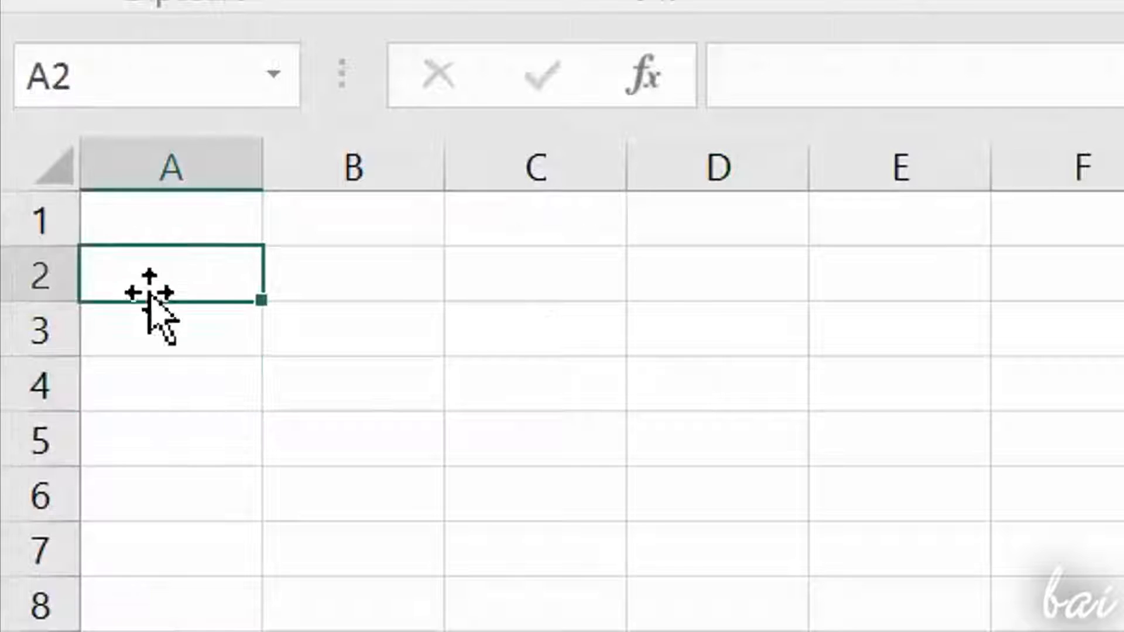
pyautogui.click(143, 231)
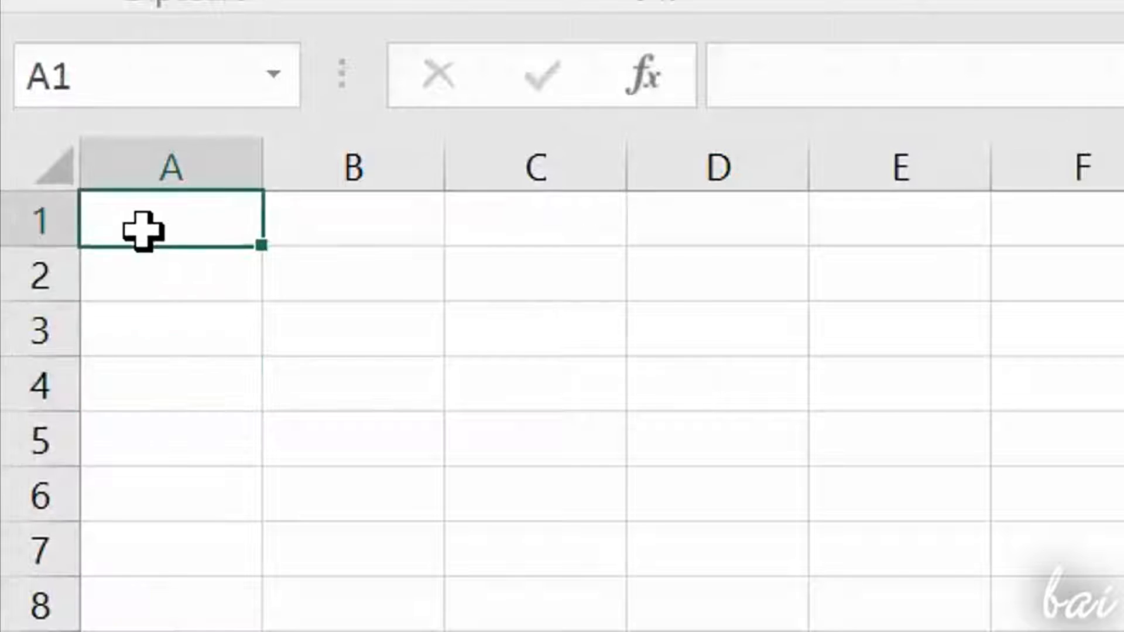
pyautogui.click(311, 266)
pyautogui.click(319, 337)
pyautogui.click(319, 421)
pyautogui.click(214, 395)
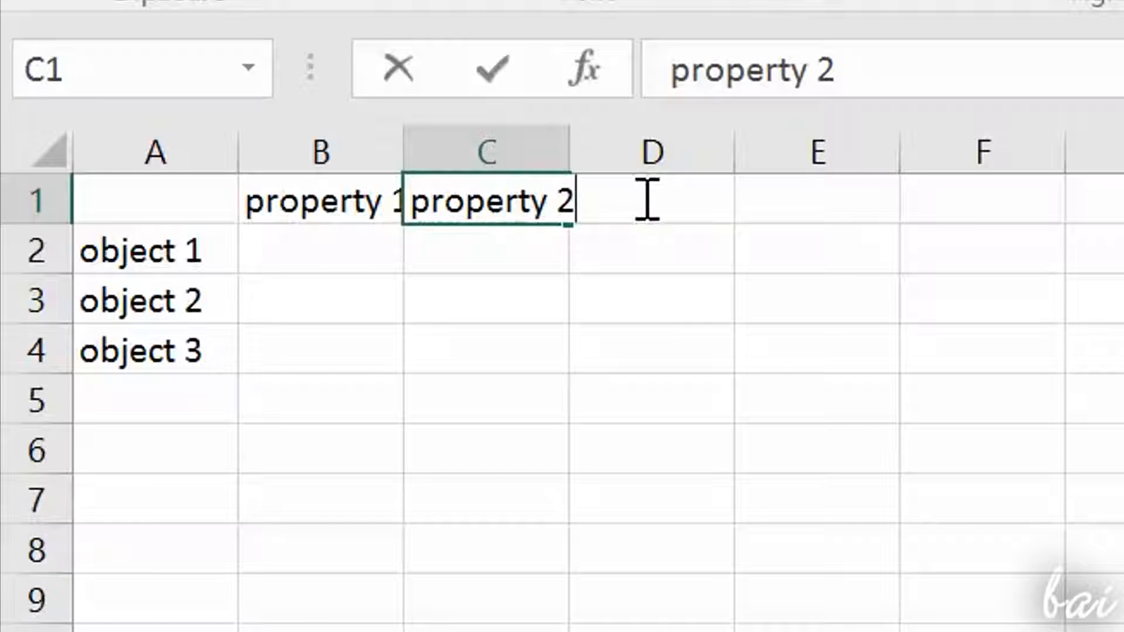
# Step: Enter the column header "property 3" in cell D1
pyautogui.click(690, 252)
pyautogui.doubleClick(675, 215)
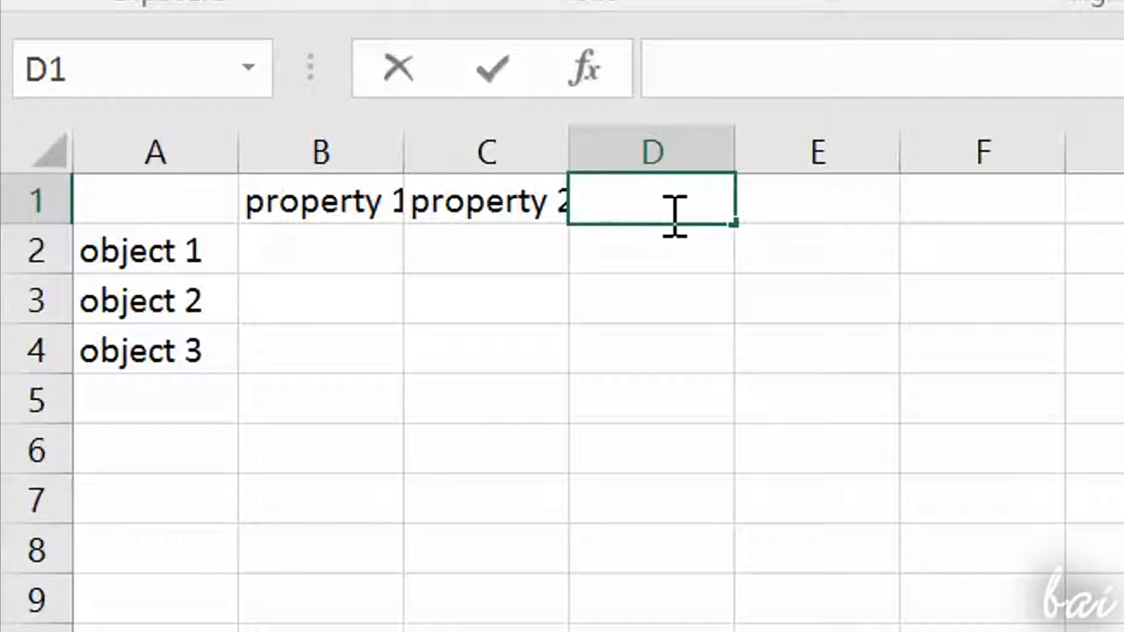
pyautogui.write('property 3')
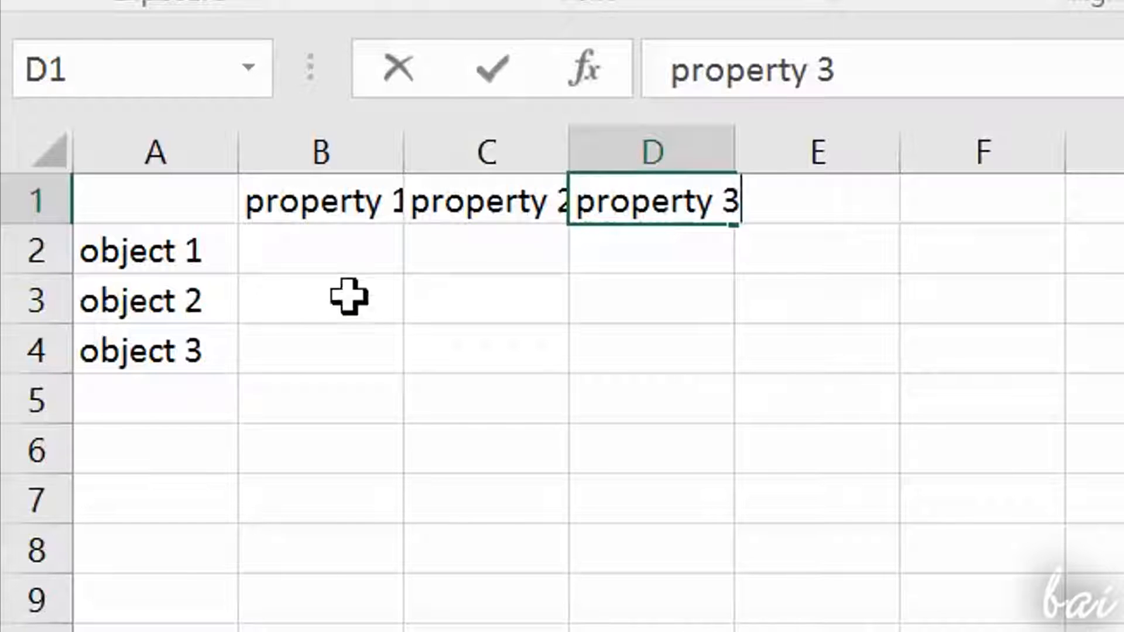
# Step: Fill in the object 1 row with 1,23 in B2, 1 in C2 and 0,234 in D2
pyautogui.doubleClick(350, 263)
pyautogui.write('1,23')
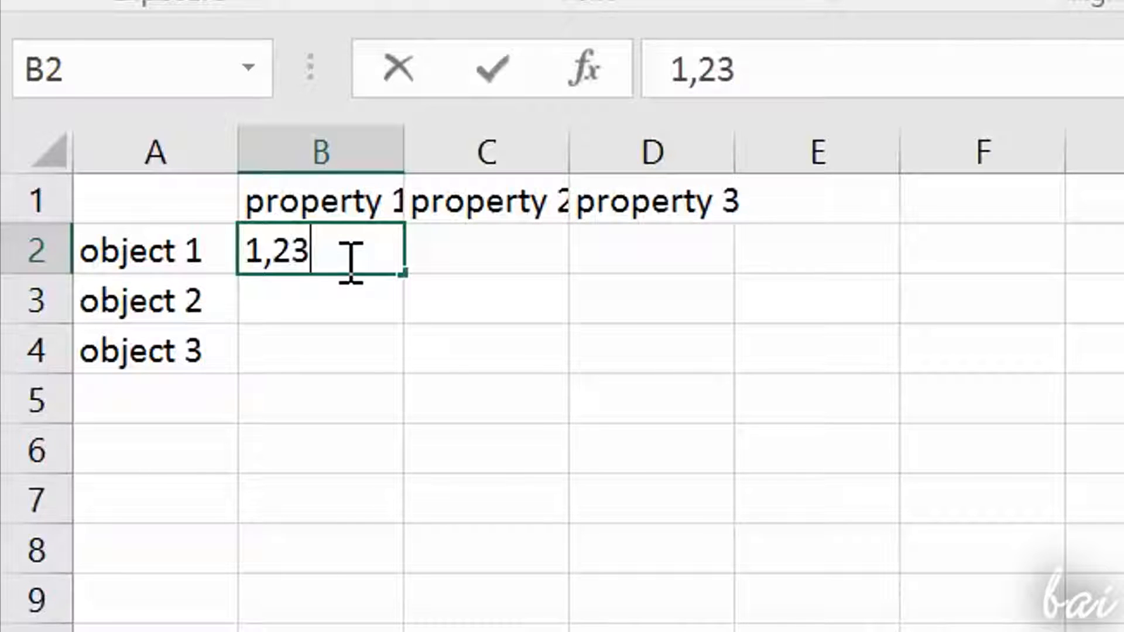
pyautogui.click(509, 256)
pyautogui.write('1')
pyautogui.click(673, 246)
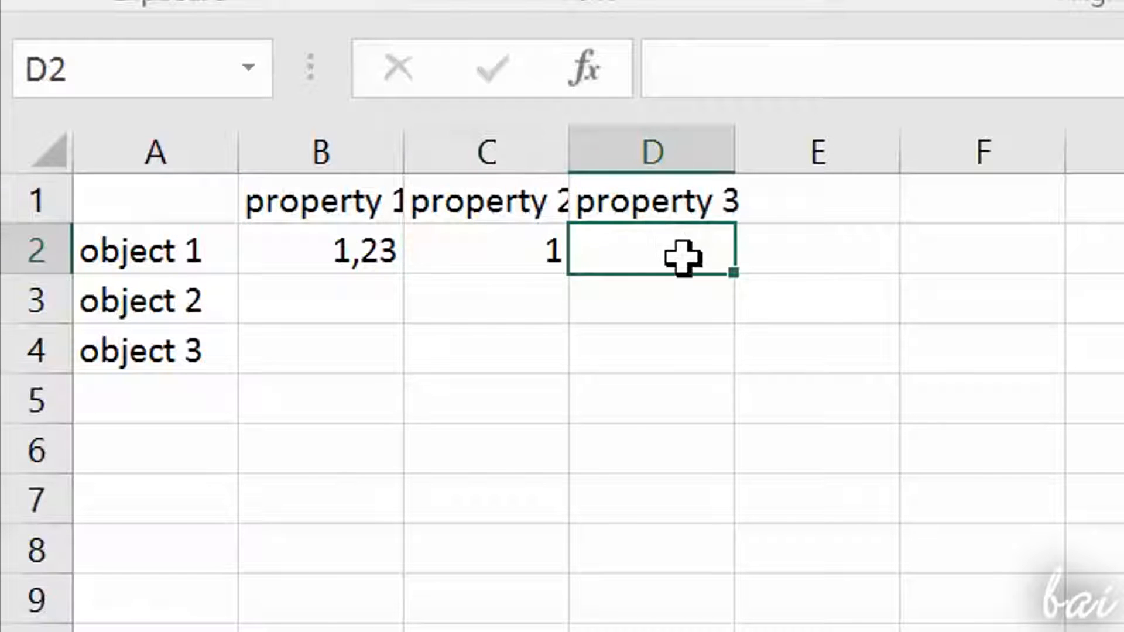
pyautogui.write('0,234')
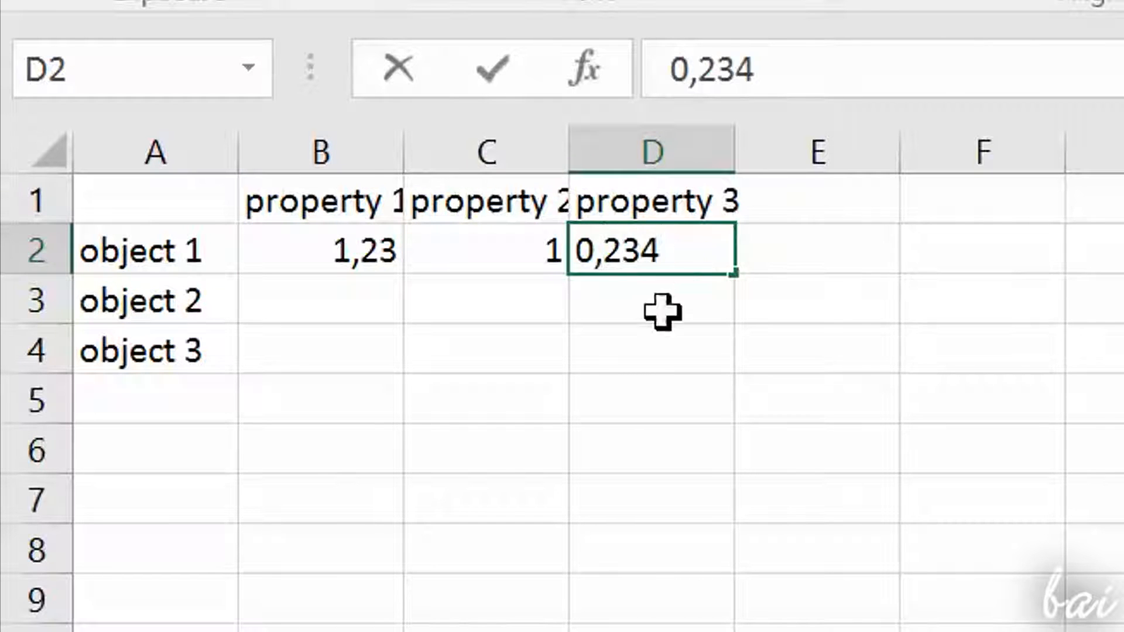
pyautogui.click(647, 354)
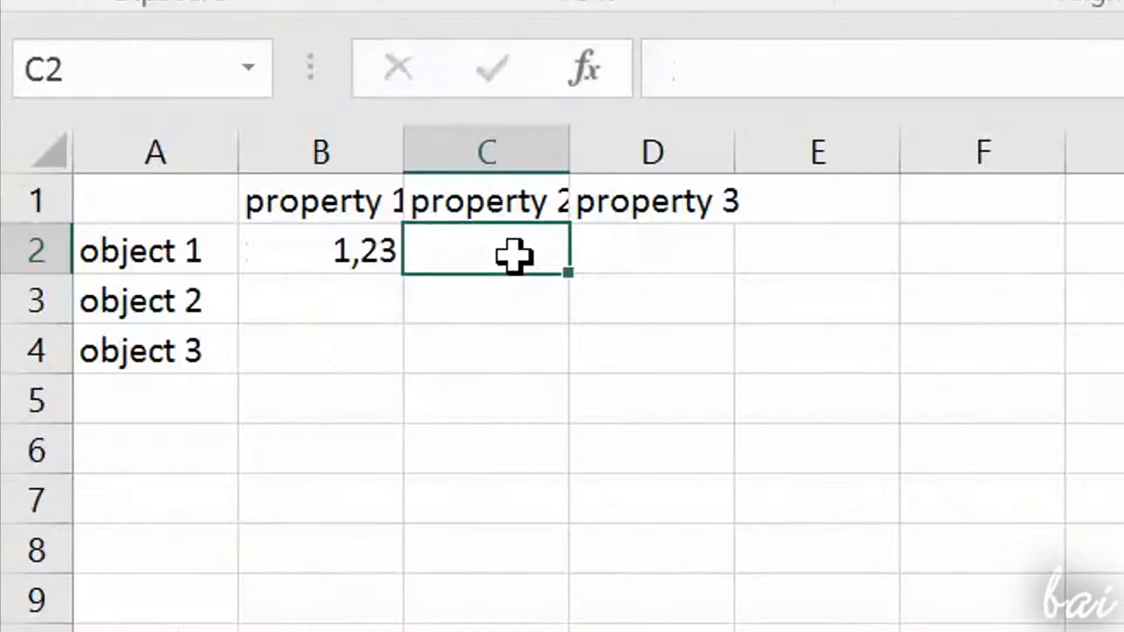
# Step: Enter 1 as property 2 and 0,234 as property 3 of object 1, in cells C2 and D2
pyautogui.write('1')
pyautogui.click(673, 245)
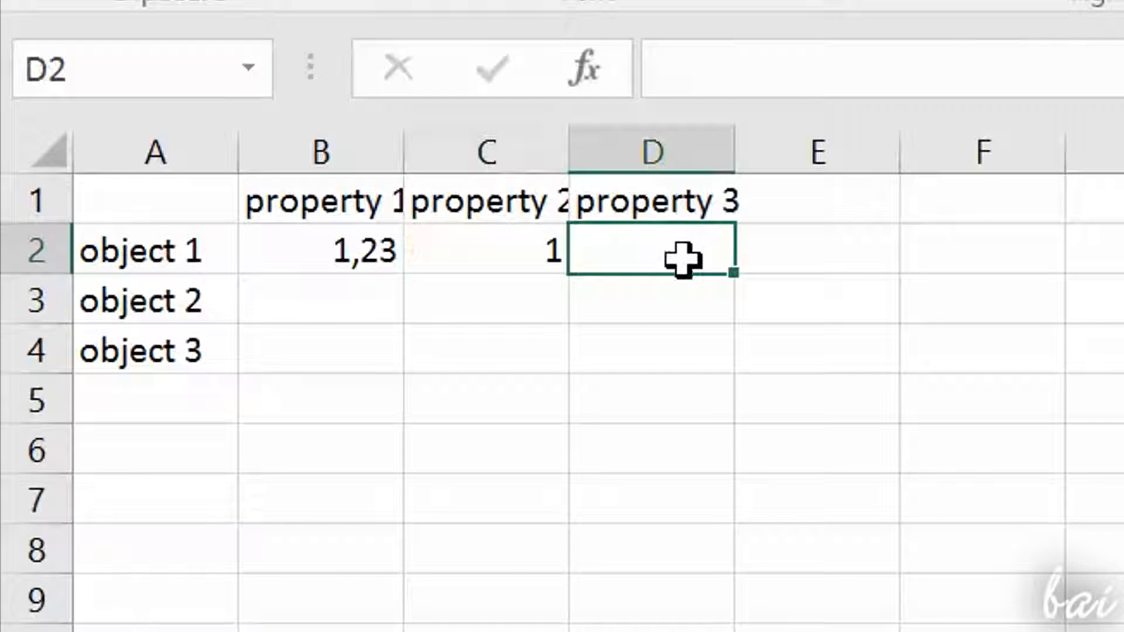
pyautogui.write('0,234')
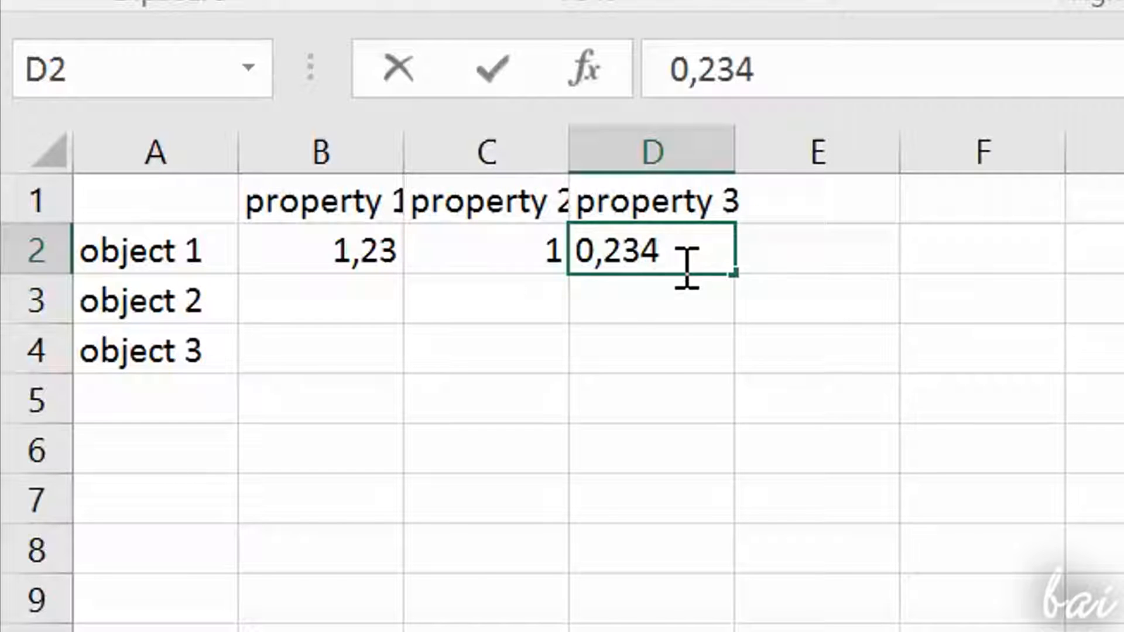
pyautogui.click(645, 359)
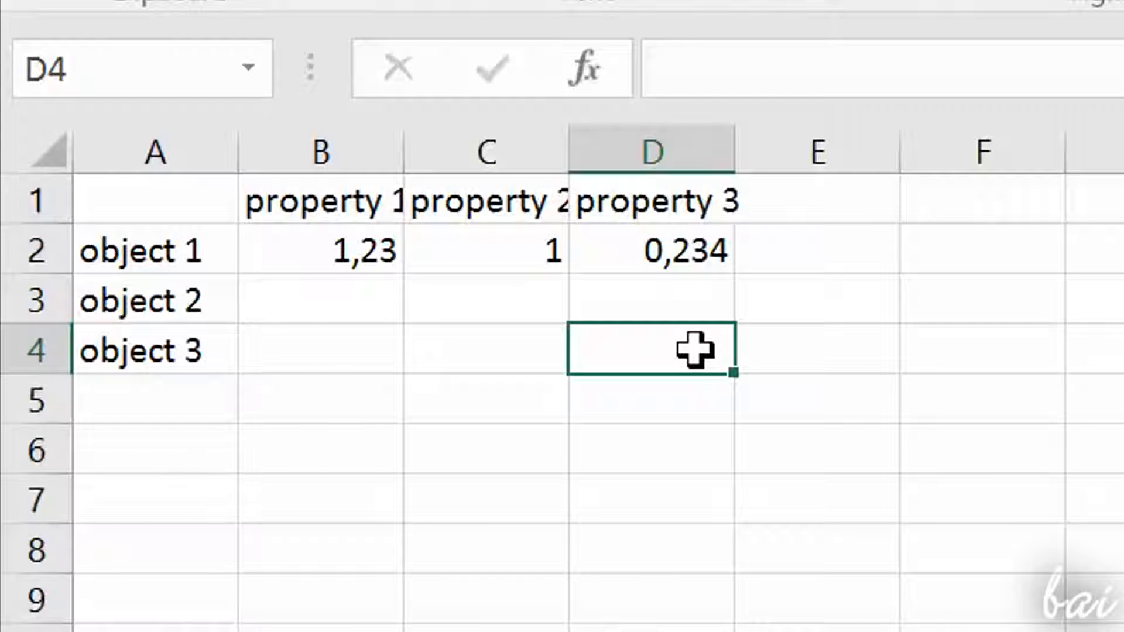
pyautogui.doubleClick(354, 300)
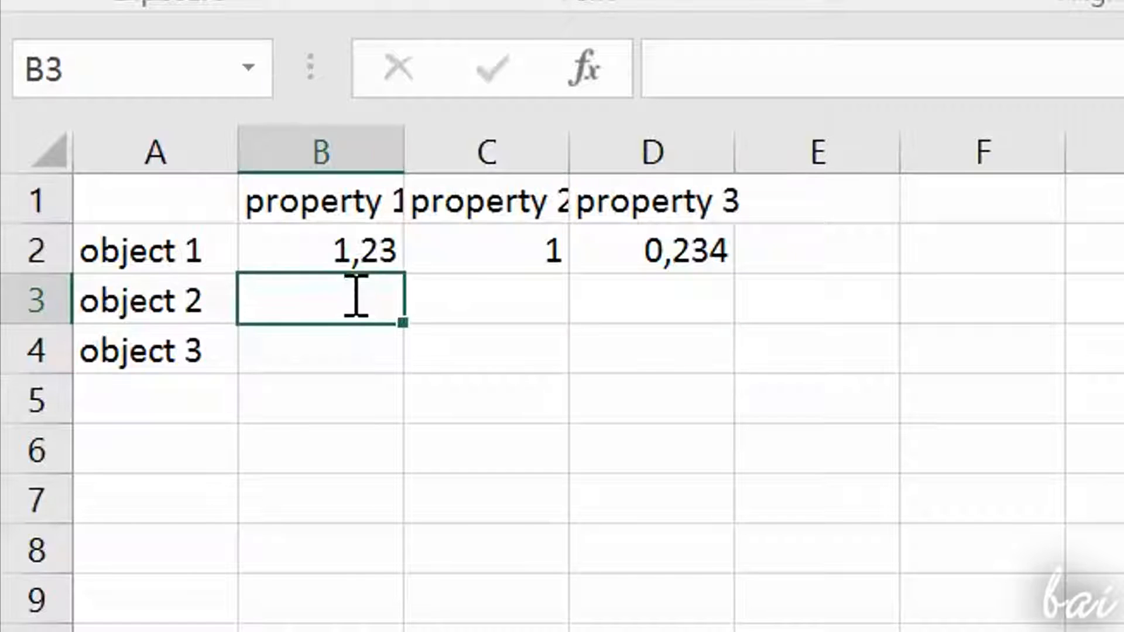
pyautogui.click(540, 446)
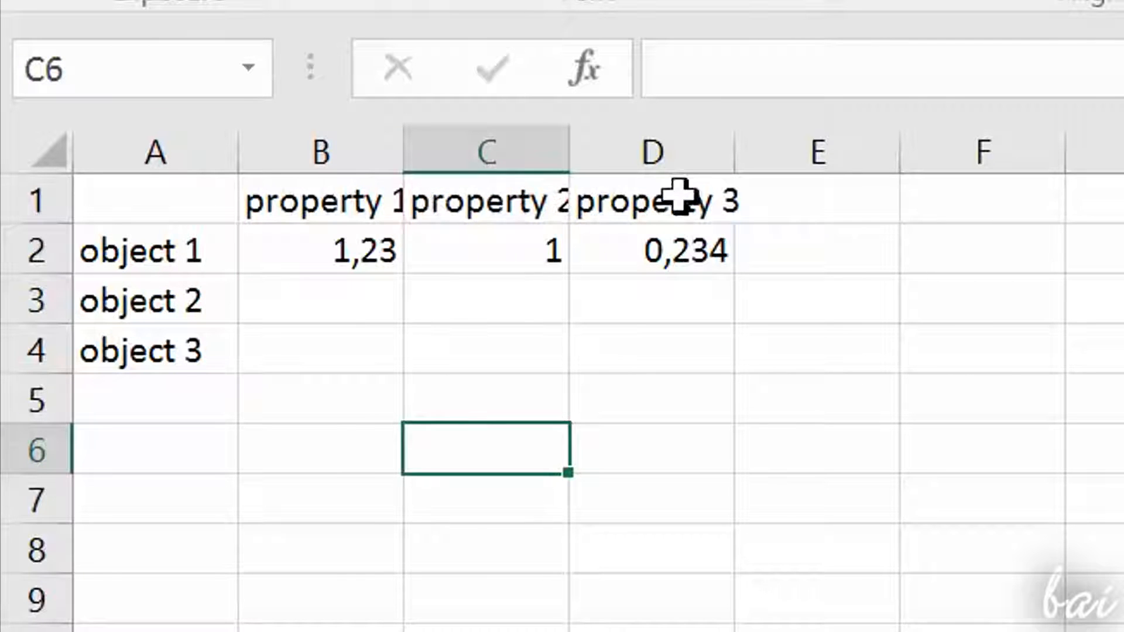
# Step: Widen columns B, C and D to fit their property headers, and increase the height of rows 2 to 4
pyautogui.moveTo(406, 148); pyautogui.dragTo(461, 152)
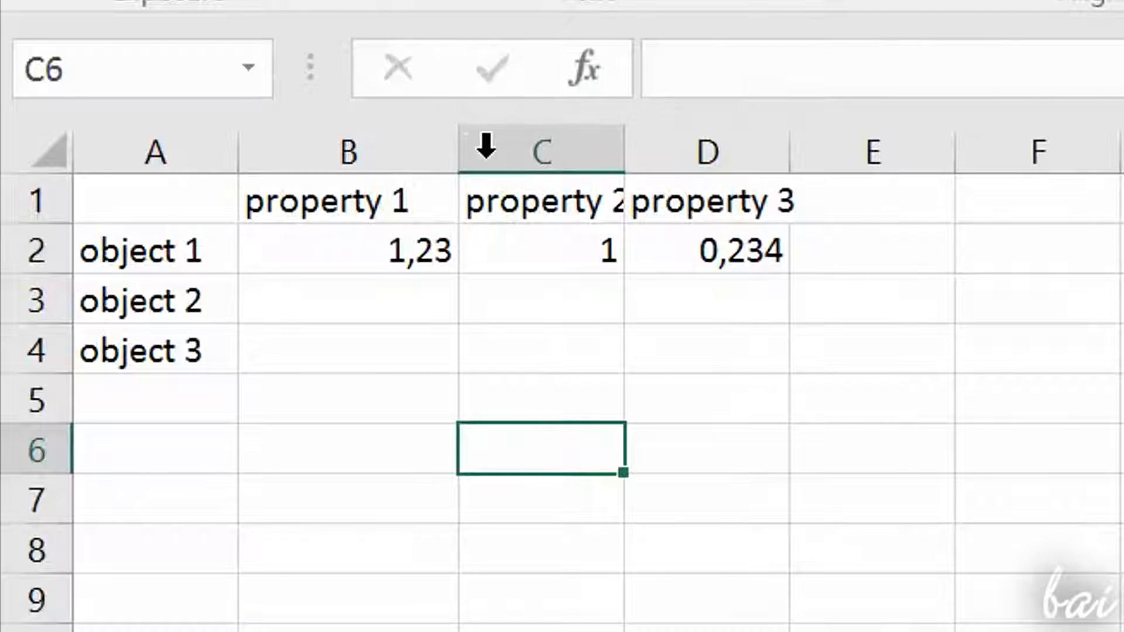
pyautogui.moveTo(624, 153); pyautogui.dragTo(686, 152)
pyautogui.moveTo(856, 153); pyautogui.dragTo(916, 157)
pyautogui.moveTo(47, 267); pyautogui.dragTo(61, 281)
pyautogui.moveTo(50, 347); pyautogui.dragTo(55, 382)
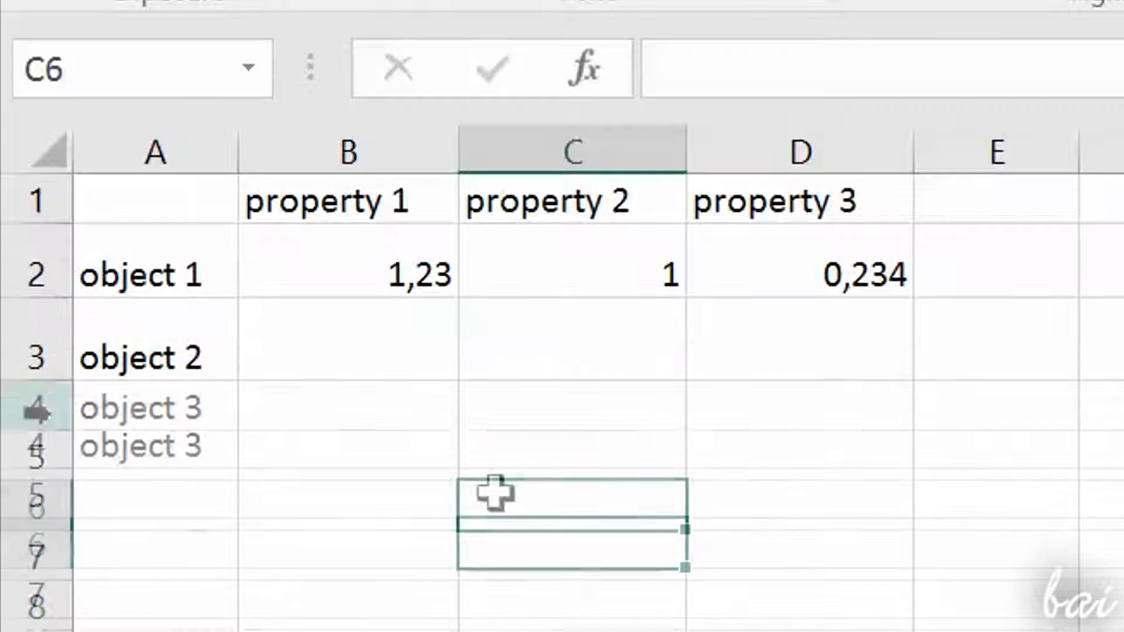
# Step: Enter 1.234 as property 1 of object 2 in cell B3, using a point as separator
pyautogui.click(413, 351)
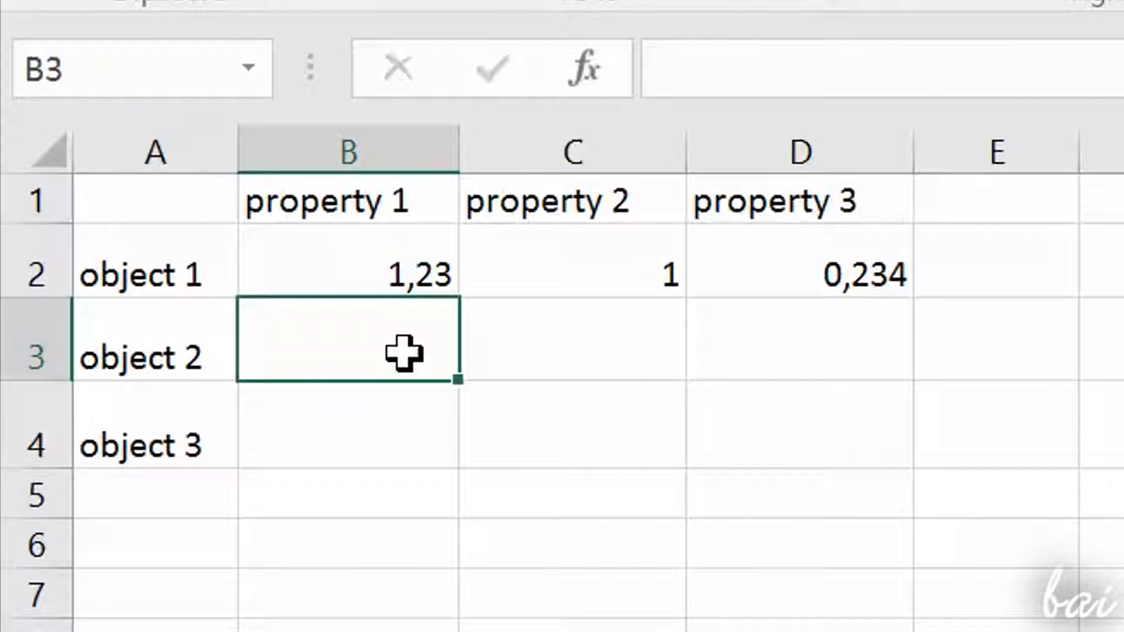
pyautogui.write('1.')
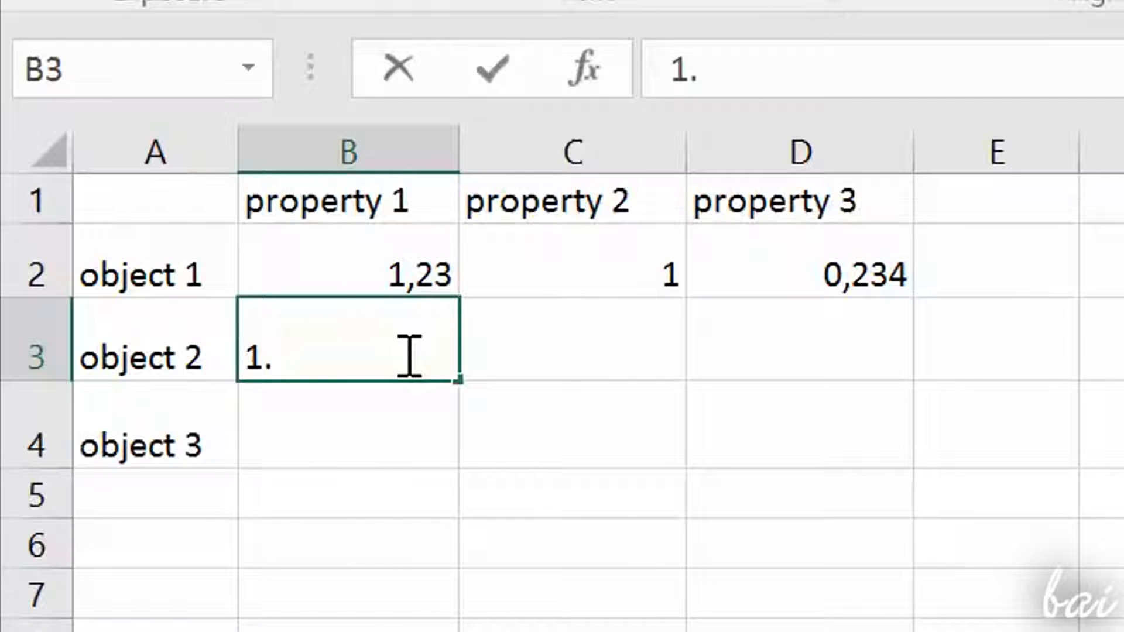
pyautogui.write('234')
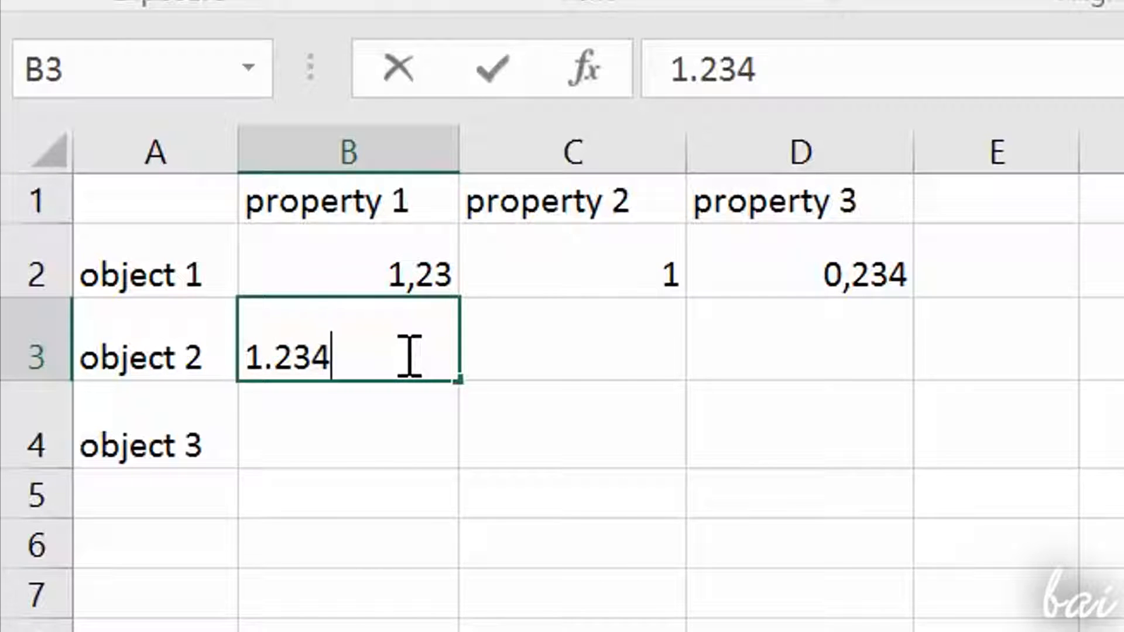
pyautogui.press('Return')
# Step: Replace the property 1 value of object 2 in cell B3 with 125,e
pyautogui.press('Up')
pyautogui.write('12')
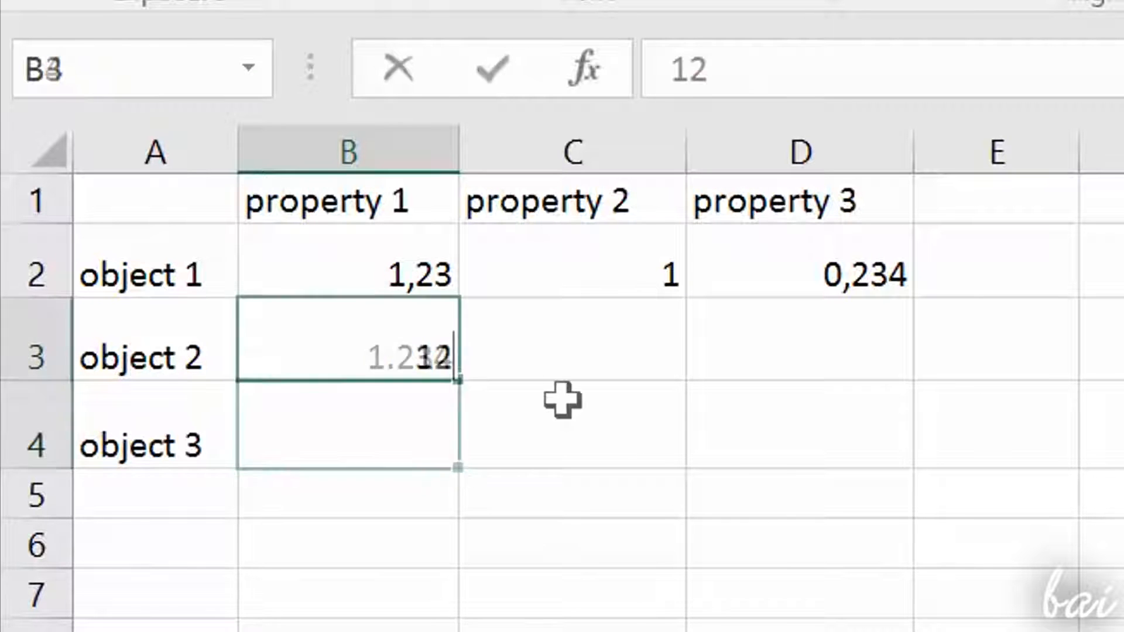
pyautogui.write('5,')
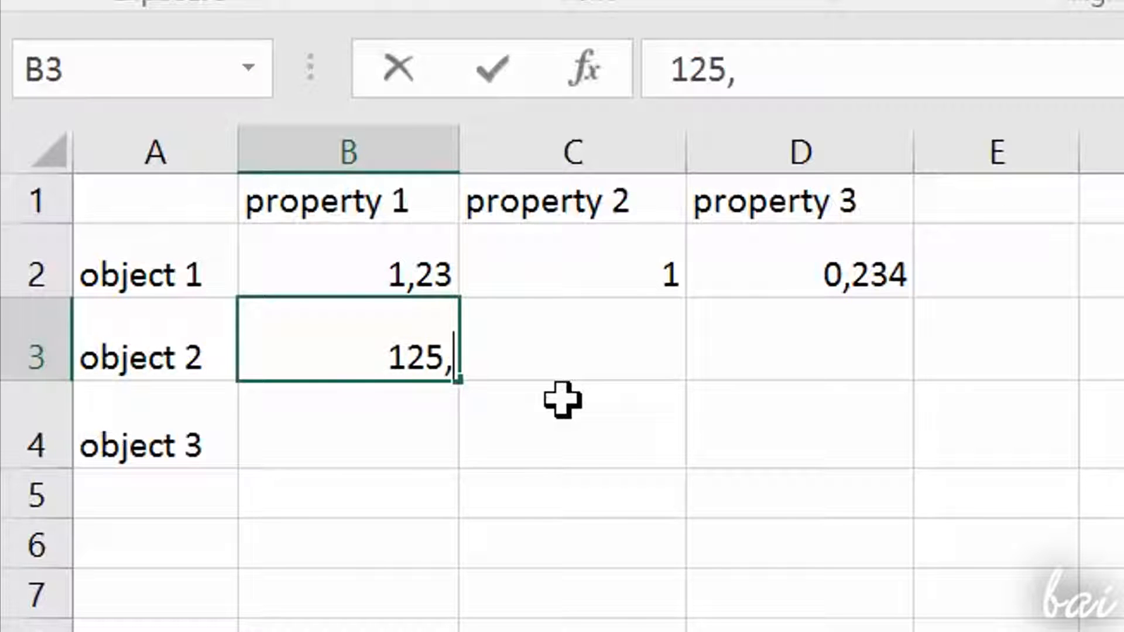
pyautogui.write('e')
pyautogui.click(562, 400)
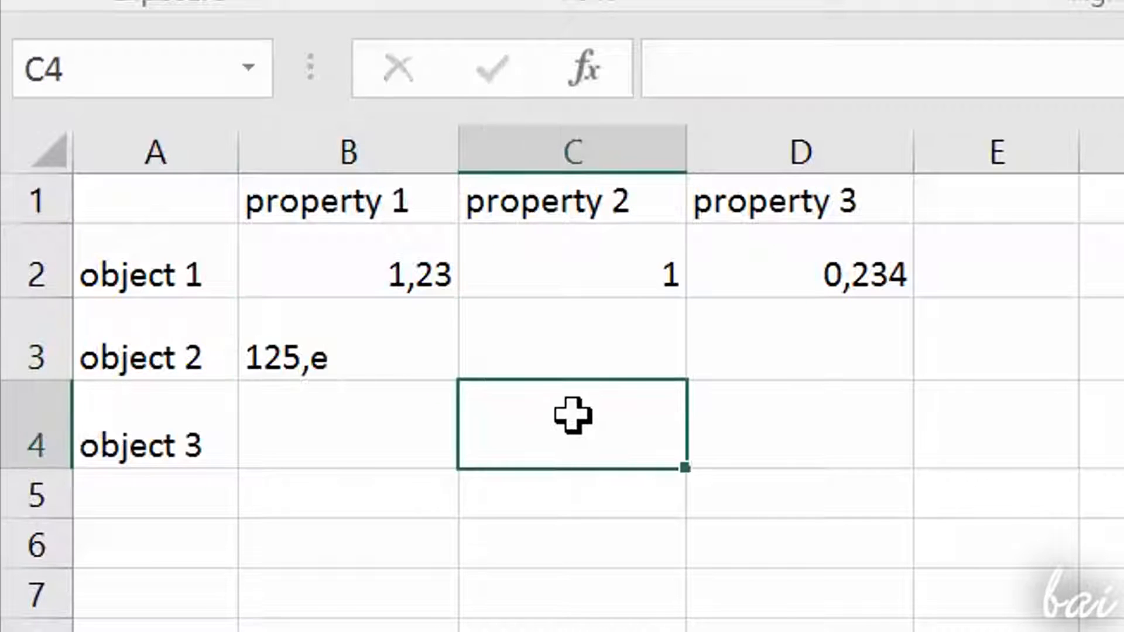
# Step: Enter 125,5 as property 1 of object 3 in cell B4, using a comma as decimal separator
pyautogui.click(355, 409)
pyautogui.write('125,5')
pyautogui.press('Return')
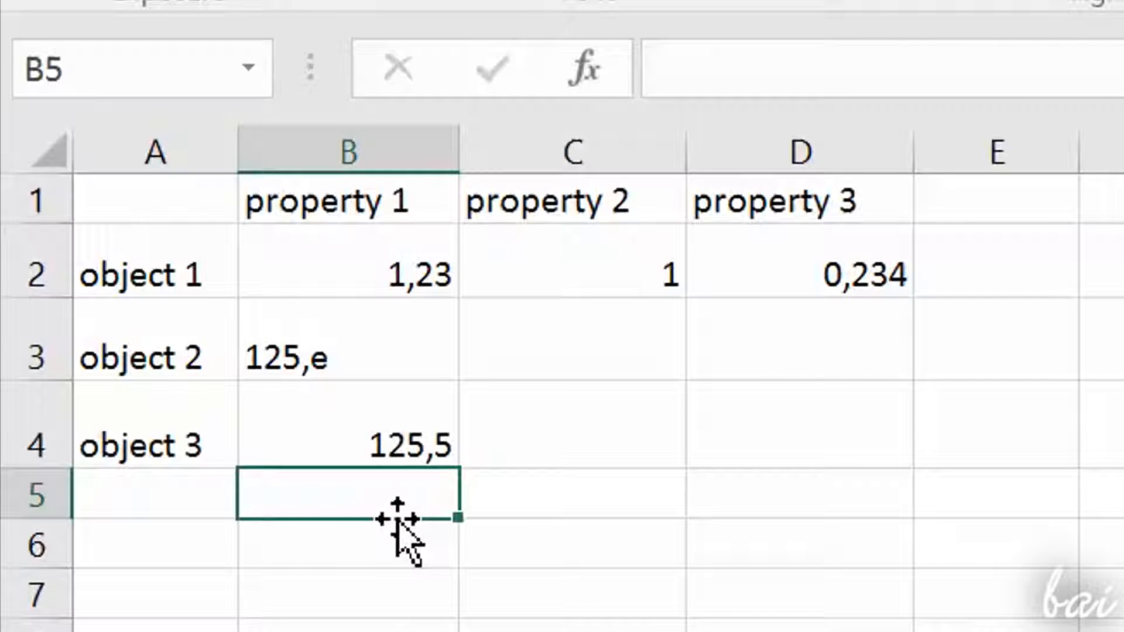
# Step: Delete the invalid property 1 entry of object 2 from cell B3
pyautogui.click(429, 358)
pyautogui.click(412, 426)
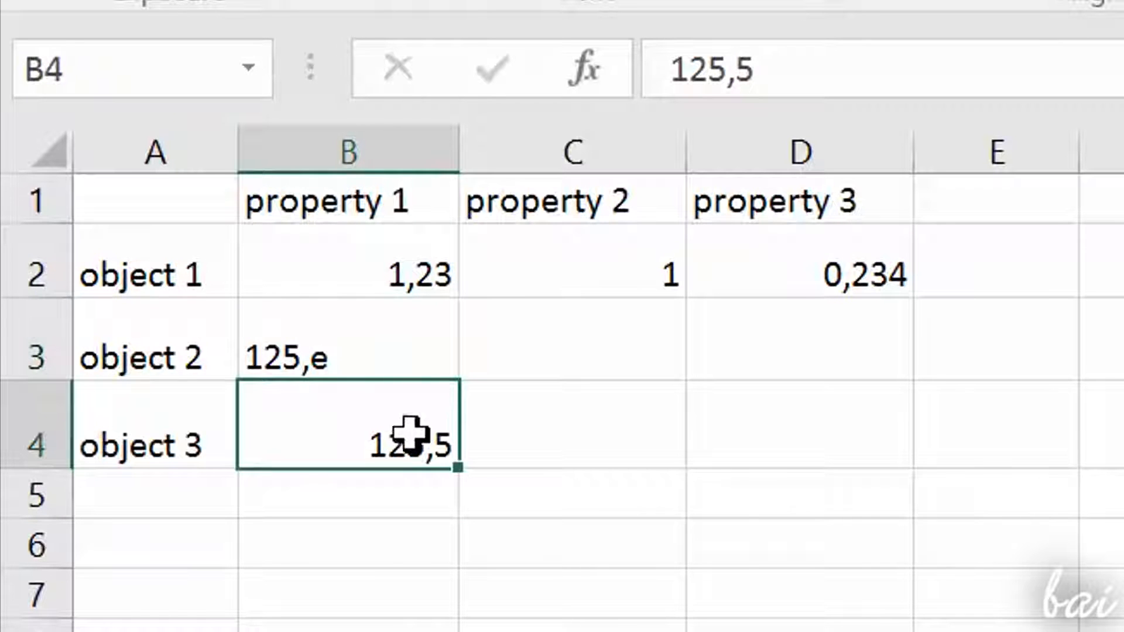
pyautogui.click(388, 353)
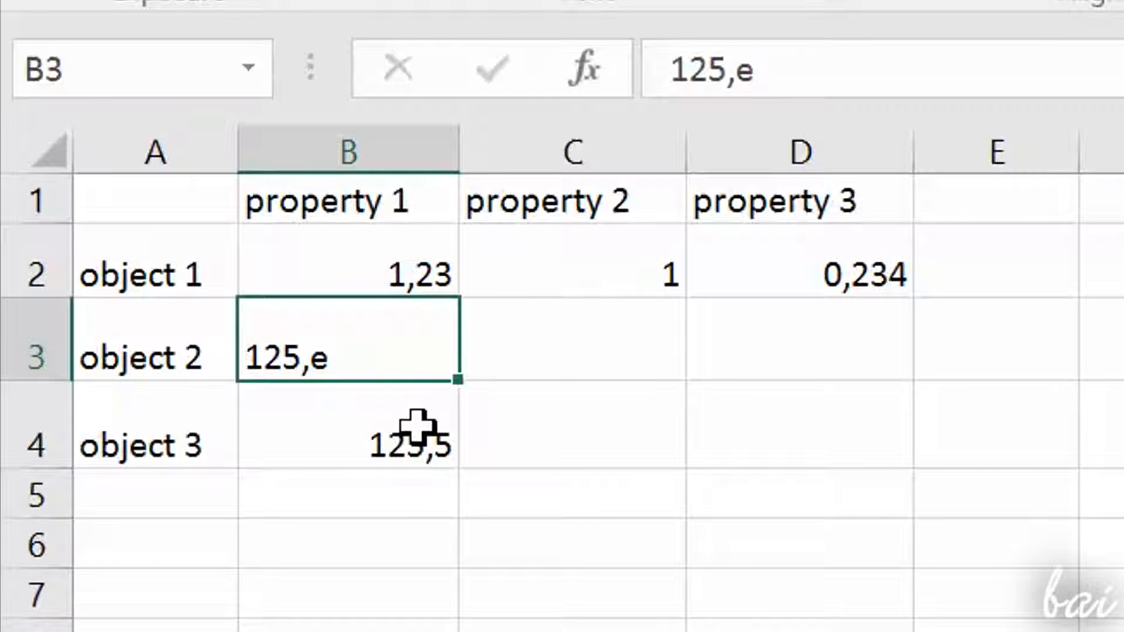
pyautogui.doubleClick(377, 351)
pyautogui.moveTo(336, 354); pyautogui.dragTo(244, 360)
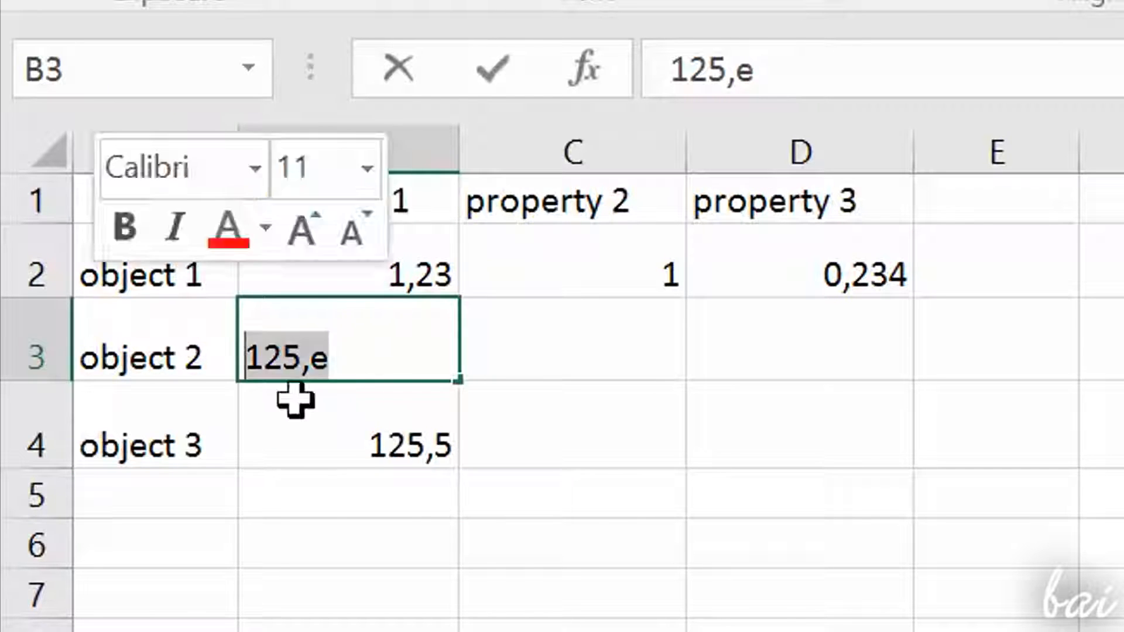
pyautogui.press('Delete')
pyautogui.click(414, 445)
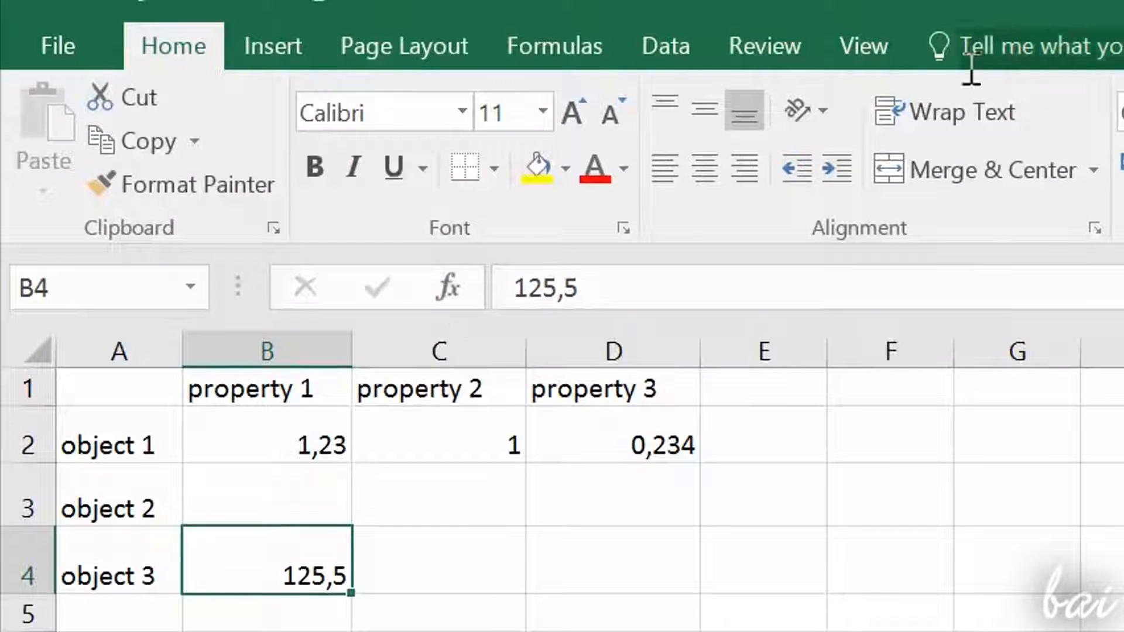
# Step: Turn bold, italic and underline on and off again in turn for the value in cell B4
pyautogui.click(319, 173)
pyautogui.click(320, 167)
pyautogui.click(354, 167)
pyautogui.click(353, 164)
pyautogui.click(391, 170)
pyautogui.click(391, 171)
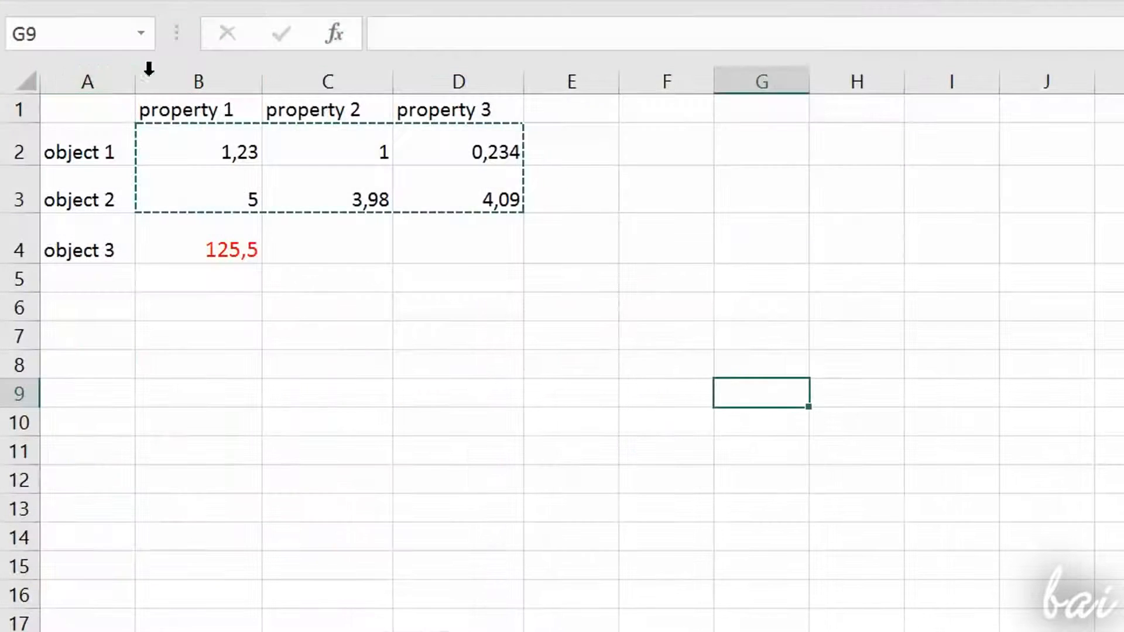
# Step: Copy the entire property columns B to D and paste them into columns G to I
pyautogui.moveTo(152, 75); pyautogui.dragTo(472, 69)
pyautogui.rightClick(473, 74)
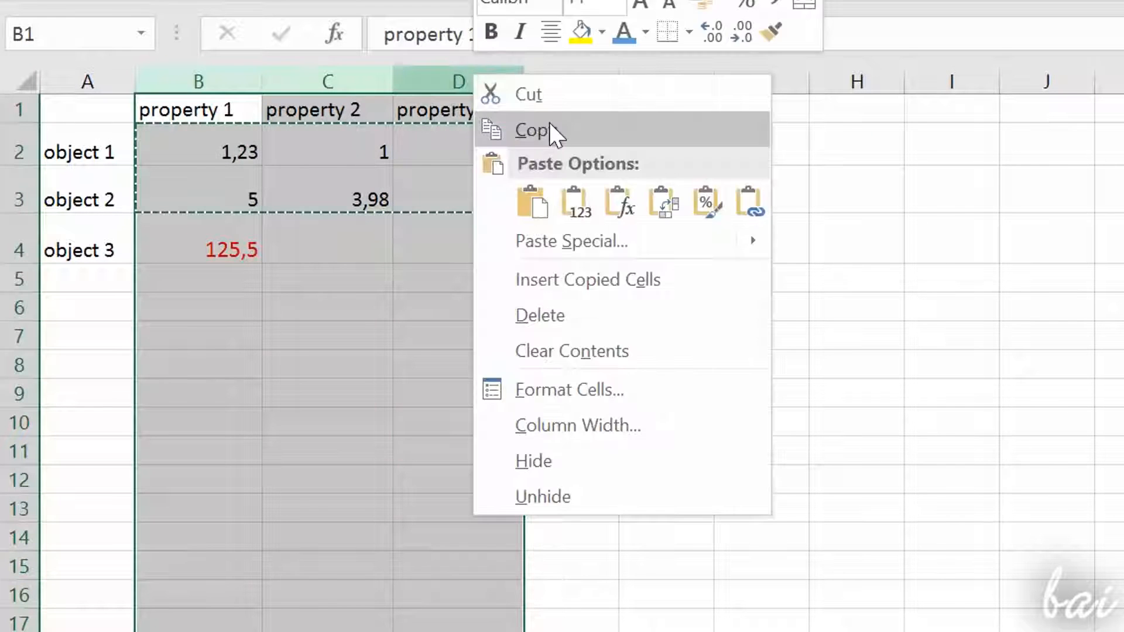
pyautogui.click(557, 130)
pyautogui.click(581, 223)
pyautogui.moveTo(784, 81); pyautogui.dragTo(948, 78)
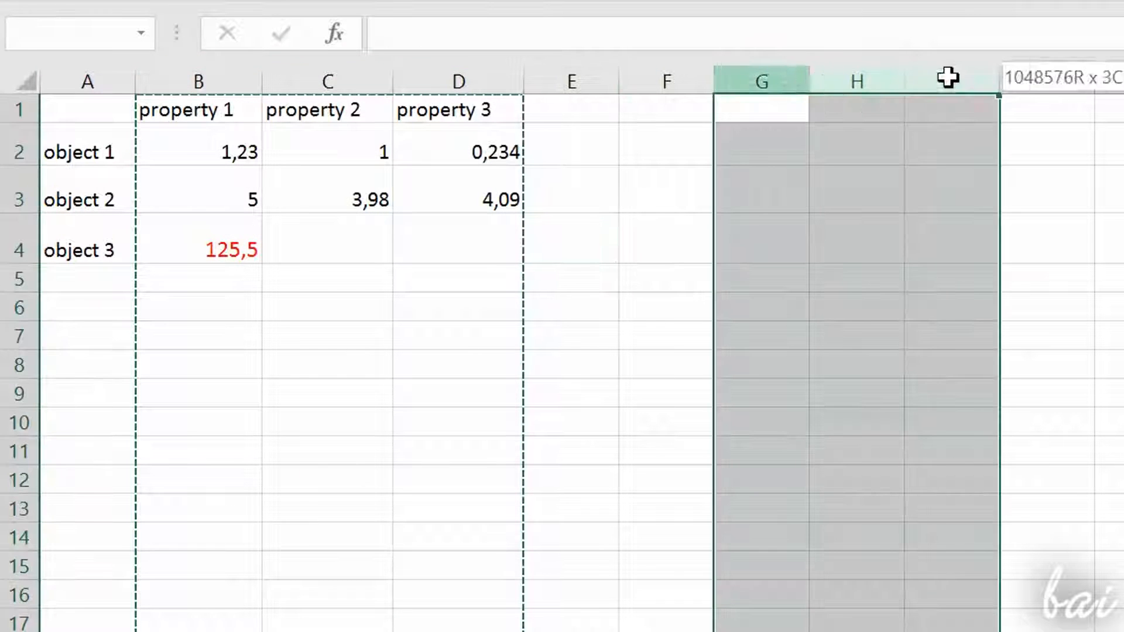
pyautogui.rightClick(797, 130)
pyautogui.click(846, 257)
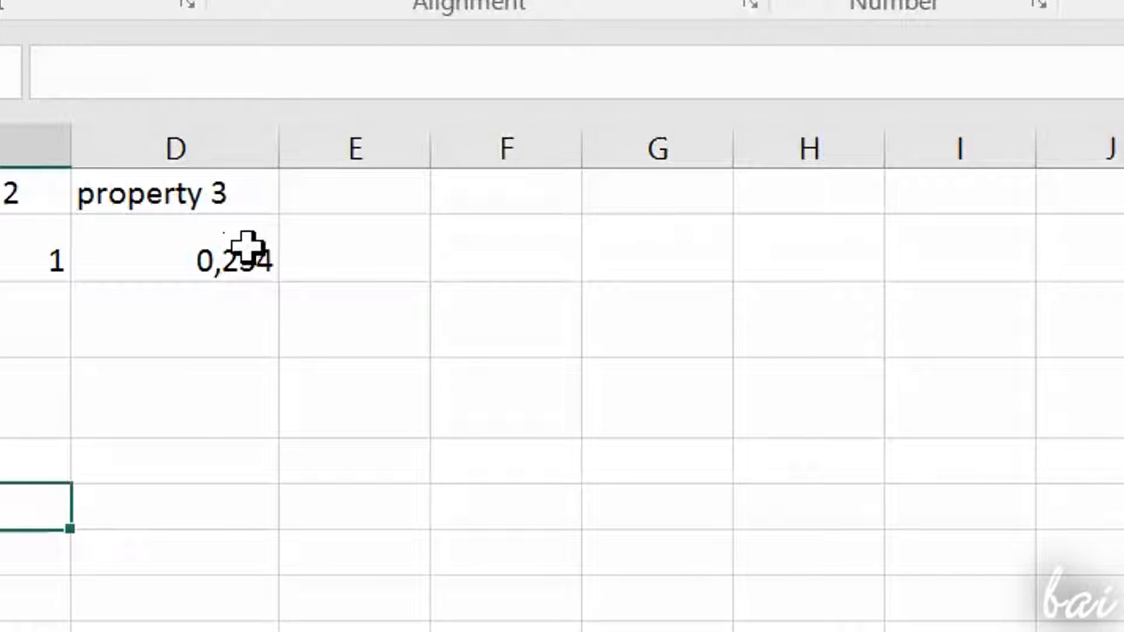
# Step: Copy the property 3 value of object 1 from cell D2 and paste it into cell G4
pyautogui.click(252, 250)
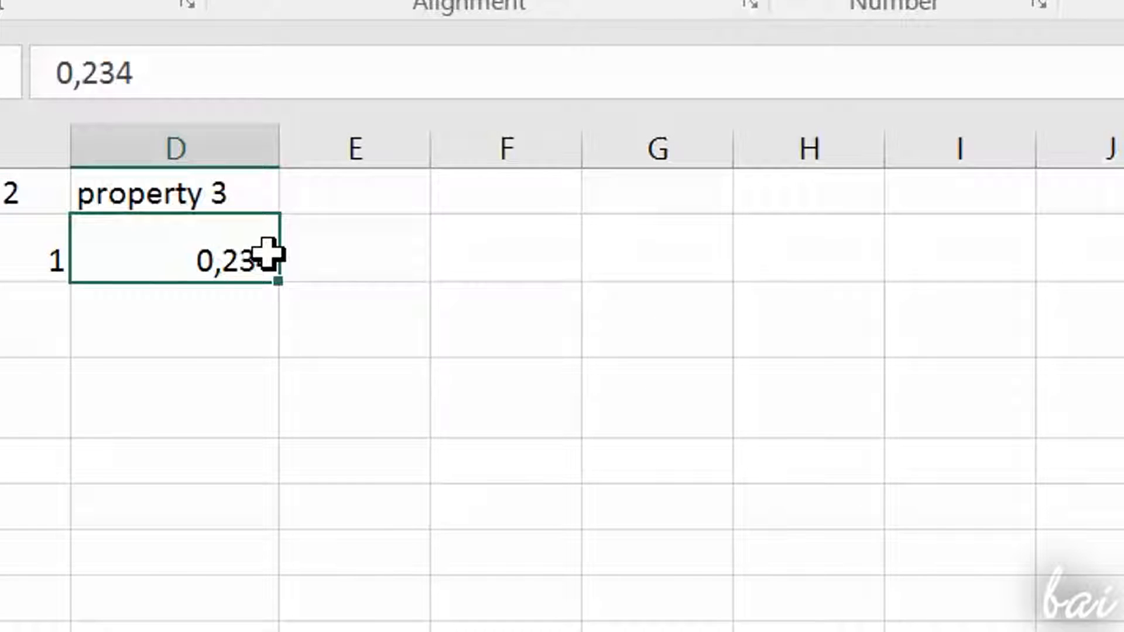
pyautogui.rightClick(231, 248)
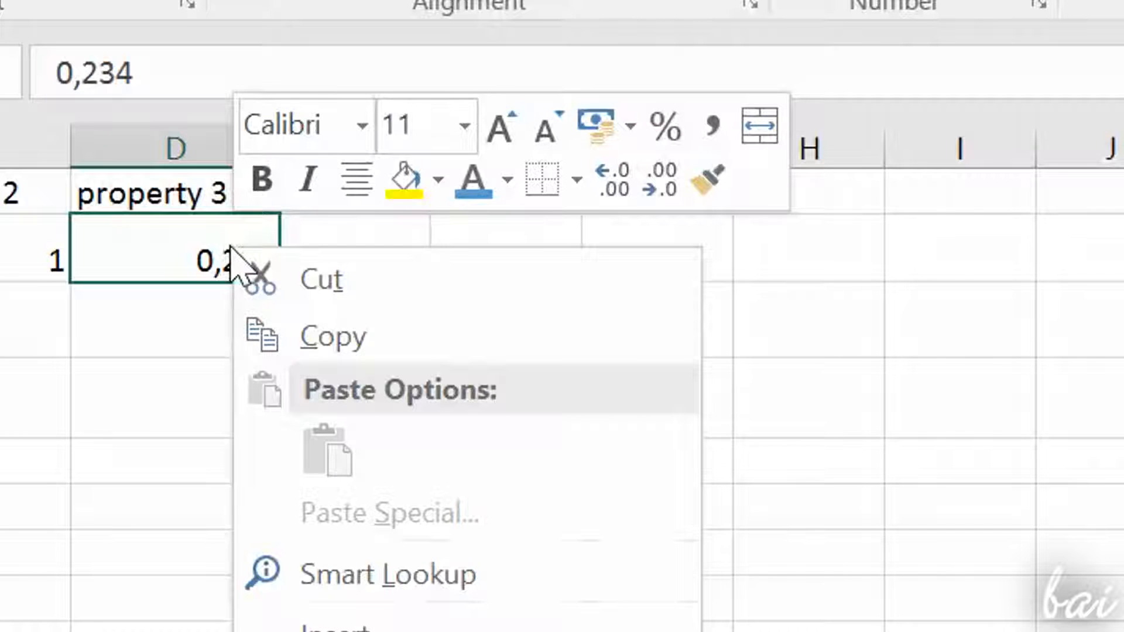
pyautogui.click(334, 340)
pyautogui.click(474, 328)
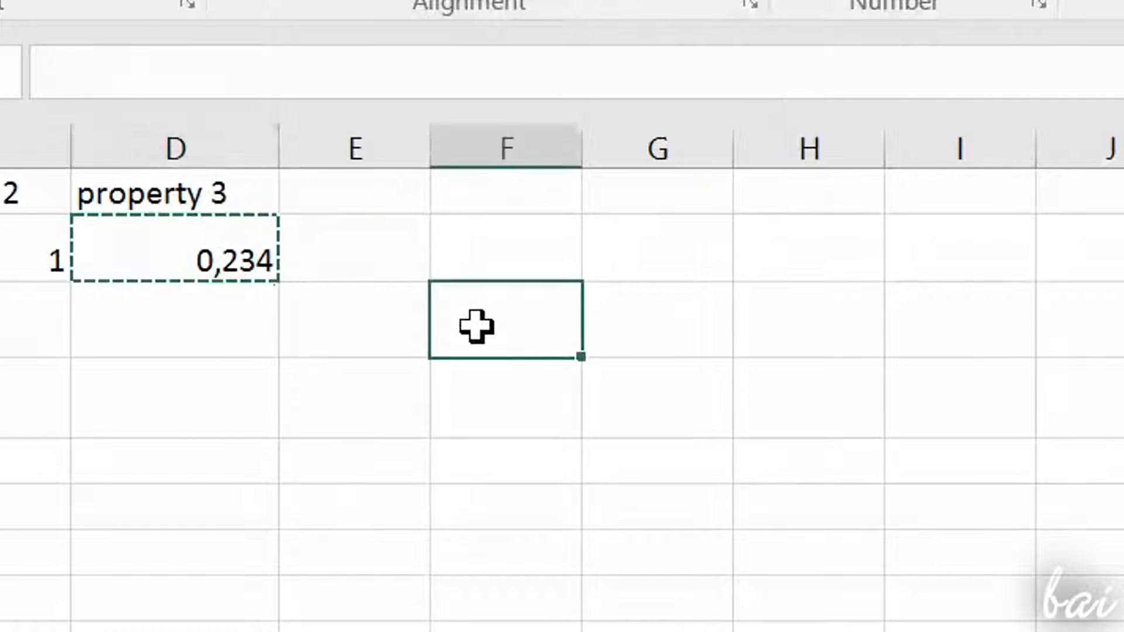
pyautogui.click(489, 431)
pyautogui.click(402, 391)
pyautogui.click(394, 319)
pyautogui.click(508, 279)
pyautogui.click(679, 258)
pyautogui.click(674, 328)
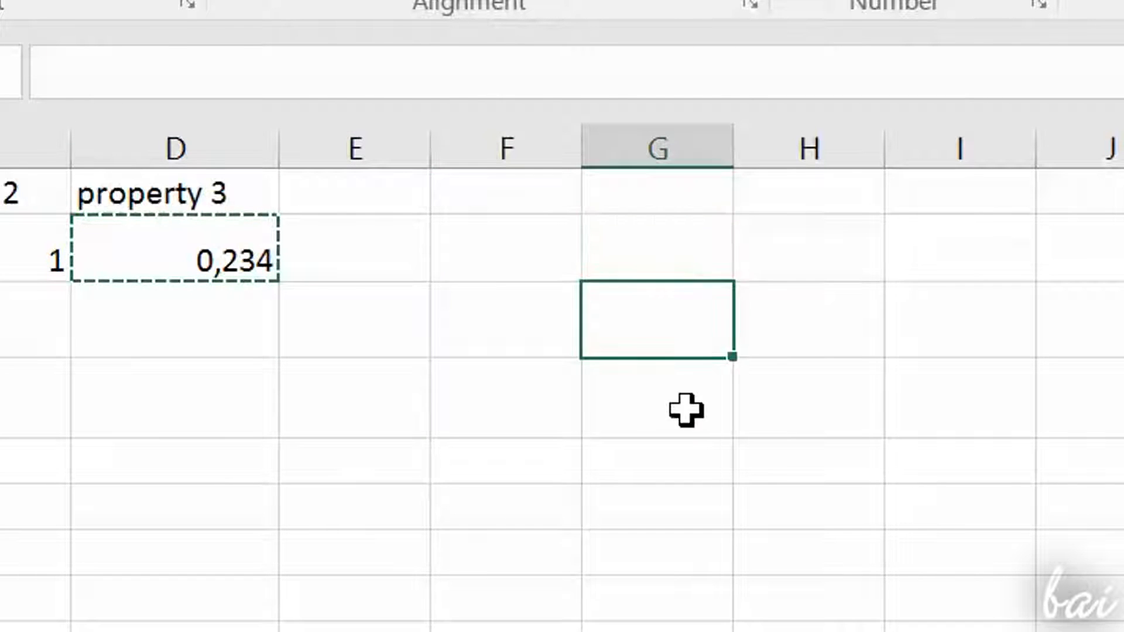
pyautogui.click(682, 398)
pyautogui.click(684, 452)
pyautogui.click(681, 400)
pyautogui.rightClick(684, 404)
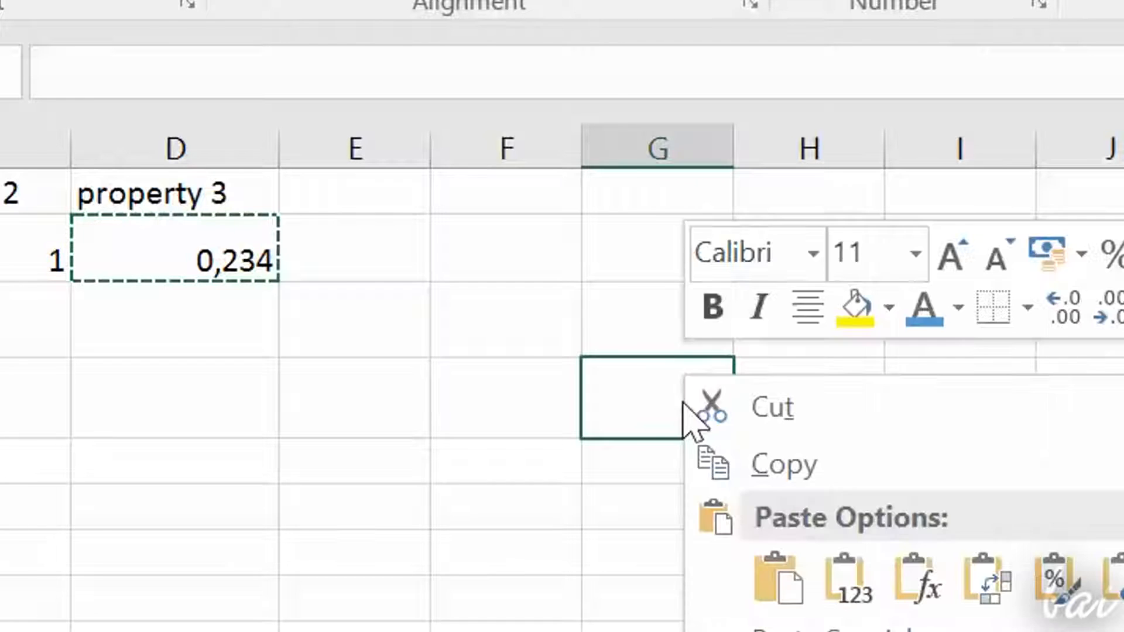
pyautogui.click(785, 576)
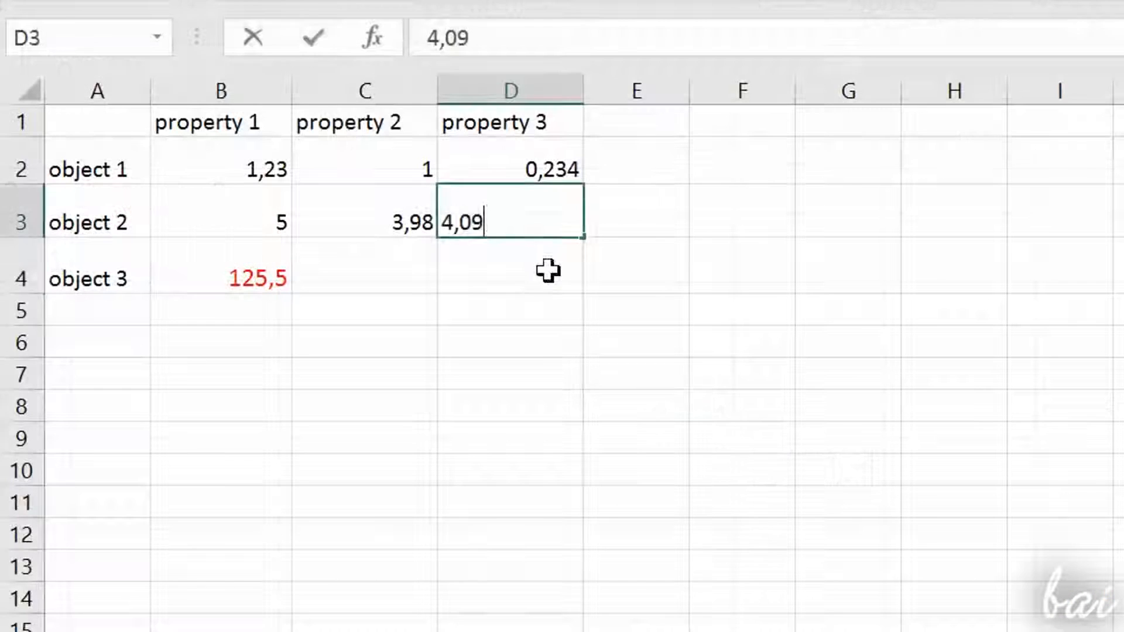
# Step: Enter 4,09 as property 3 of object 2 in cell D3
pyautogui.press('Return')
pyautogui.click(286, 221)
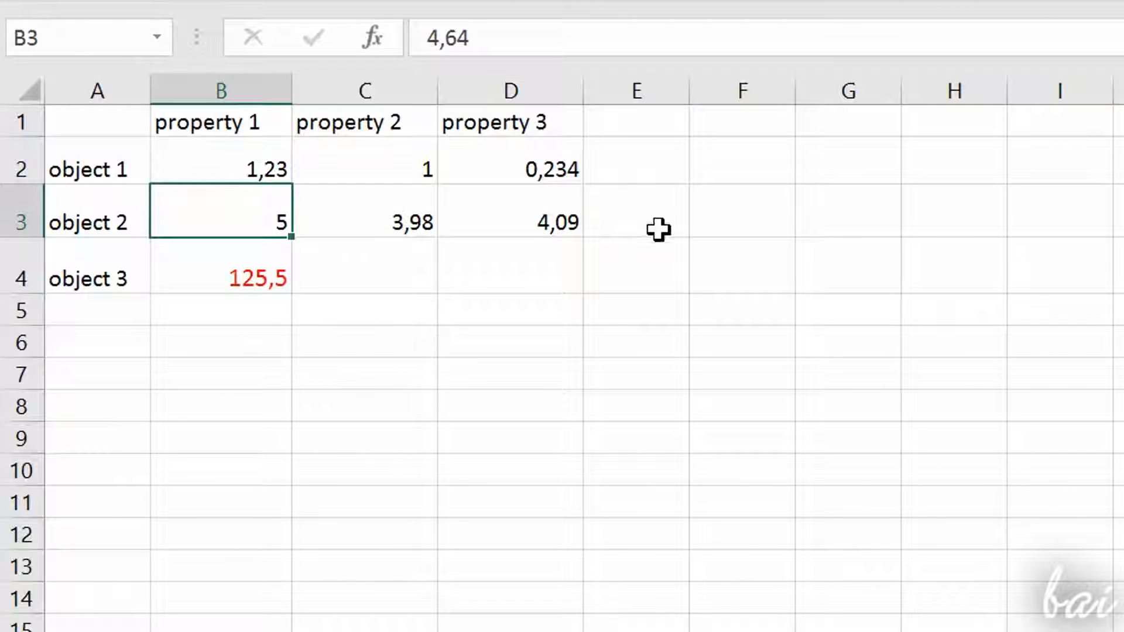
# Step: Copy the values of objects 1 and 2 in B2:D3 and paste them into the range F3:H4
pyautogui.moveTo(280, 203); pyautogui.dragTo(534, 166)
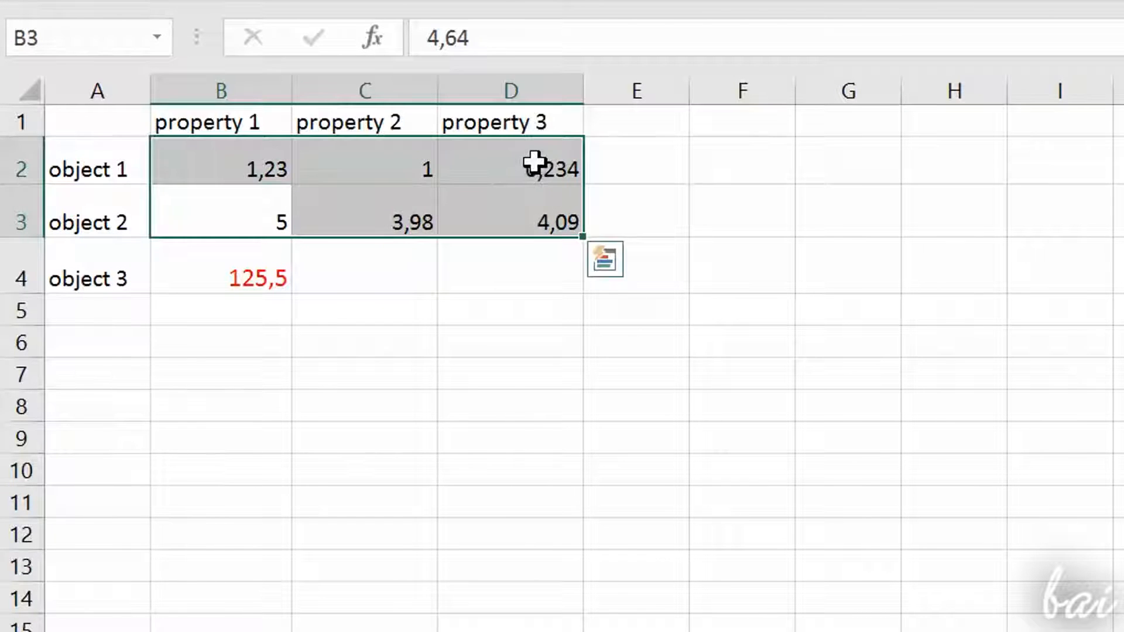
pyautogui.rightClick(534, 166)
pyautogui.click(611, 232)
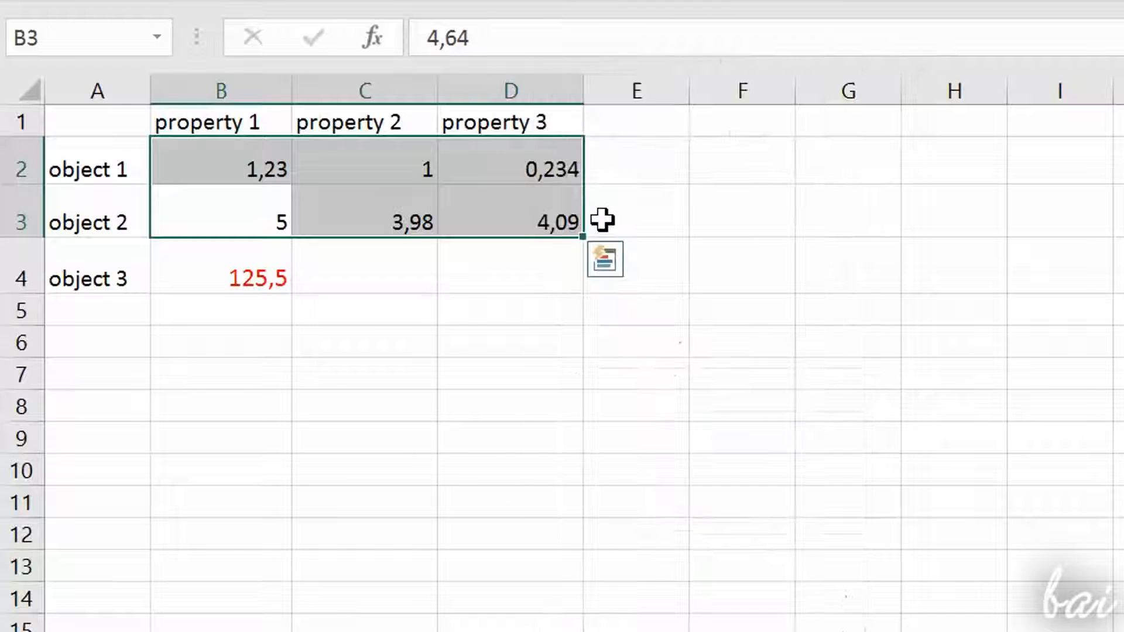
pyautogui.click(743, 248)
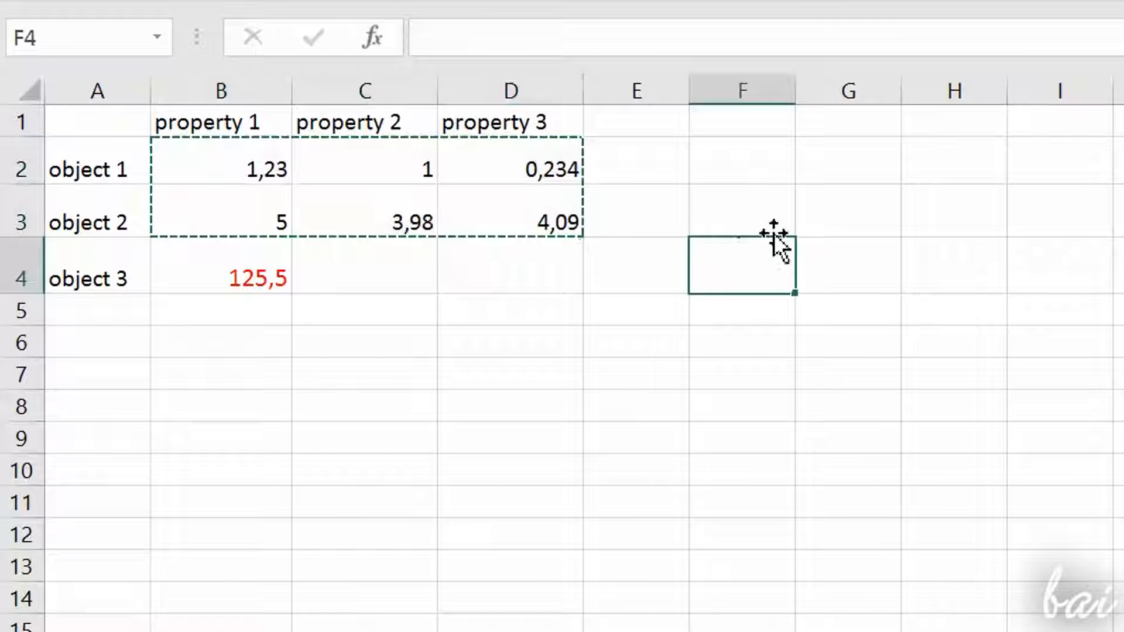
pyautogui.moveTo(743, 209); pyautogui.dragTo(949, 271)
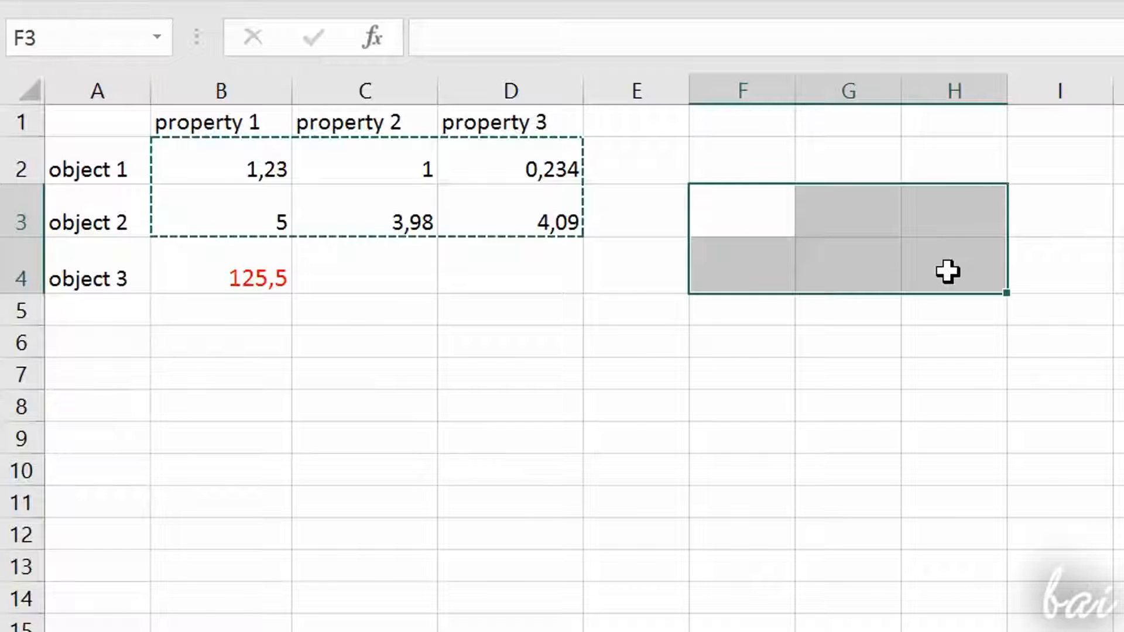
pyautogui.rightClick(949, 272)
pyautogui.click(1016, 393)
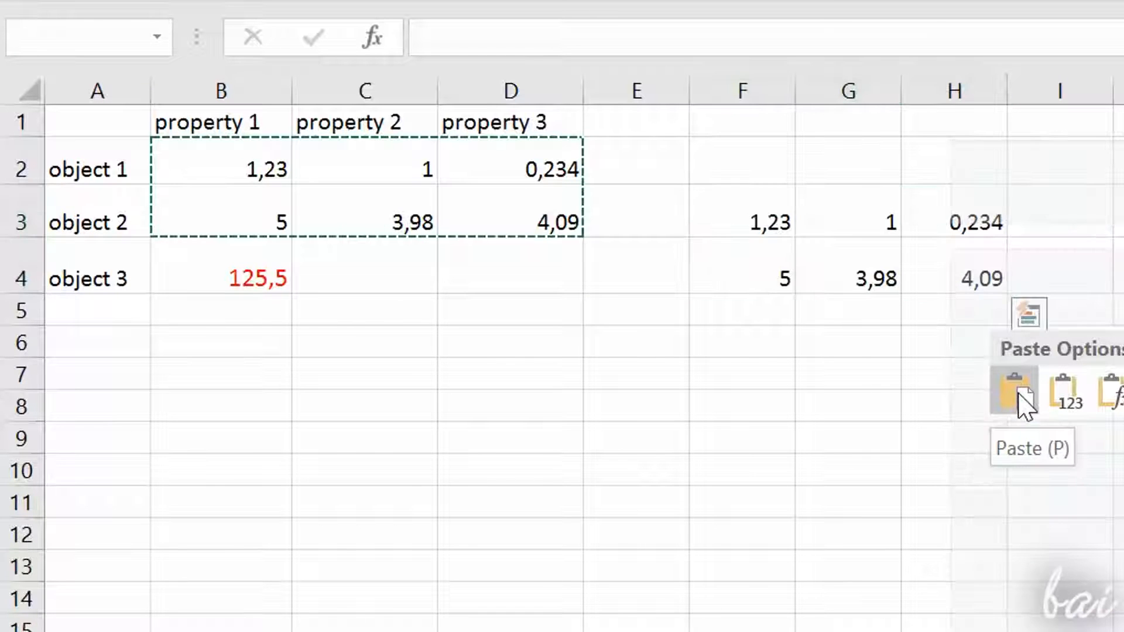
pyautogui.click(1016, 392)
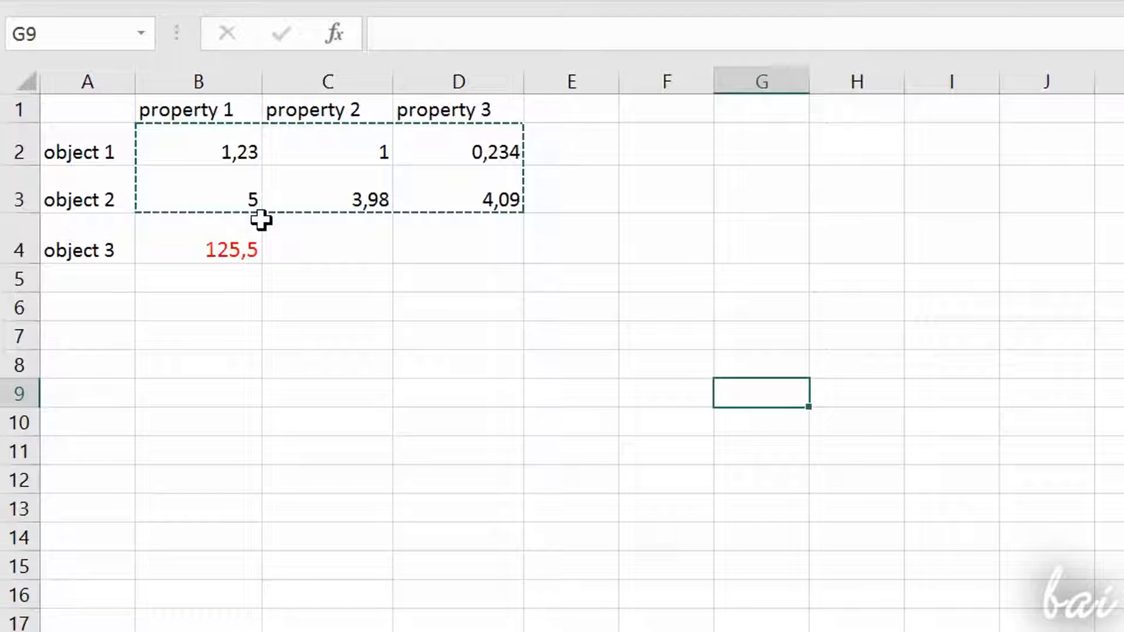
# Step: Copy whole columns B, C and D and paste them into columns G, H and I
pyautogui.moveTo(170, 74); pyautogui.dragTo(477, 73)
pyautogui.rightClick(476, 75)
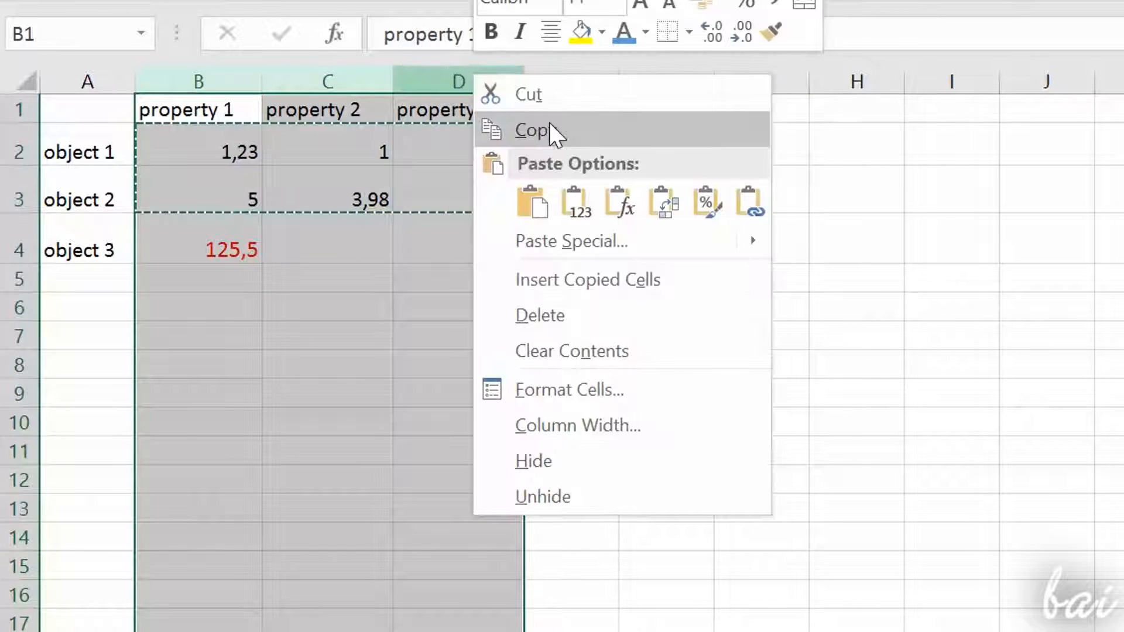
pyautogui.click(553, 130)
pyautogui.click(581, 221)
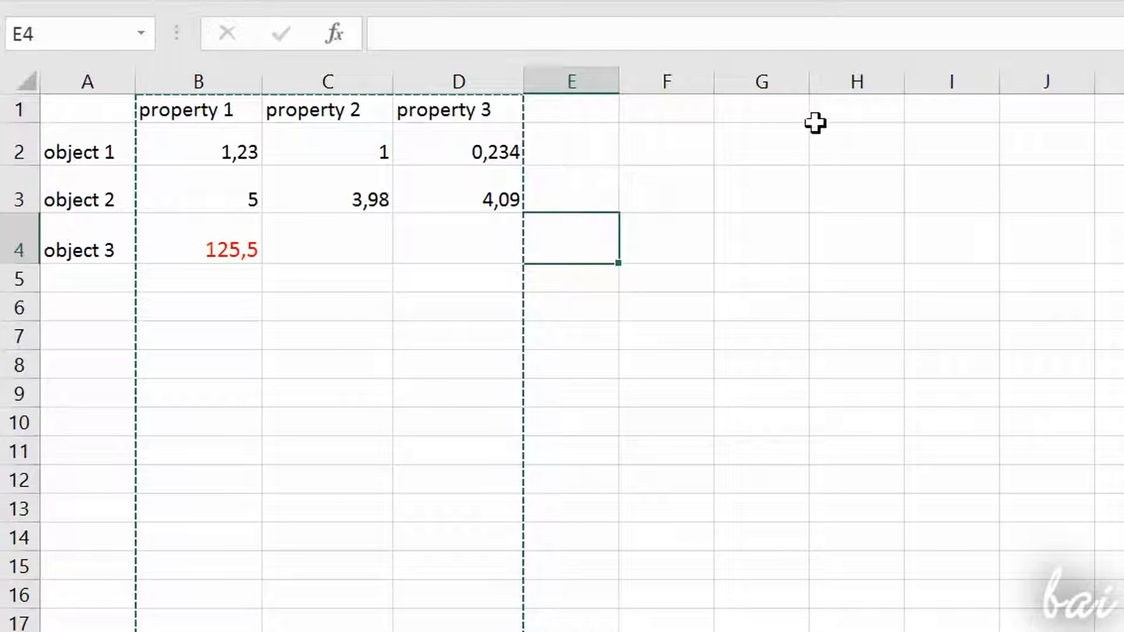
pyautogui.moveTo(783, 78); pyautogui.dragTo(949, 76)
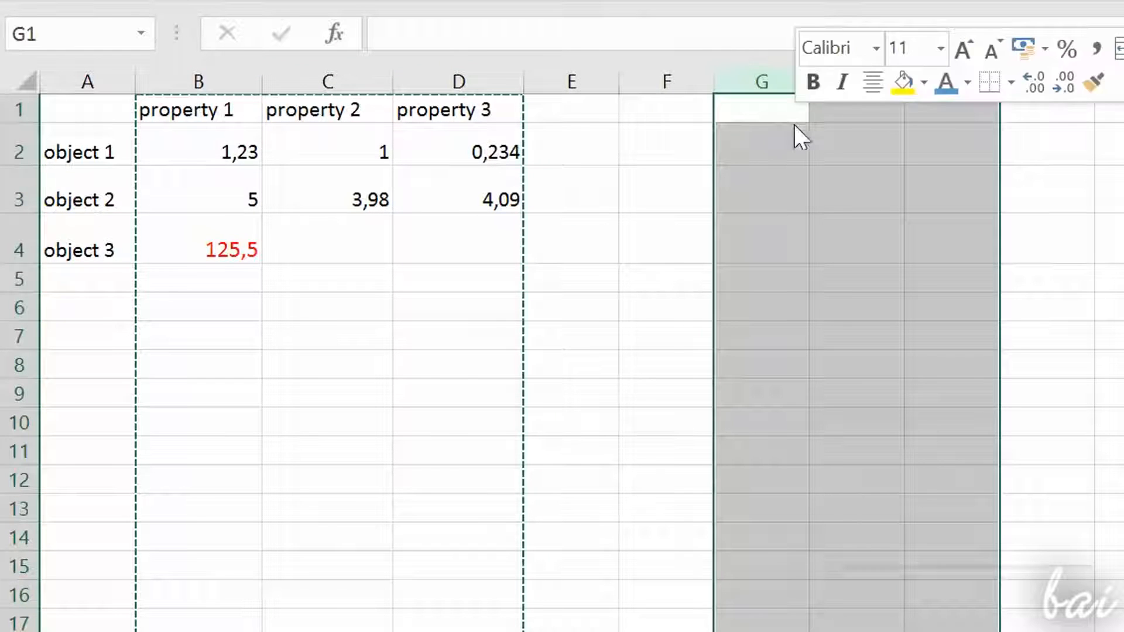
pyautogui.rightClick(793, 124)
pyautogui.click(847, 274)
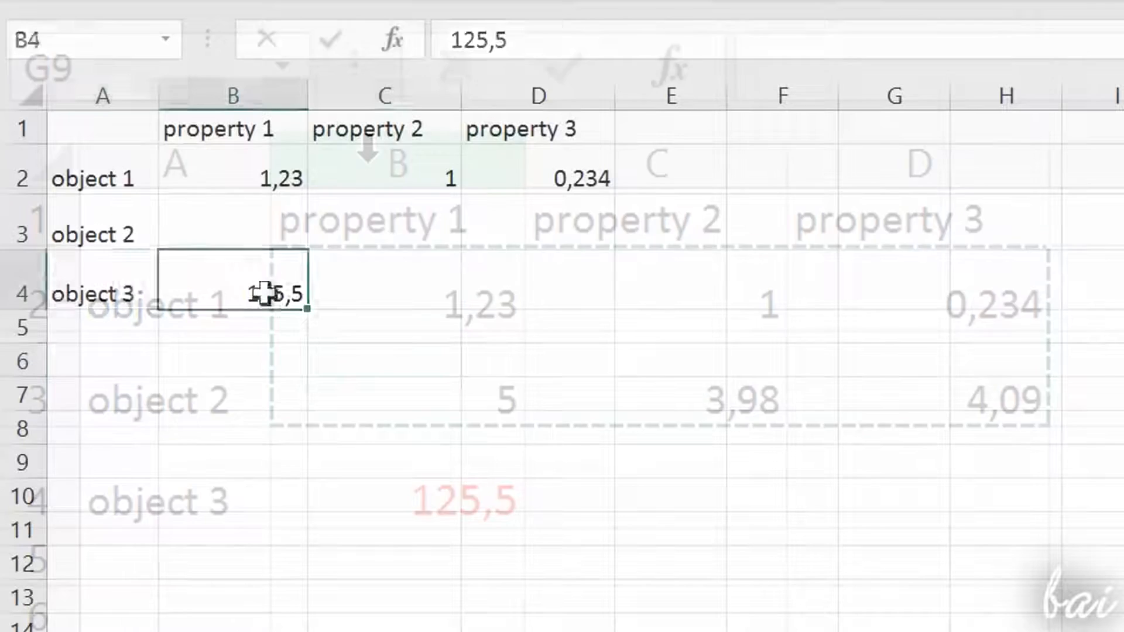
# Step: Delete the whole object 3 row, row 4, and undo the deletion
pyautogui.click(98, 385)
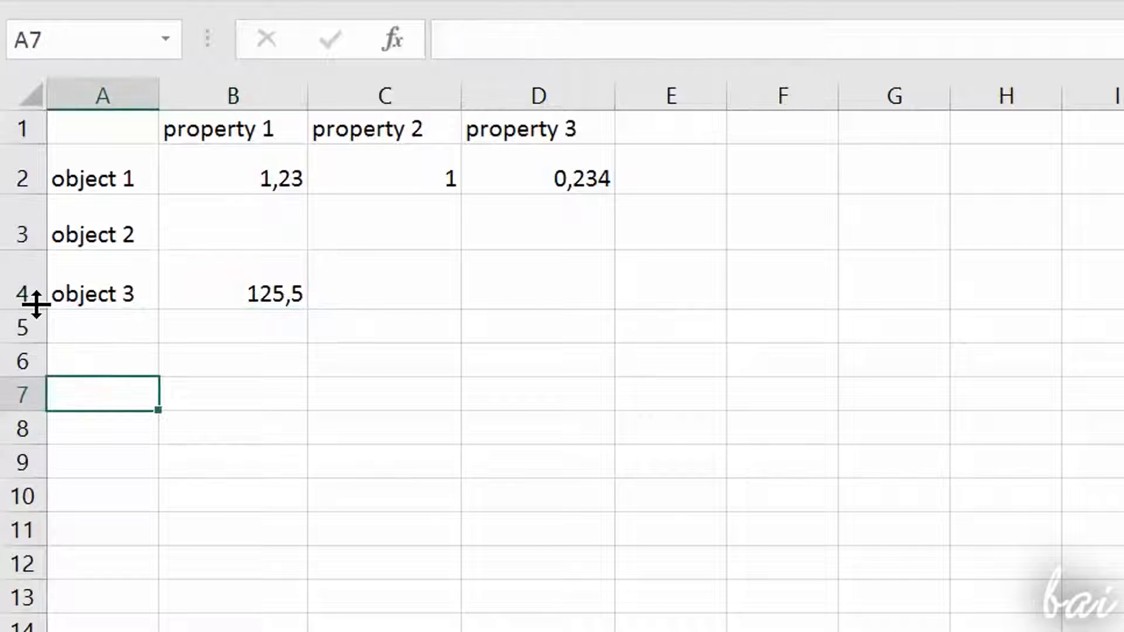
pyautogui.click(17, 276)
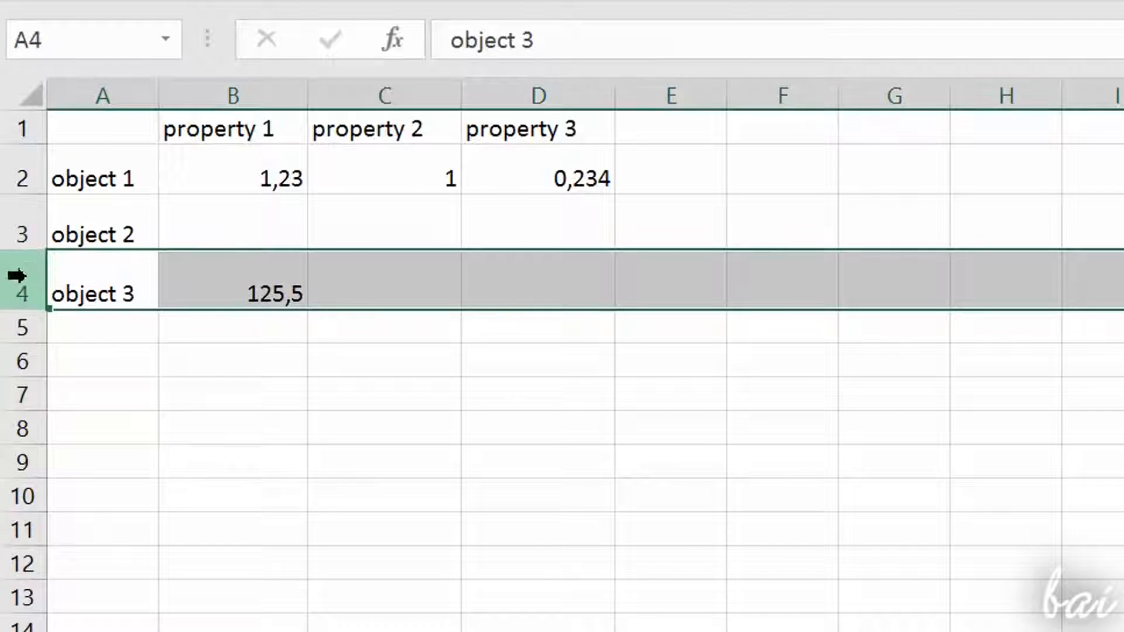
pyautogui.rightClick(23, 281)
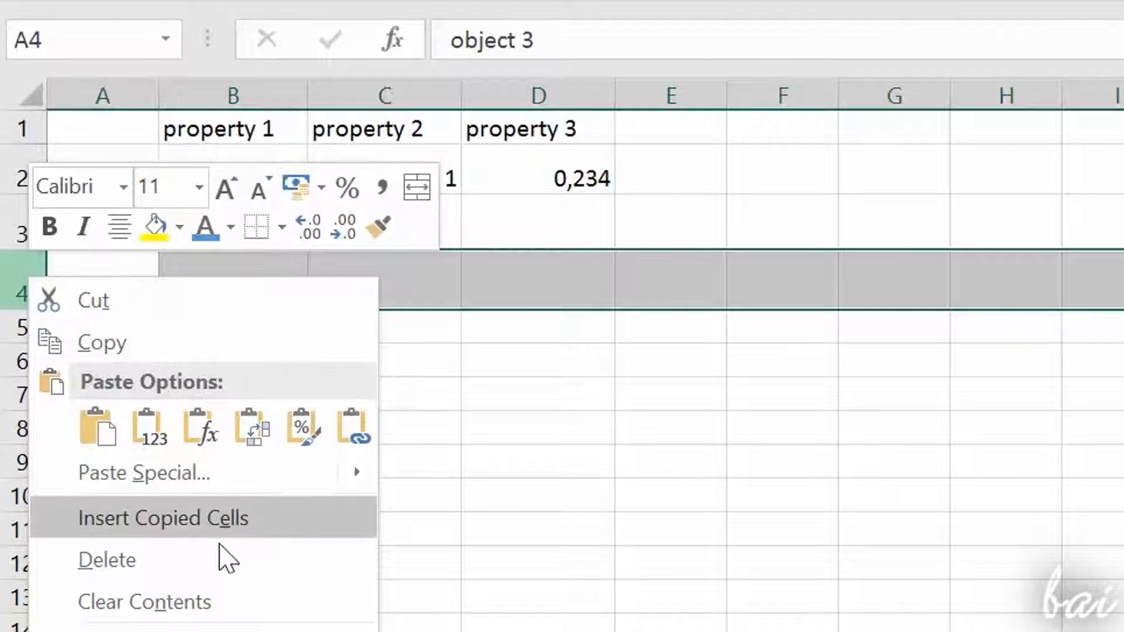
pyautogui.click(216, 562)
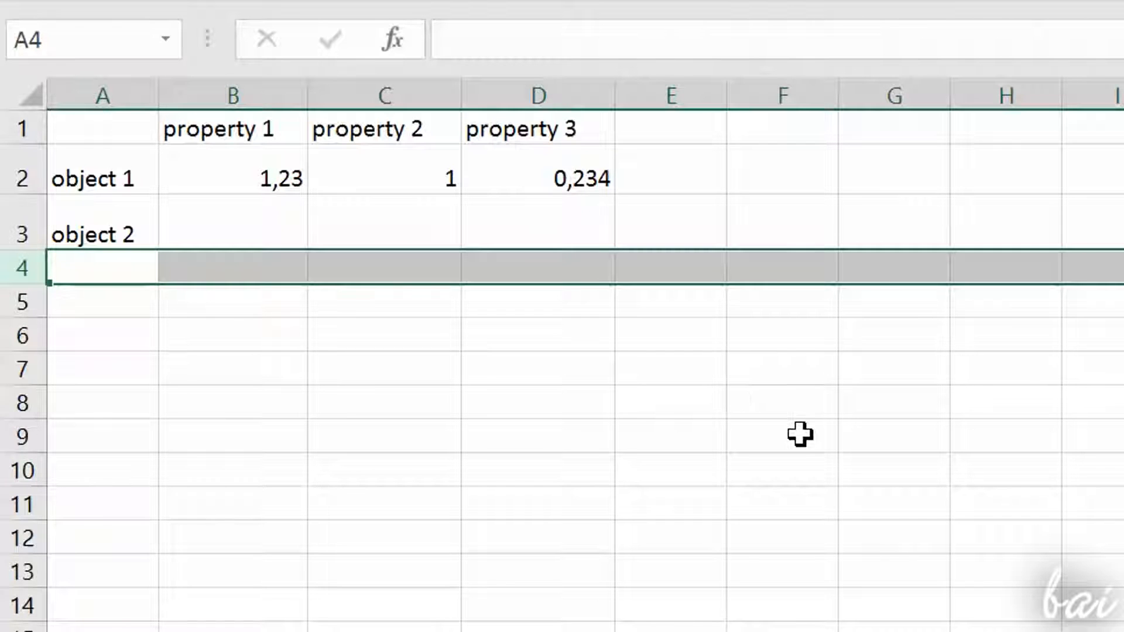
pyautogui.hotkey('ctrl', 'z')
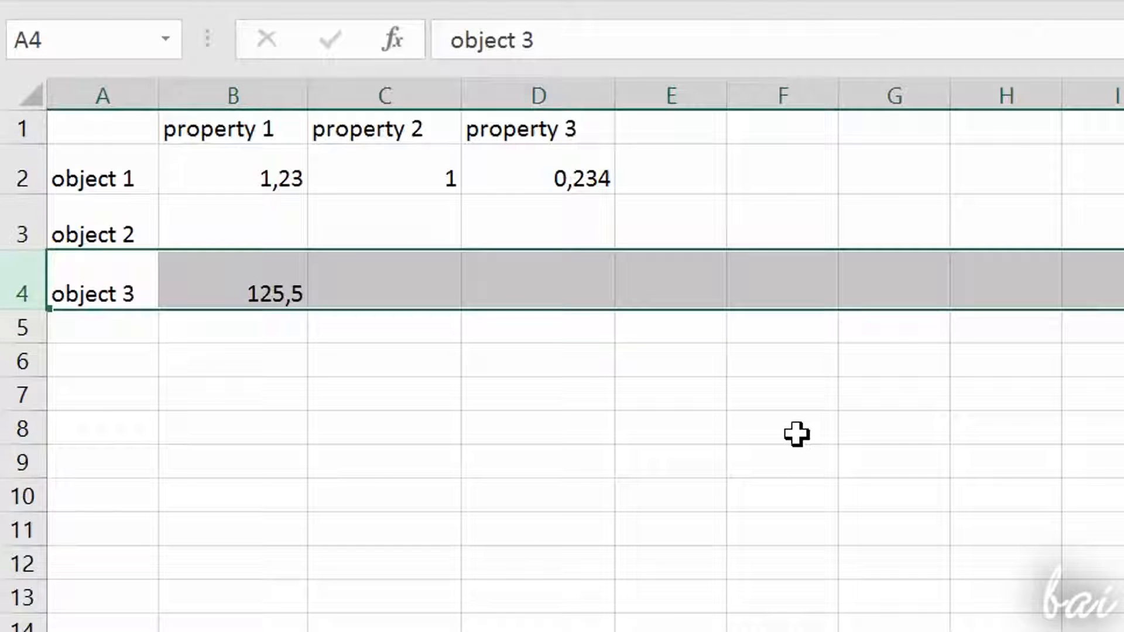
pyautogui.click(258, 358)
# Step: Enter the label object 1 in an empty cell and fill the cells below it as a series through object 14
pyautogui.click(172, 78)
pyautogui.write('o')
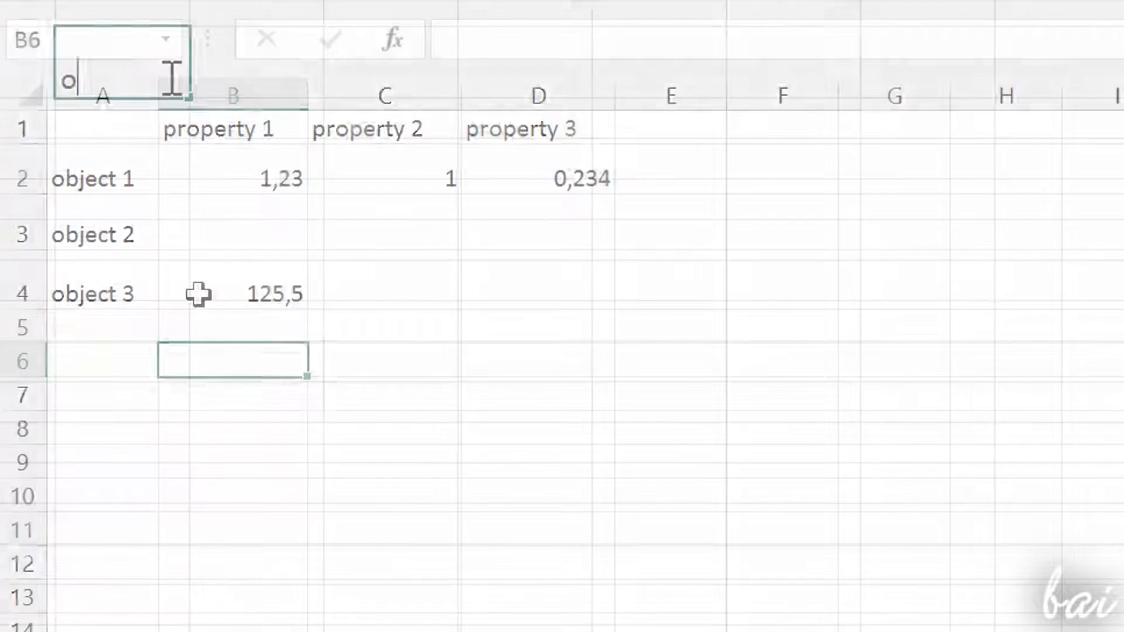
pyautogui.write('bje')
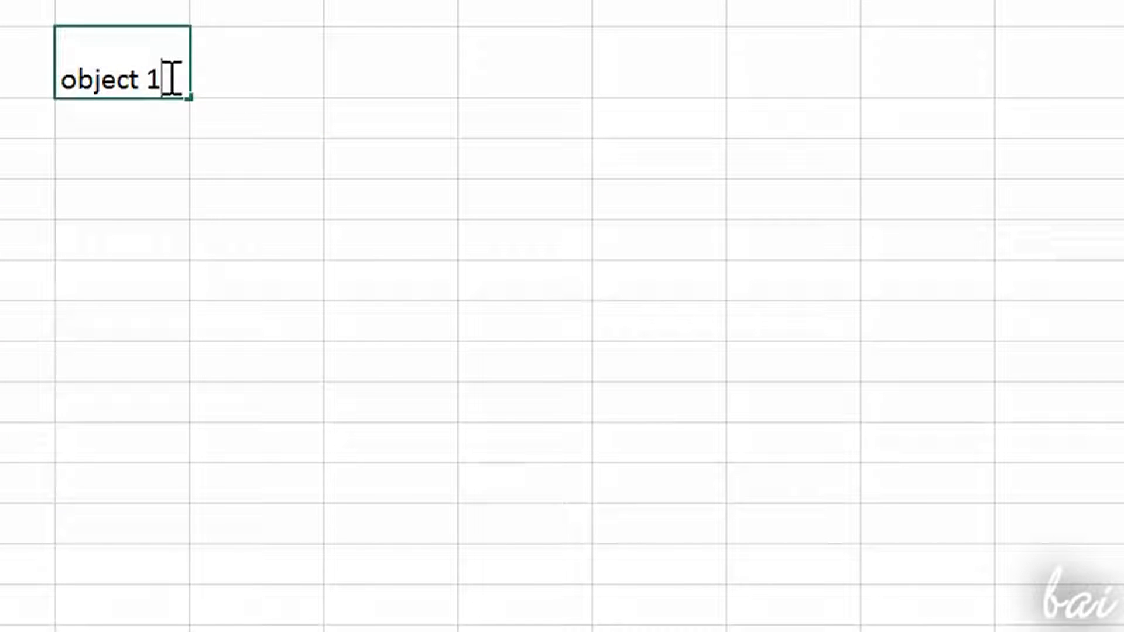
pyautogui.write('ct 1')
pyautogui.click(212, 151)
pyautogui.click(147, 49)
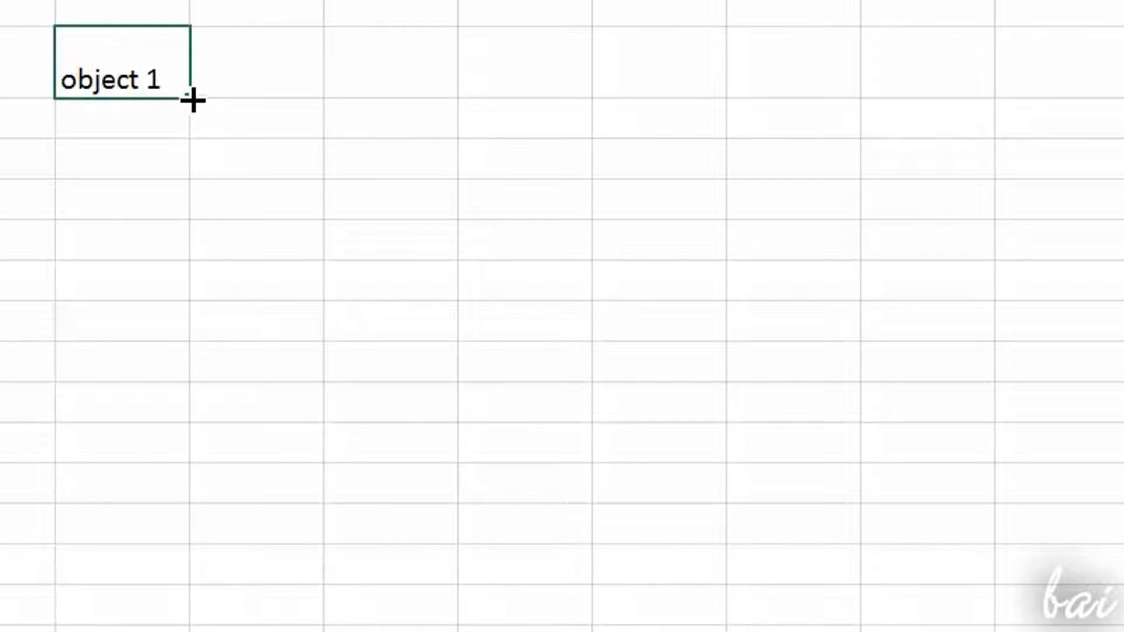
pyautogui.moveTo(193, 103)
pyautogui.mouseDown()
pyautogui.moveTo(206, 153)
pyautogui.moveTo(191, 269)
pyautogui.moveTo(215, 625)
pyautogui.mouseUp()
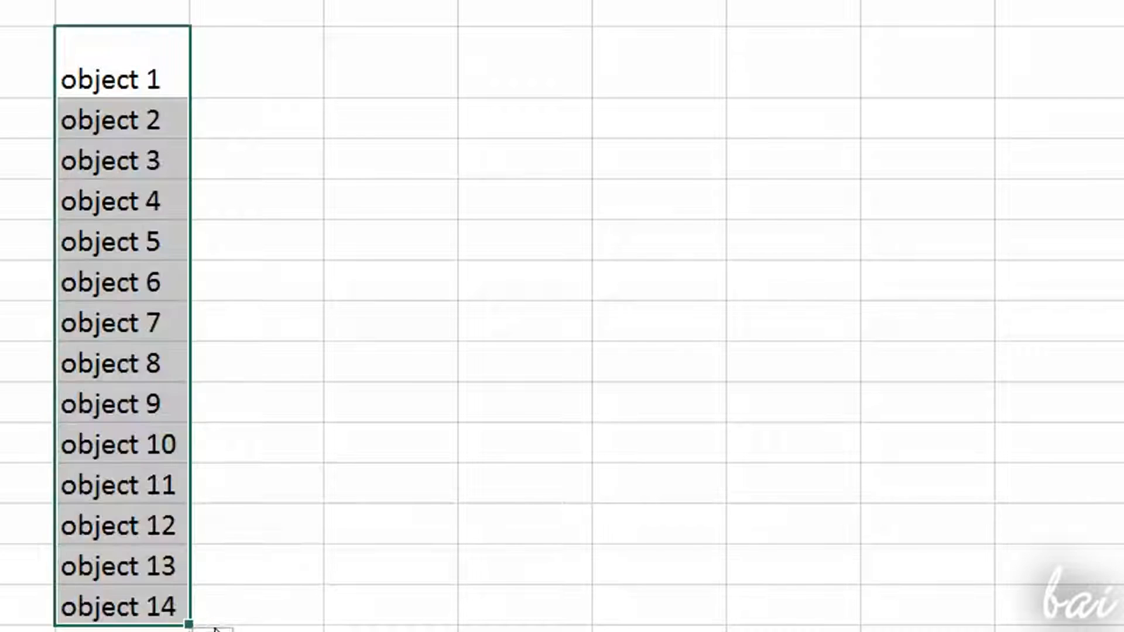
pyautogui.click(362, 539)
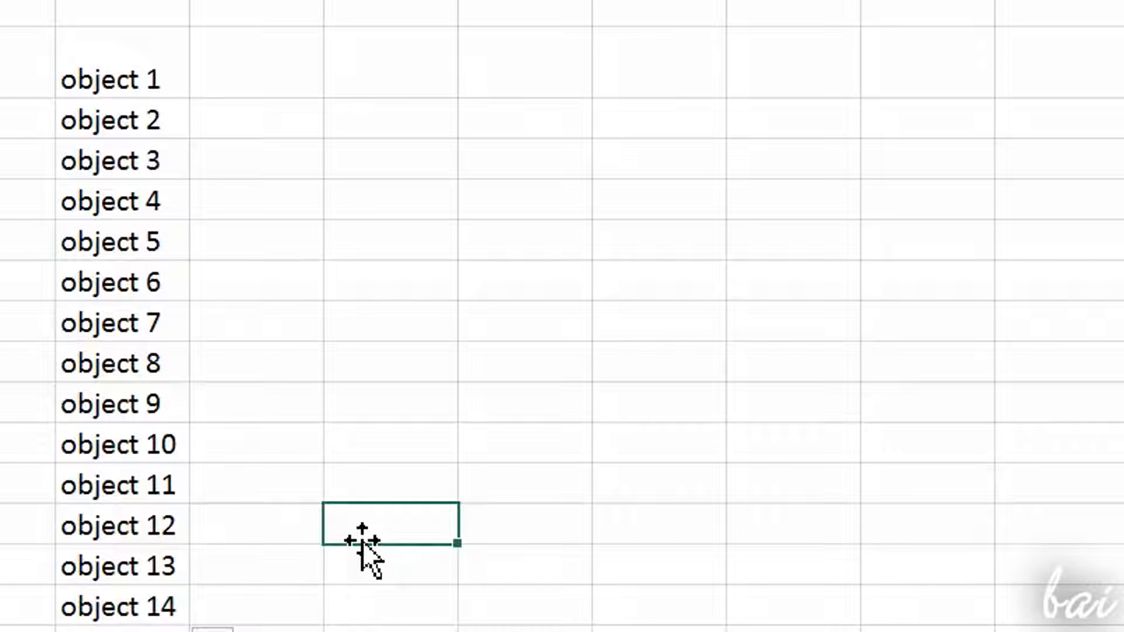
pyautogui.click(117, 485)
pyautogui.moveTo(82, 59); pyautogui.dragTo(156, 10)
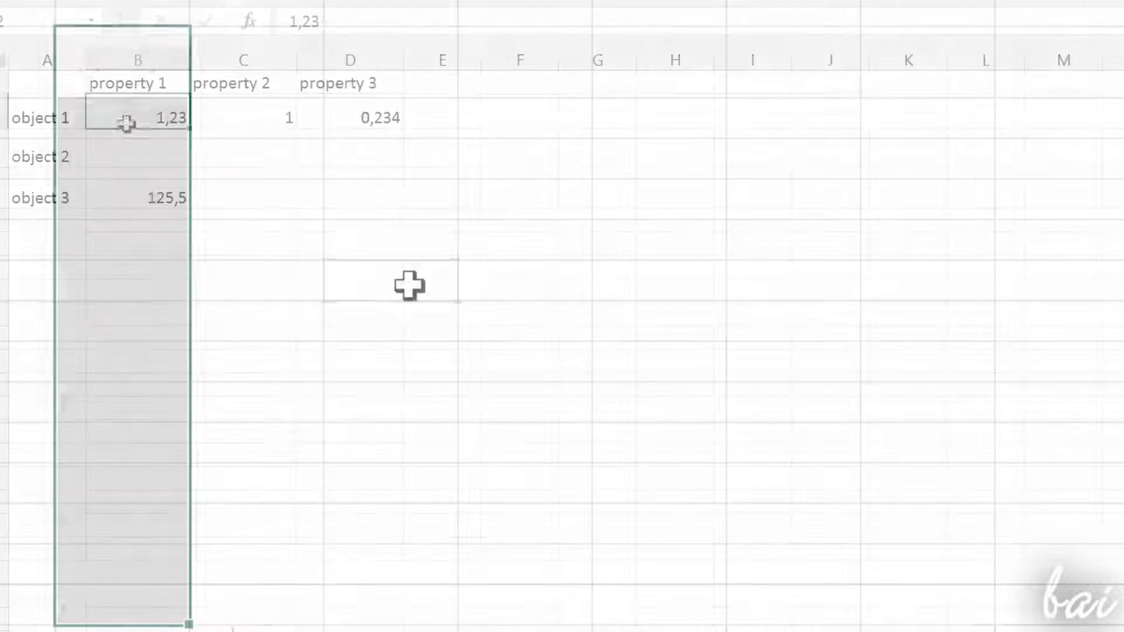
# Step: Format the object 1 values in B2:D2 with a zero-padded five-digit number format and an outline border
pyautogui.moveTo(147, 117); pyautogui.dragTo(347, 115)
pyautogui.rightClick(347, 115)
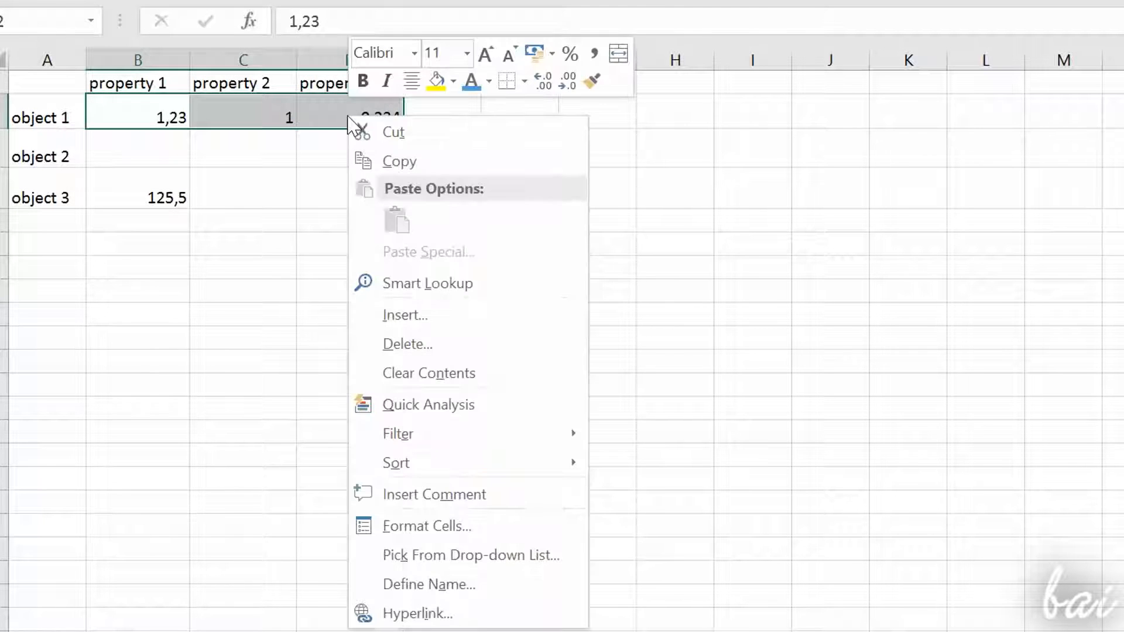
pyautogui.click(466, 530)
pyautogui.moveTo(457, 99); pyautogui.dragTo(763, 38)
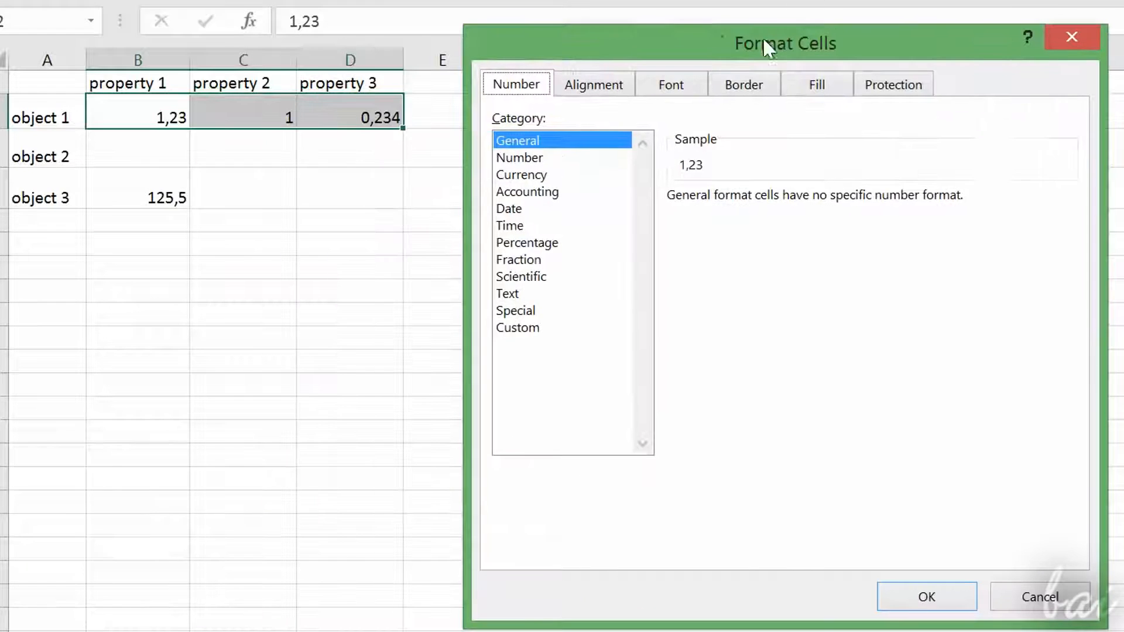
pyautogui.click(744, 85)
pyautogui.click(913, 391)
pyautogui.click(948, 598)
pyautogui.click(464, 262)
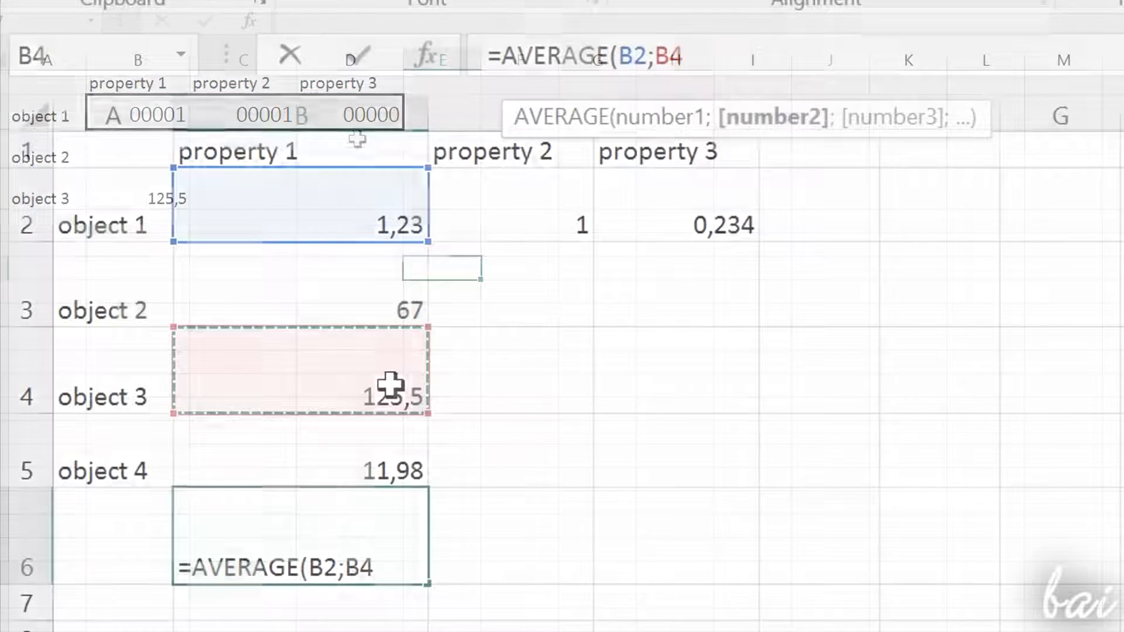
# Step: Extend the AVERAGE formula in cell B6 with B5 and B3 as additional arguments
pyautogui.write(';')
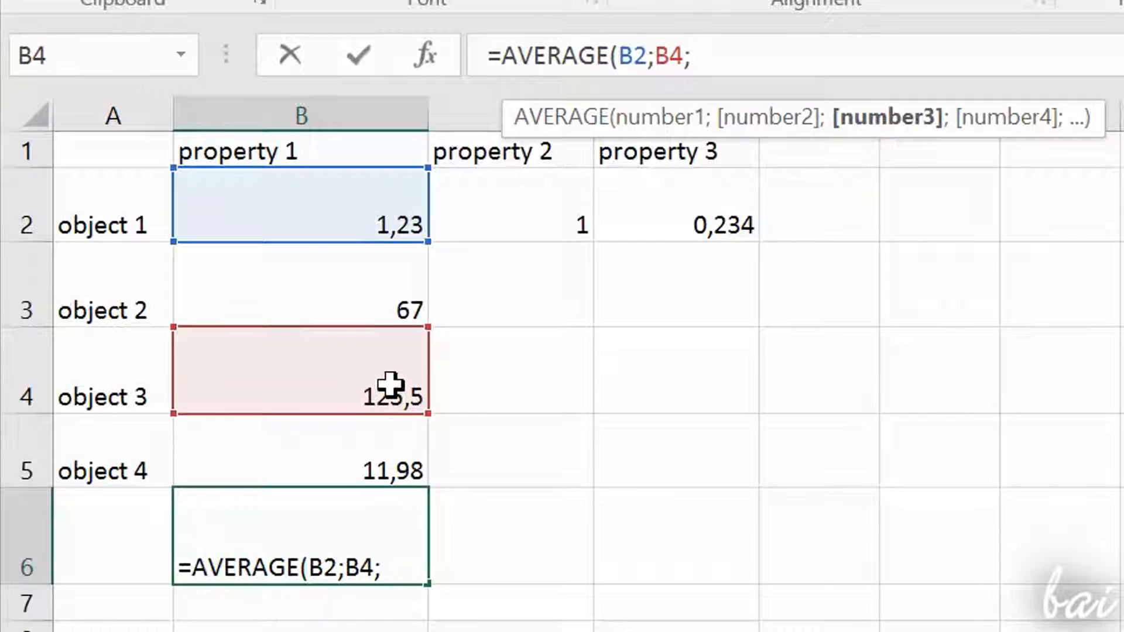
pyautogui.click(369, 291)
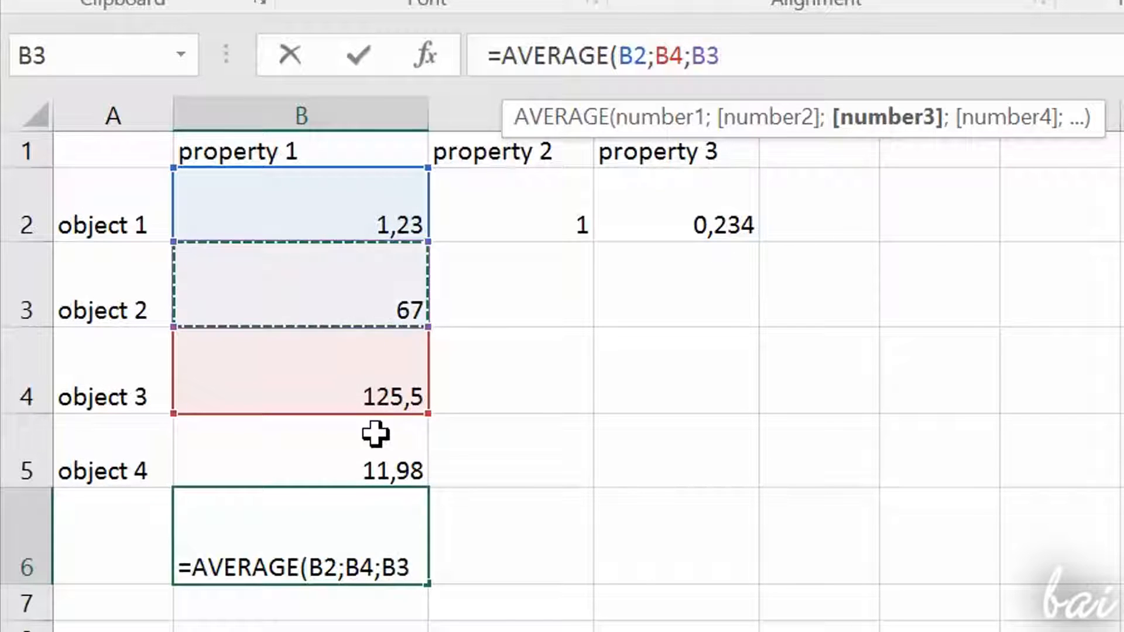
pyautogui.click(375, 429)
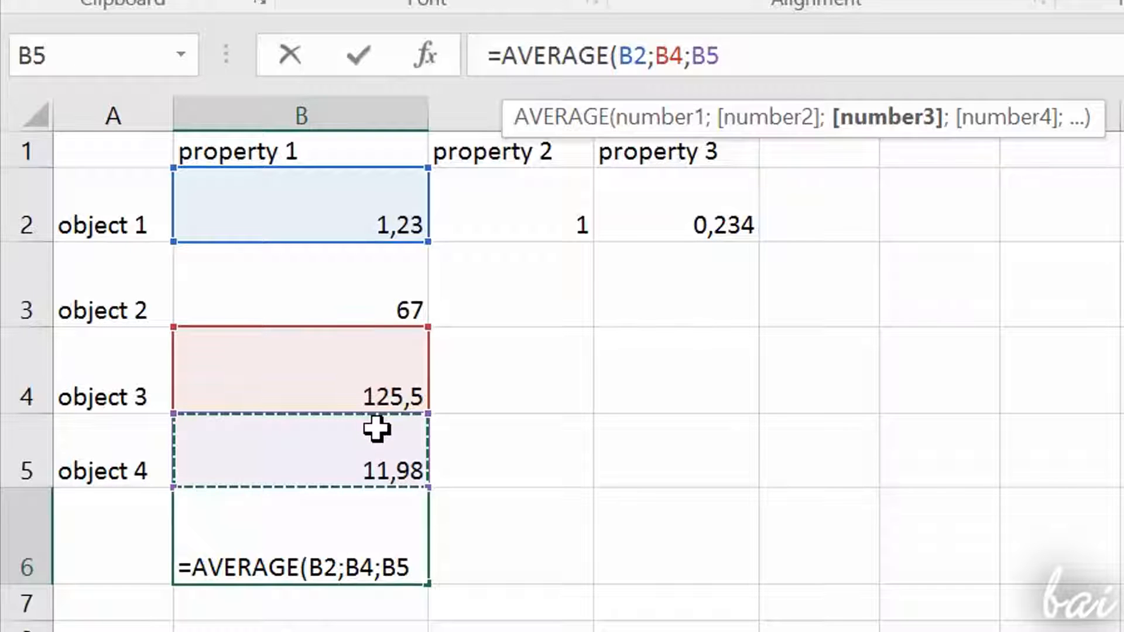
pyautogui.write(';')
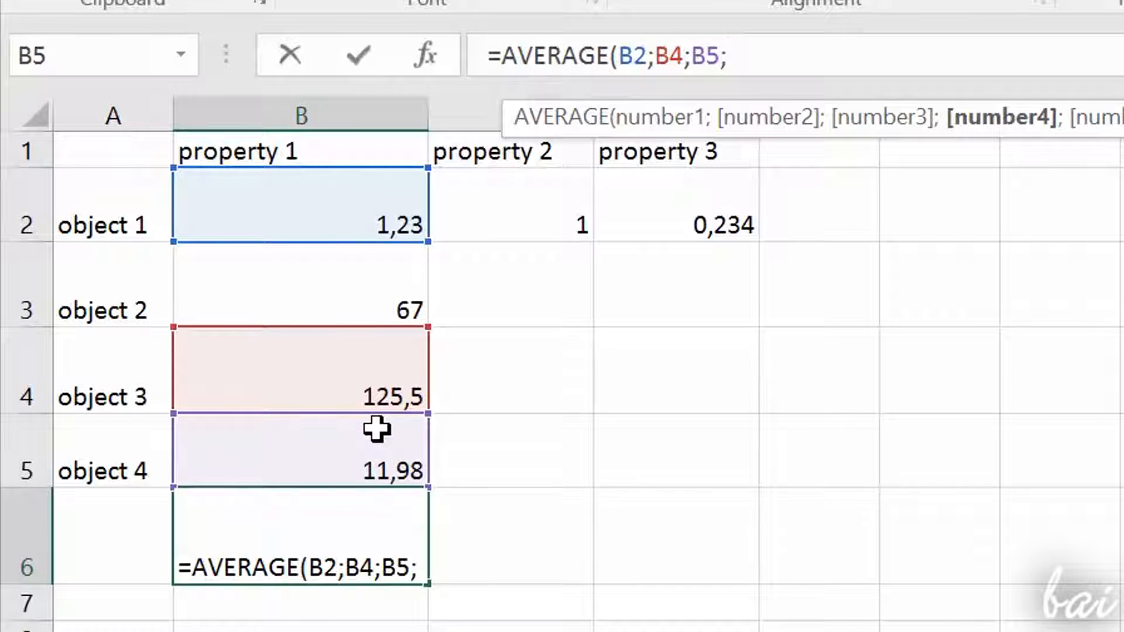
pyautogui.click(394, 267)
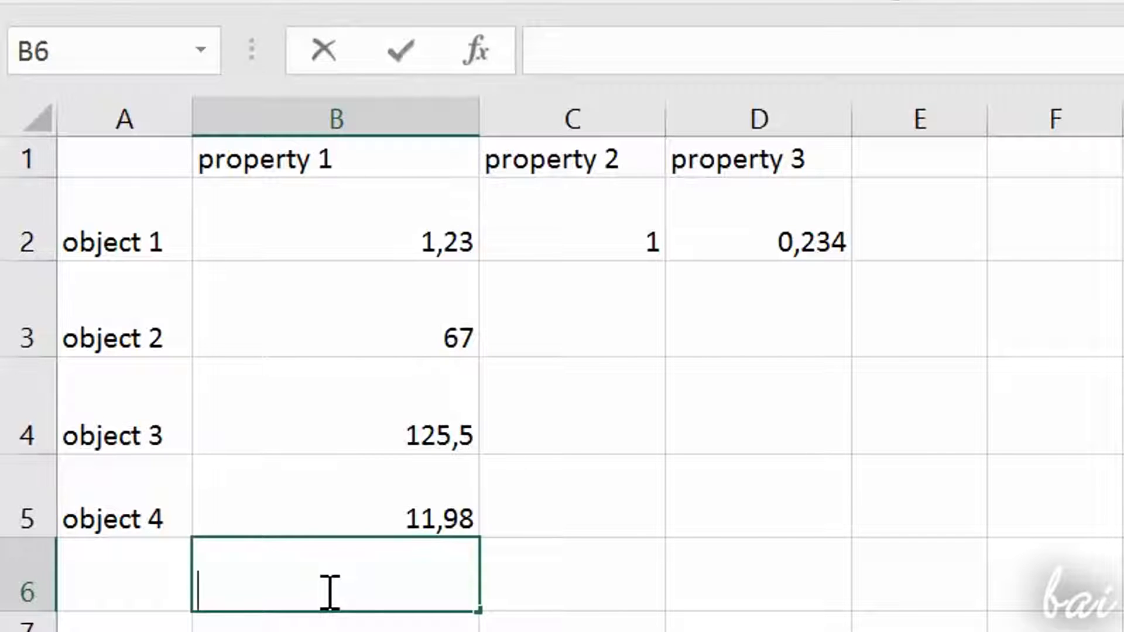
# Step: Start a new formula in cell B6 that references the object 1 value in B2
pyautogui.write('=')
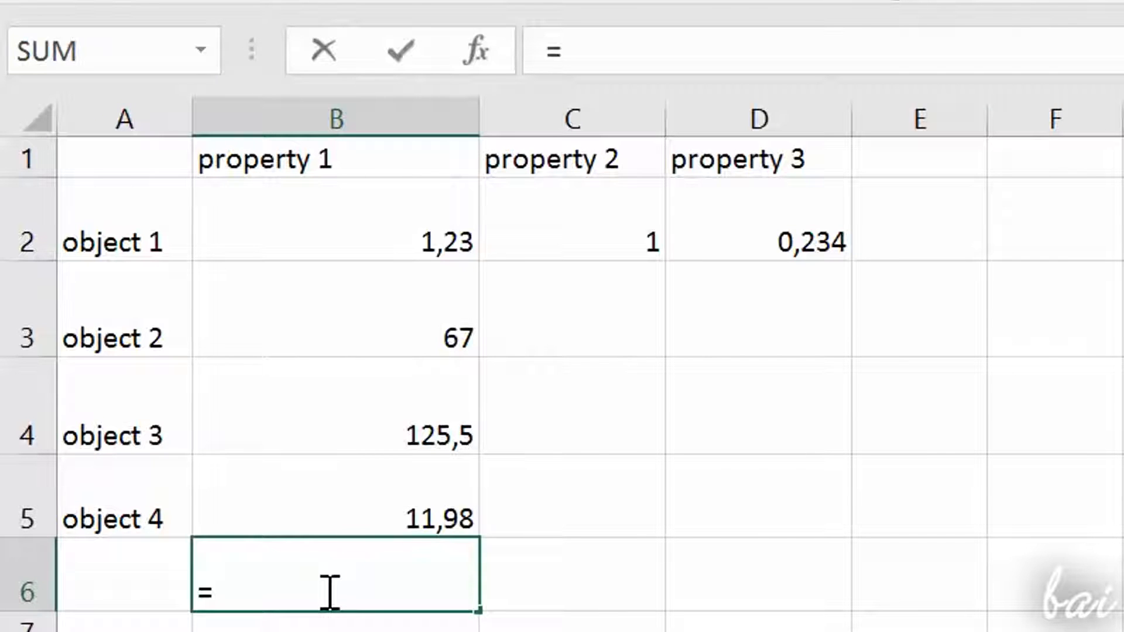
pyautogui.click(406, 225)
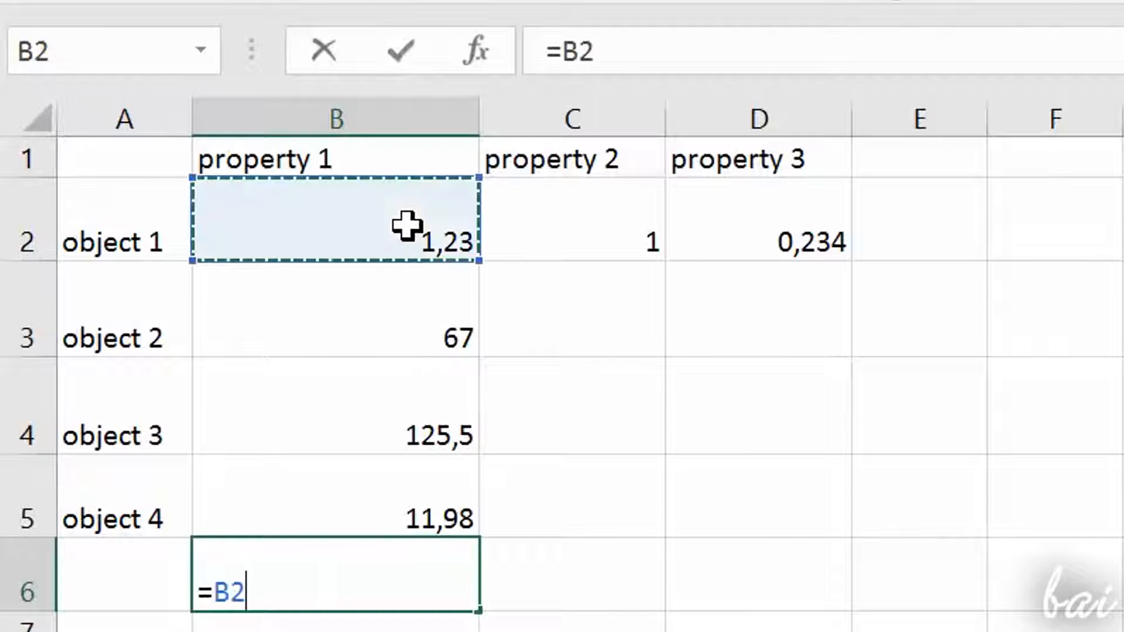
pyautogui.click(398, 324)
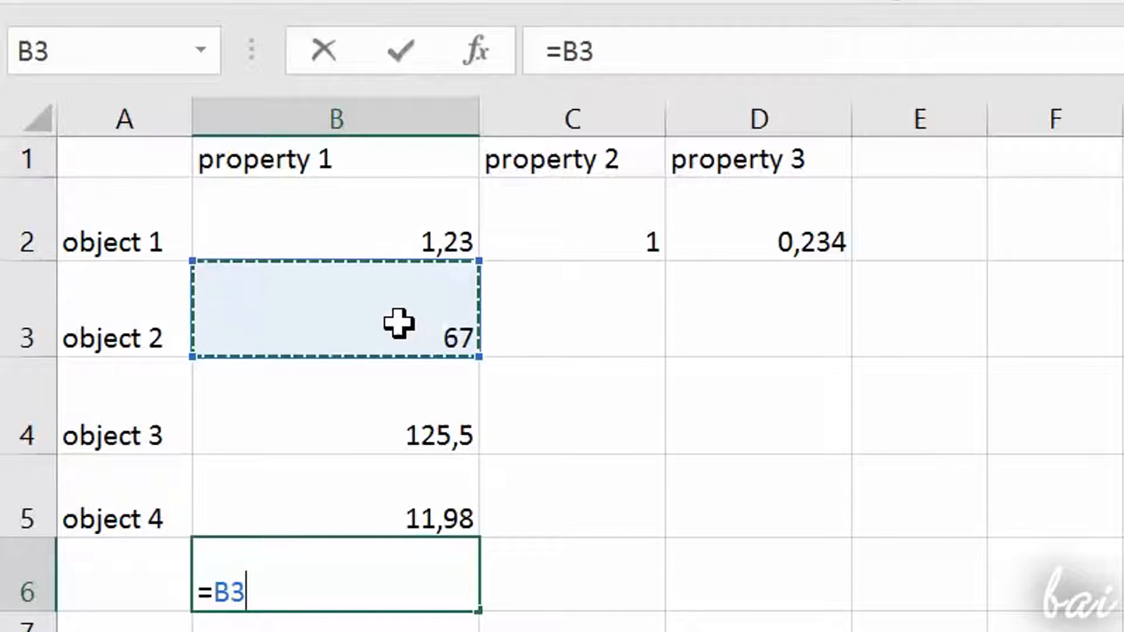
pyautogui.click(397, 432)
pyautogui.click(439, 516)
pyautogui.click(374, 399)
pyautogui.click(357, 284)
pyautogui.click(334, 219)
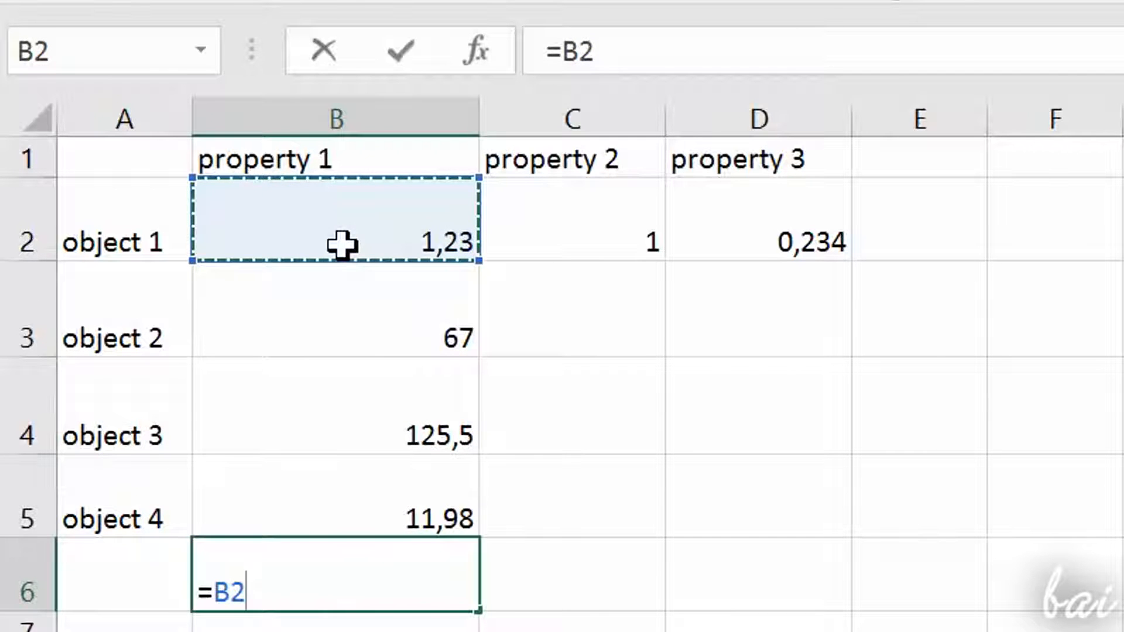
# Step: Complete the formula in B6 as the sum =B2+B3 and calculate it
pyautogui.write('+')
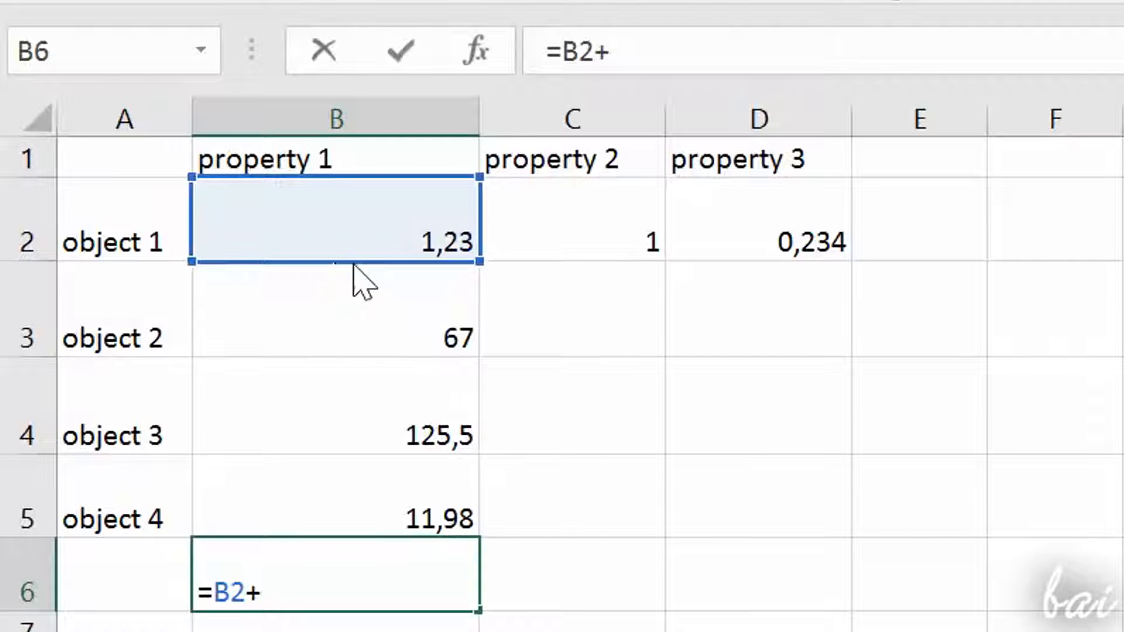
pyautogui.click(375, 291)
pyautogui.click(378, 228)
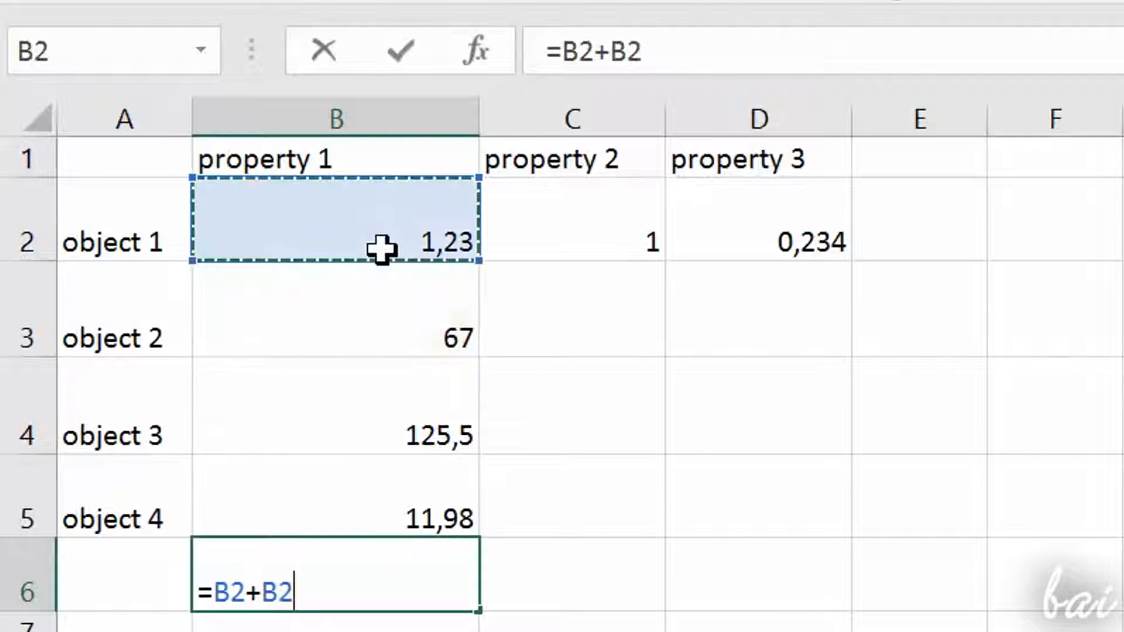
pyautogui.click(394, 326)
pyautogui.click(424, 410)
pyautogui.click(451, 476)
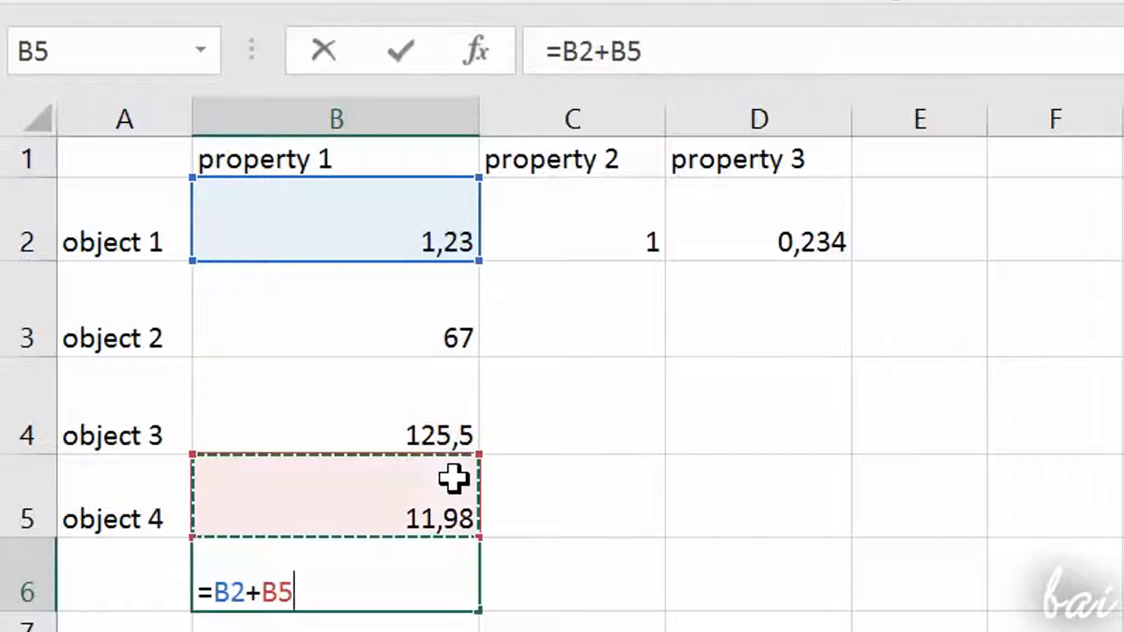
pyautogui.click(403, 344)
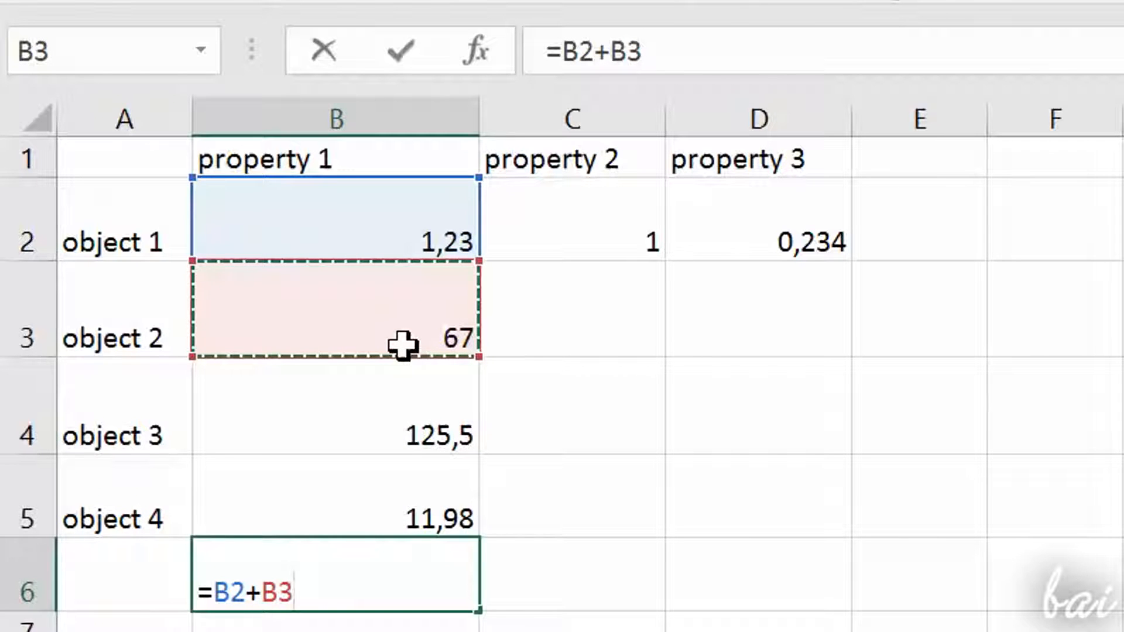
pyautogui.press('Return')
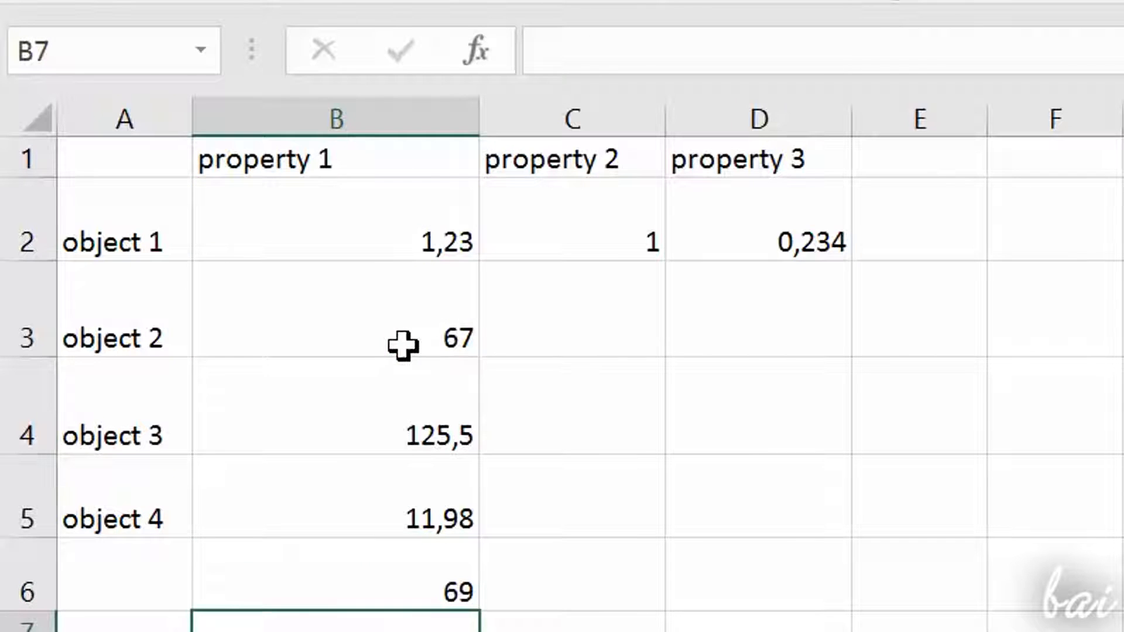
# Step: Edit the formula in B6 to add B4 and B5, making it =B2+B3+B4+B5
pyautogui.click(409, 582)
pyautogui.doubleClick(408, 582)
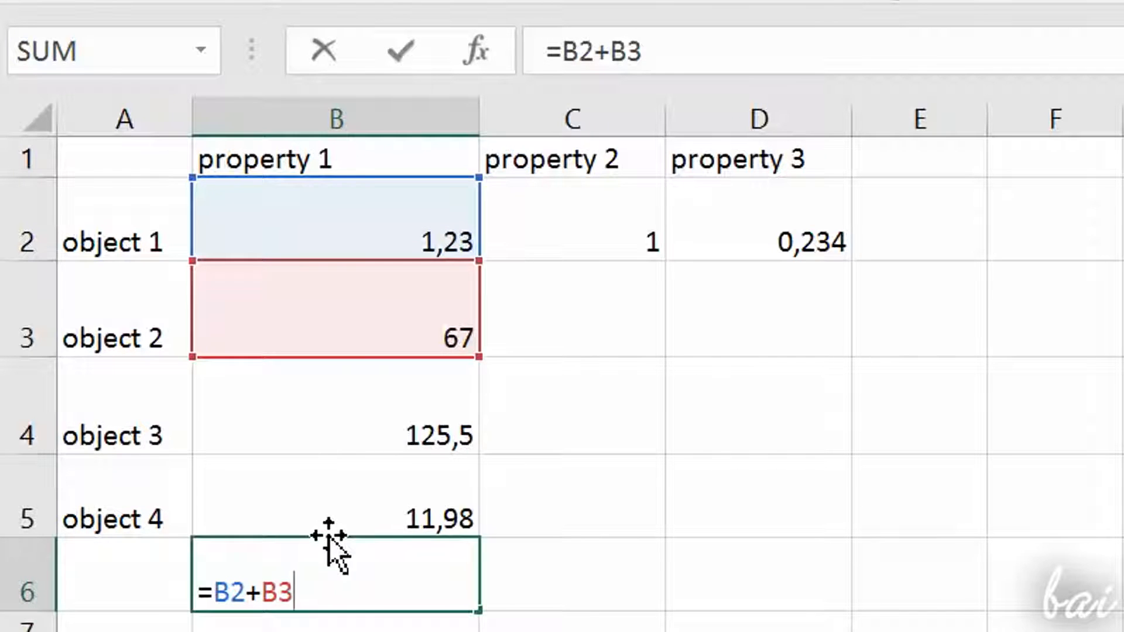
pyautogui.write('+')
pyautogui.click(324, 400)
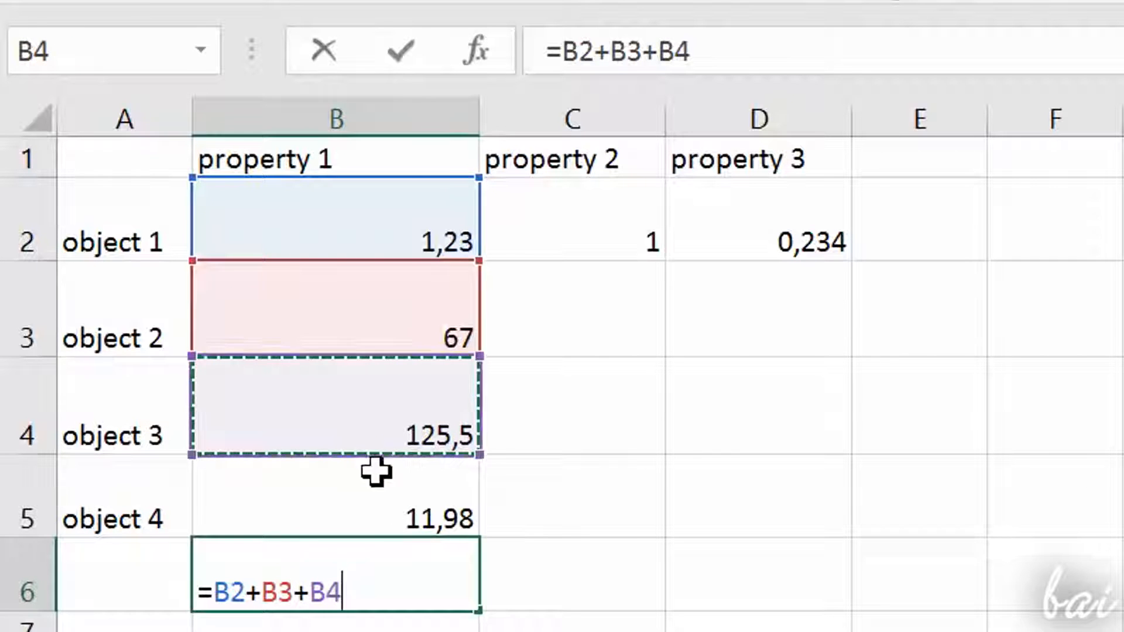
pyautogui.write('+')
pyautogui.click(429, 480)
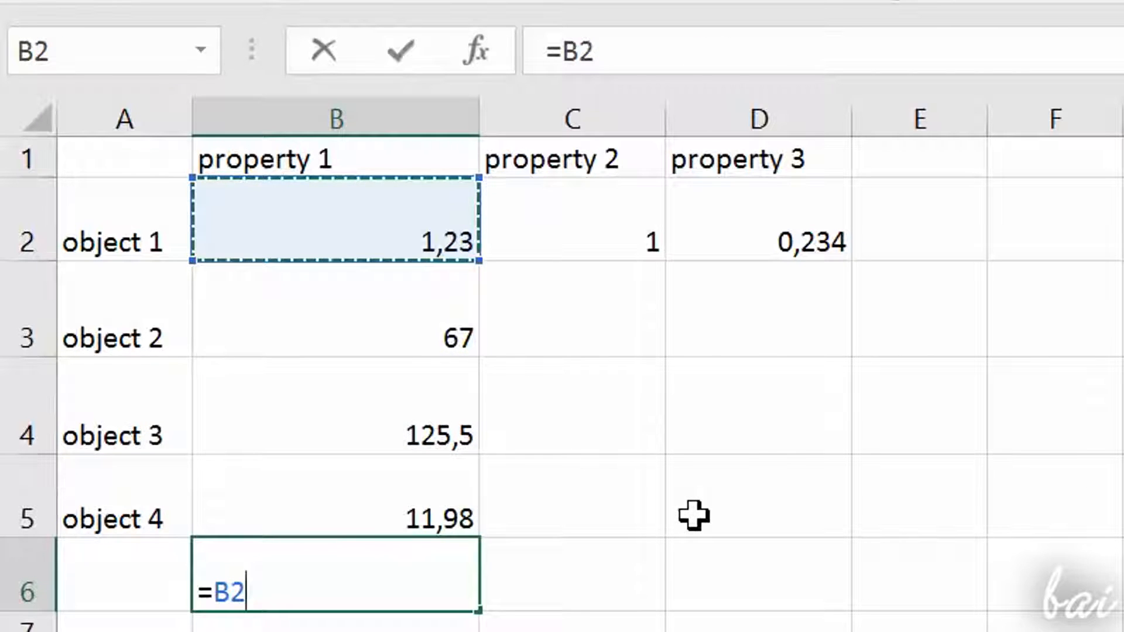
# Step: Change the formula in B6 to combine subtraction, multiplication and division as =B2-B3*B4/B5, and calculate it
pyautogui.write('-')
pyautogui.click(412, 296)
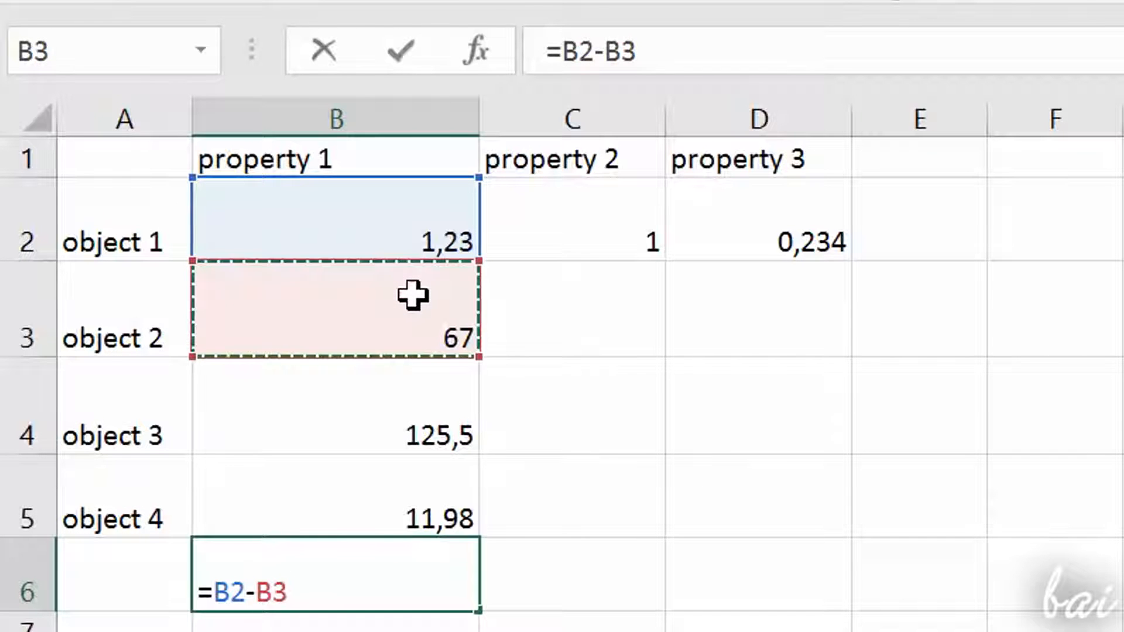
pyautogui.write('*')
pyautogui.click(408, 432)
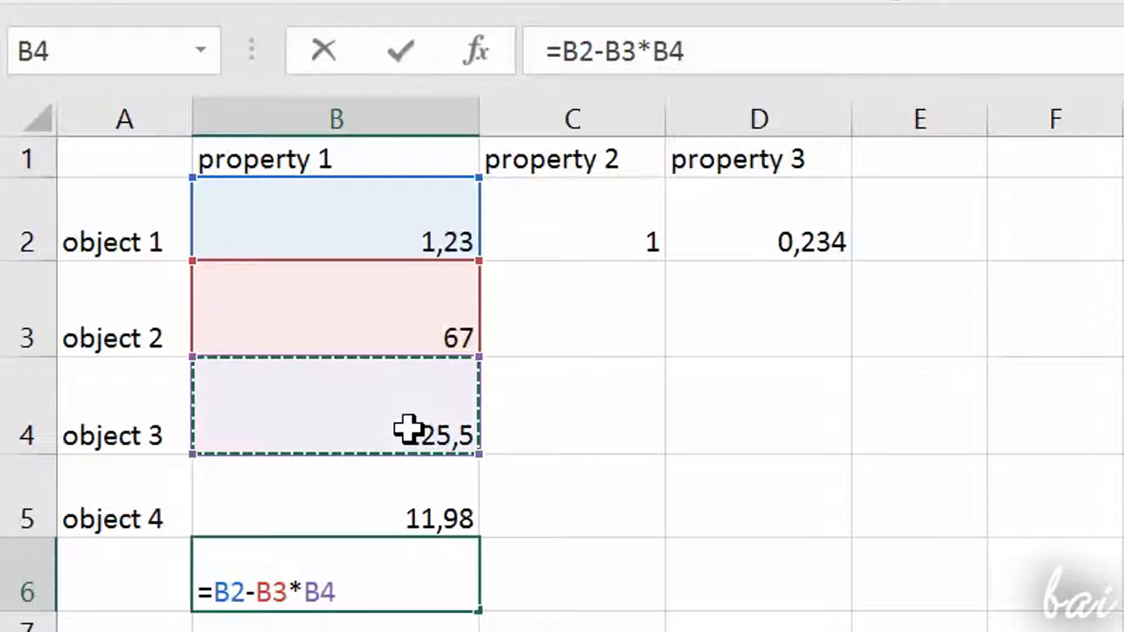
pyautogui.write('/')
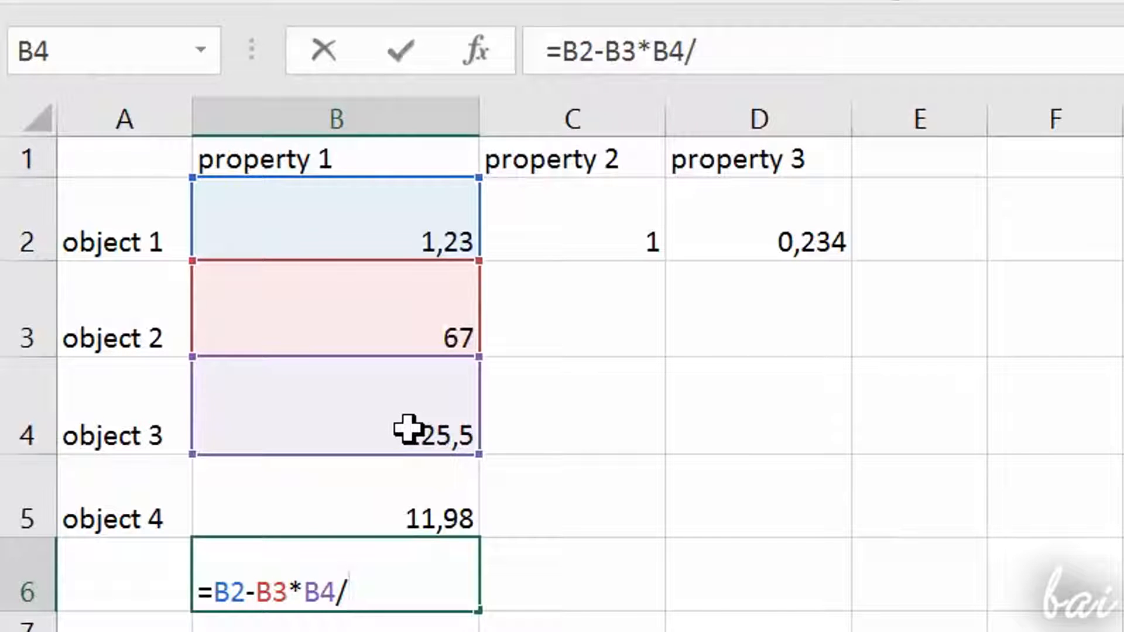
pyautogui.click(455, 505)
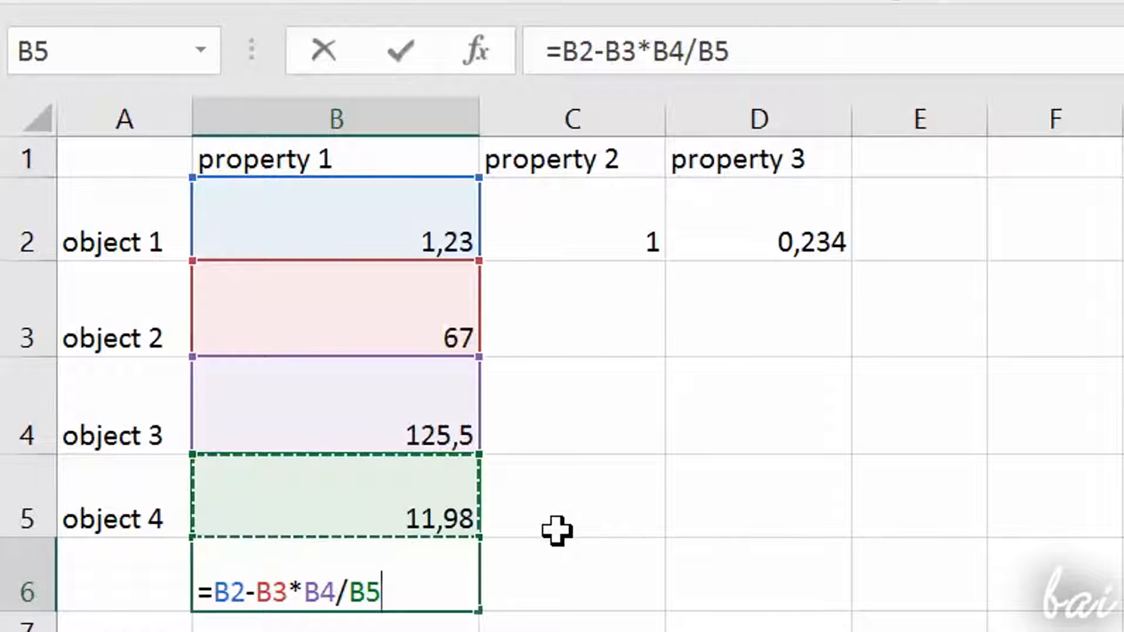
pyautogui.press('Return')
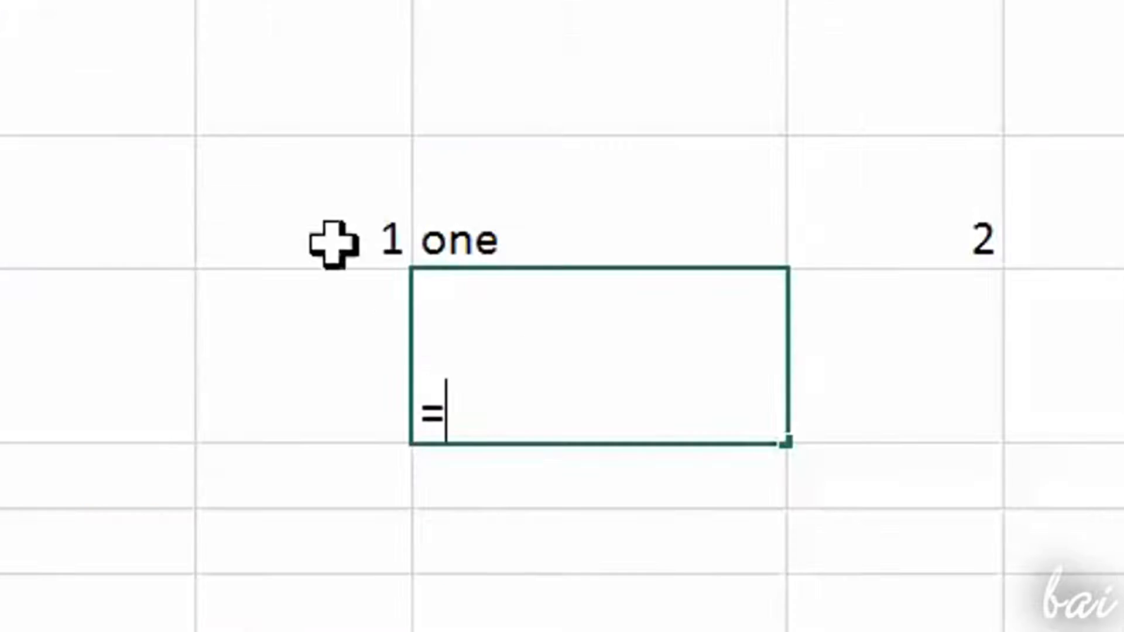
# Step: Try to add the number 1 in H5 and the text one beside it with a formula in the cell below the text
pyautogui.click(329, 243)
pyautogui.write('+')
pyautogui.click(637, 217)
pyautogui.press('Return')
# Step: Edit the formula below the text one so that H5 is added to the cell containing 2 instead of the text
pyautogui.doubleClick(479, 371)
pyautogui.press('BackSpace')
pyautogui.press('BackSpace')
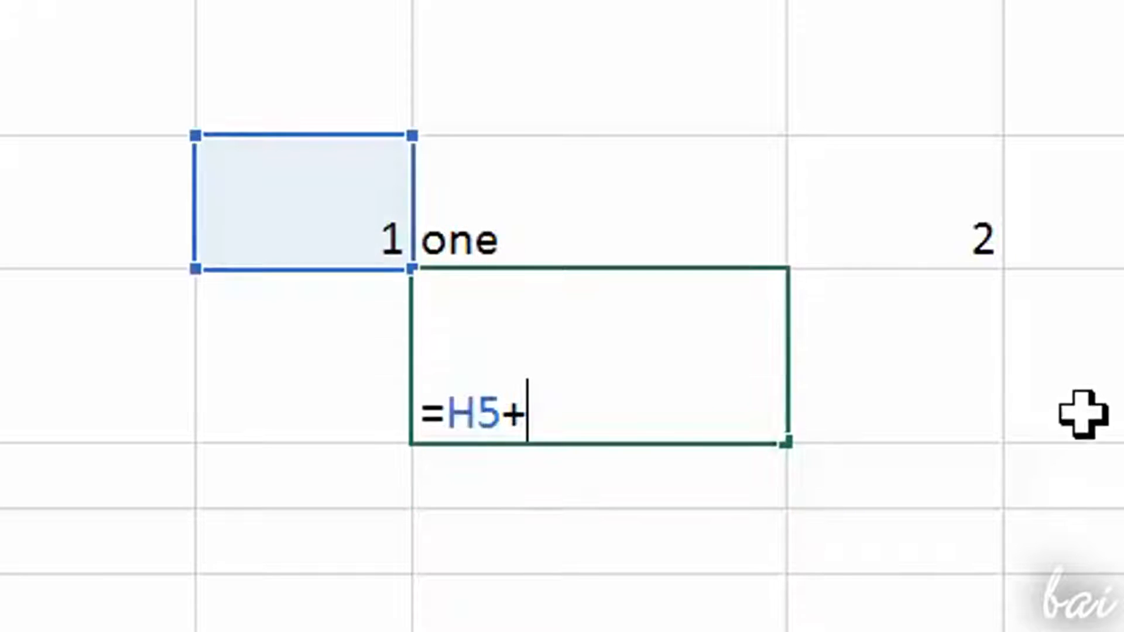
pyautogui.click(939, 266)
pyautogui.press('Return')
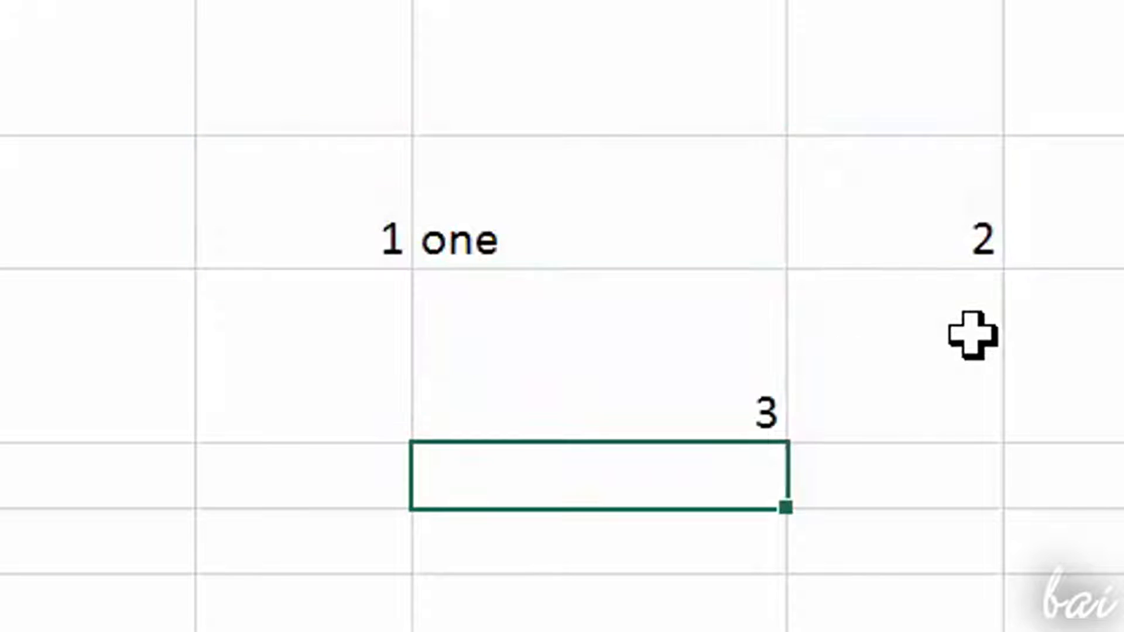
# Step: Change the second number used by the sum, in the cell next to the text one, to 3
pyautogui.click(560, 412)
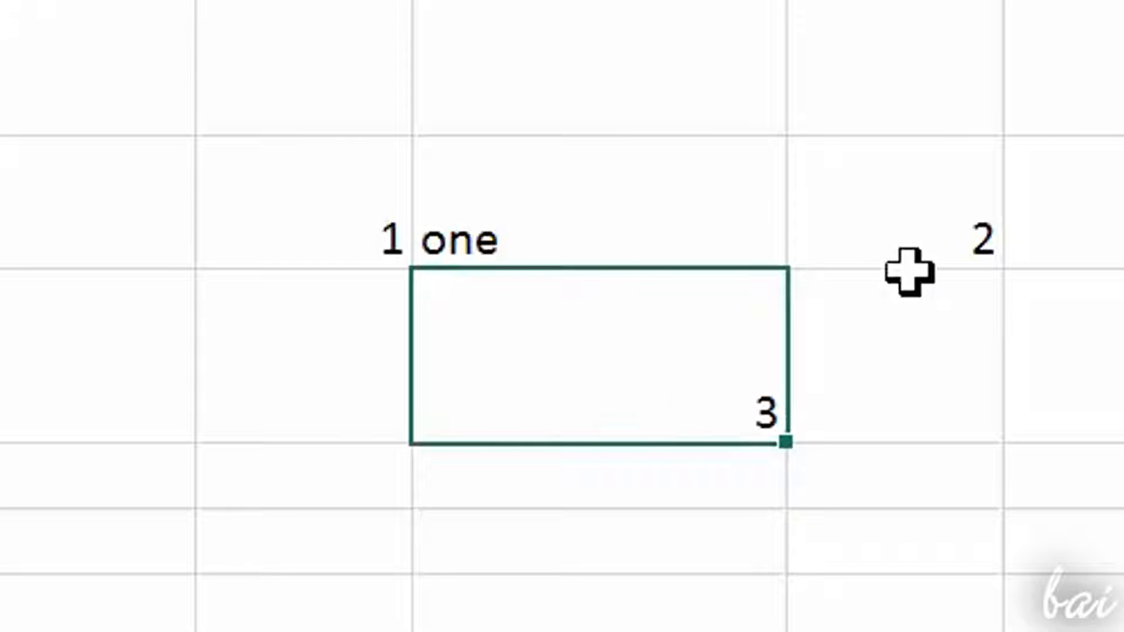
pyautogui.doubleClick(945, 230)
pyautogui.hotkey('ctrl', 'a')
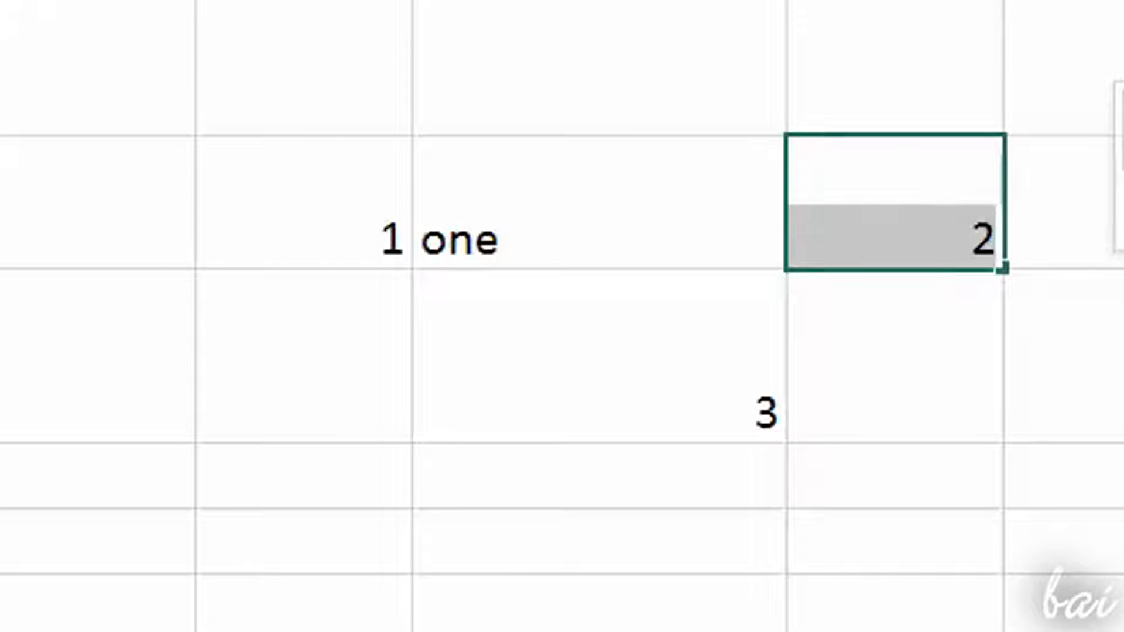
pyautogui.write('3')
pyautogui.press('Return')
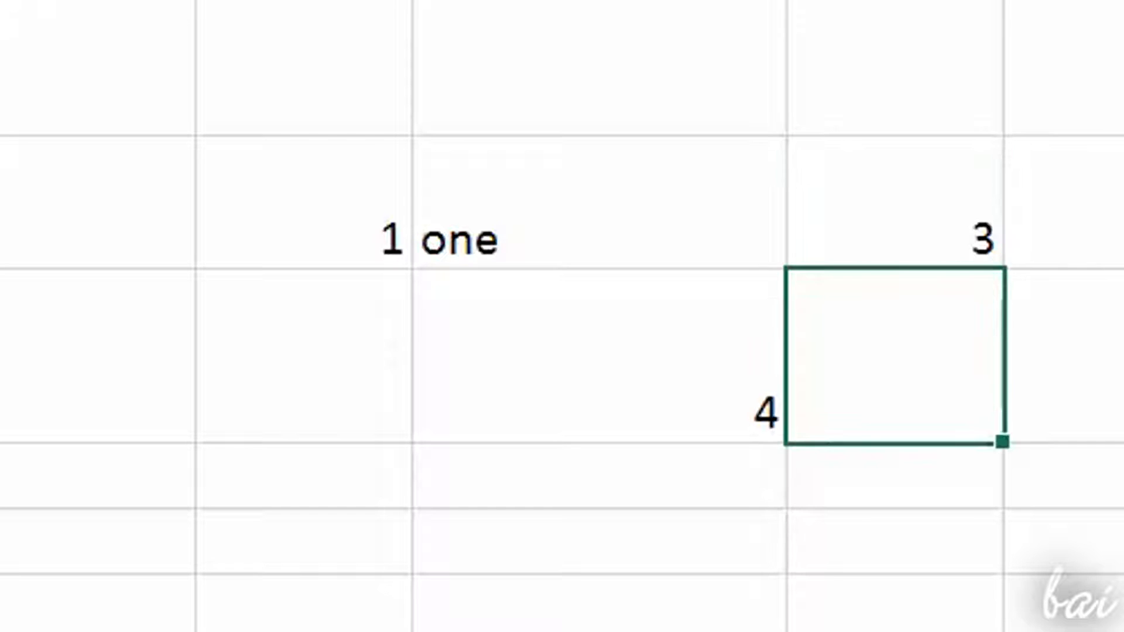
# Step: Change the second number used by the sum to 30
pyautogui.doubleClick(1000, 228)
pyautogui.write('0')
pyautogui.press('Return')
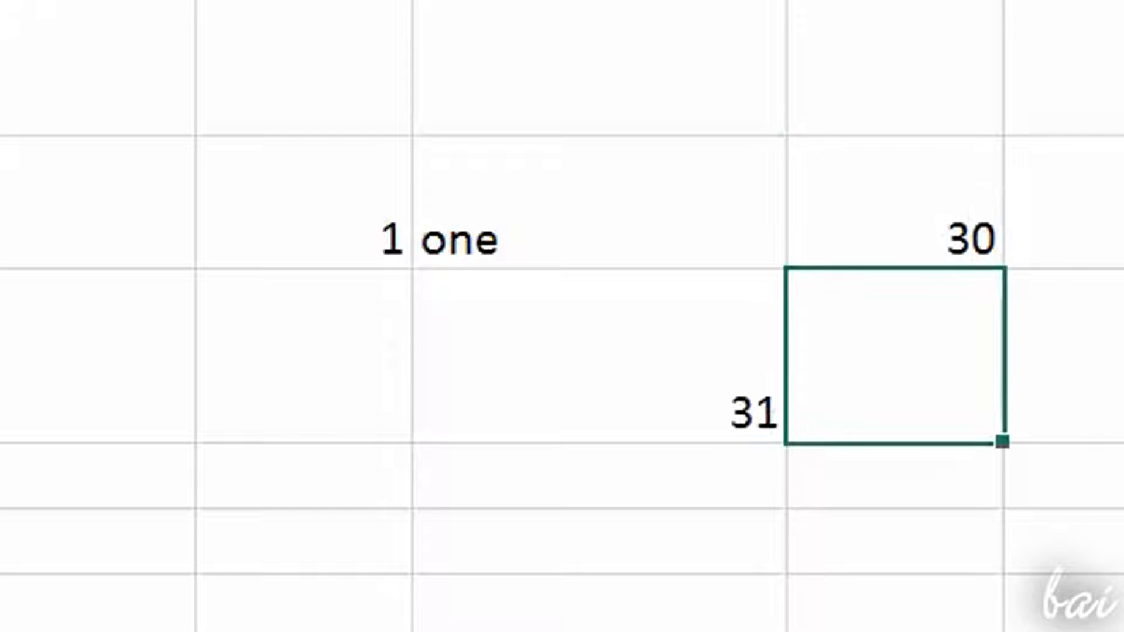
# Step: Clear the sum formula in B6 down to just the equals sign
pyautogui.doubleClick(956, 234)
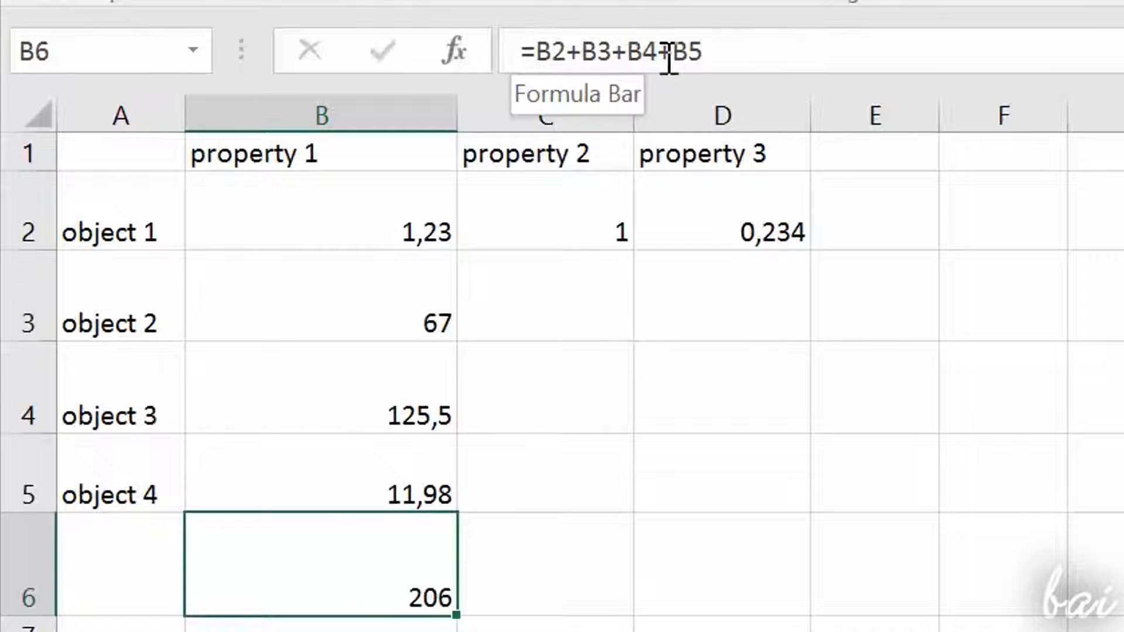
pyautogui.moveTo(706, 52); pyautogui.dragTo(515, 50)
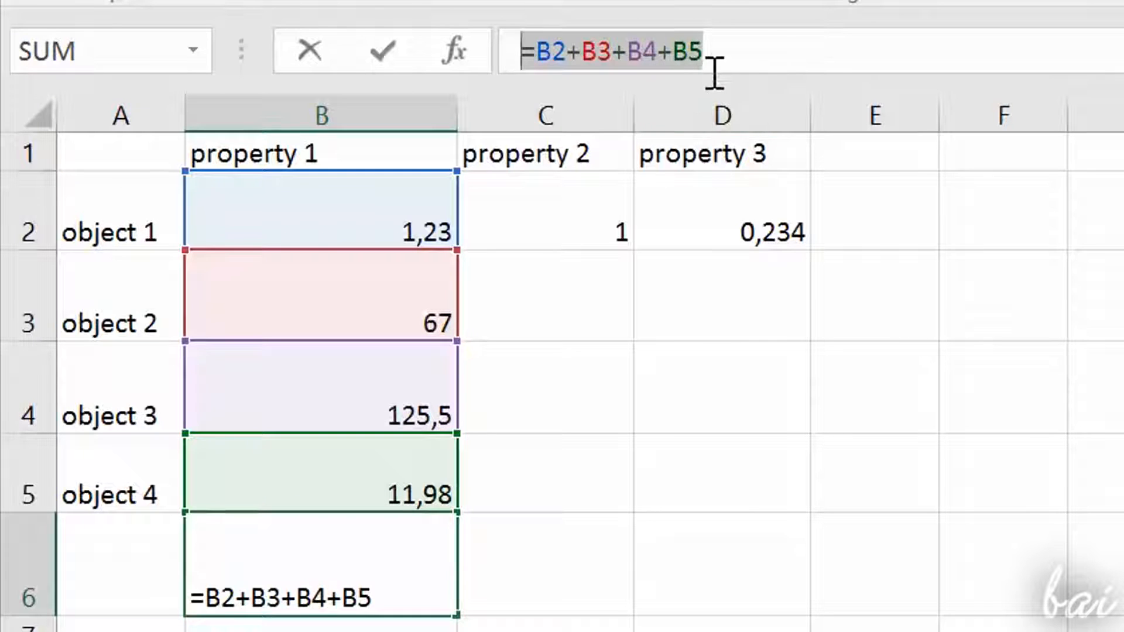
pyautogui.click(778, 48)
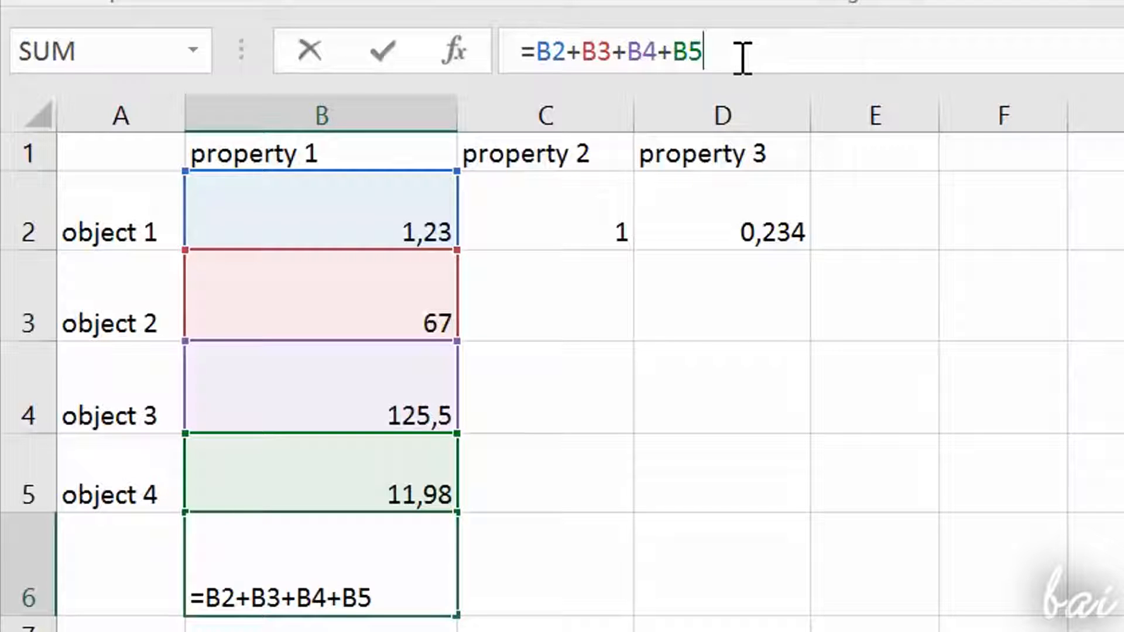
pyautogui.press('BackSpace')
pyautogui.press('BackSpace')
pyautogui.press('BackSpace')
pyautogui.press('BackSpace')
pyautogui.press('BackSpace')
pyautogui.press('BackSpace')
pyautogui.press('BackSpace')
pyautogui.press('BackSpace')
pyautogui.press('BackSpace')
pyautogui.press('BackSpace')
pyautogui.press('BackSpace')
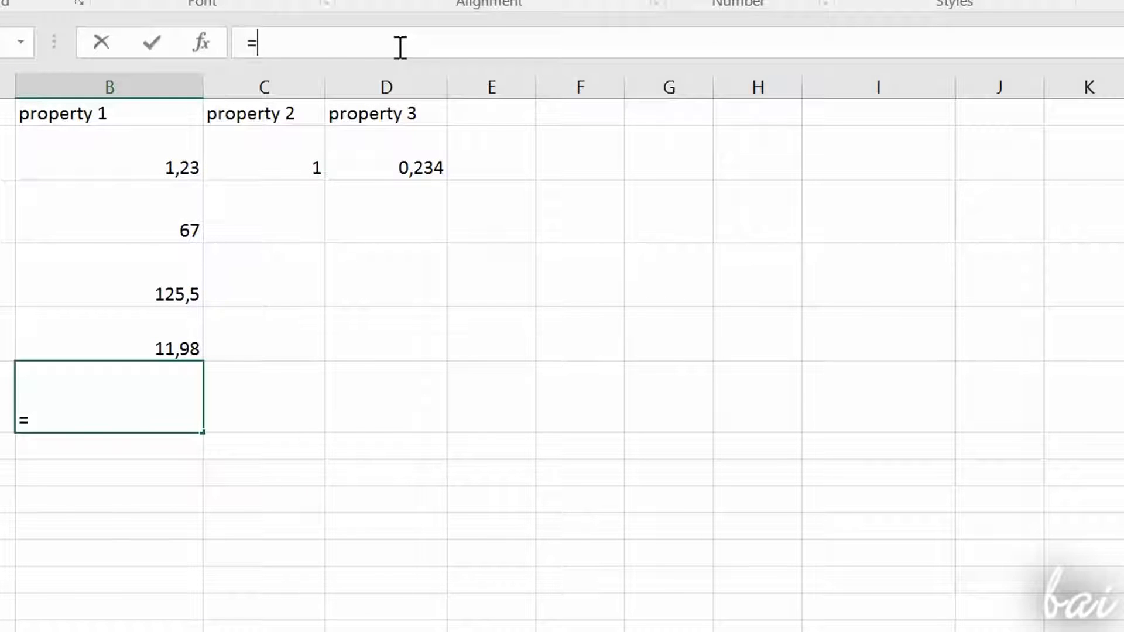
# Step: Browse the functions suggested for the letters m and a, and insert the AVERAGE function in B6
pyautogui.write('m')
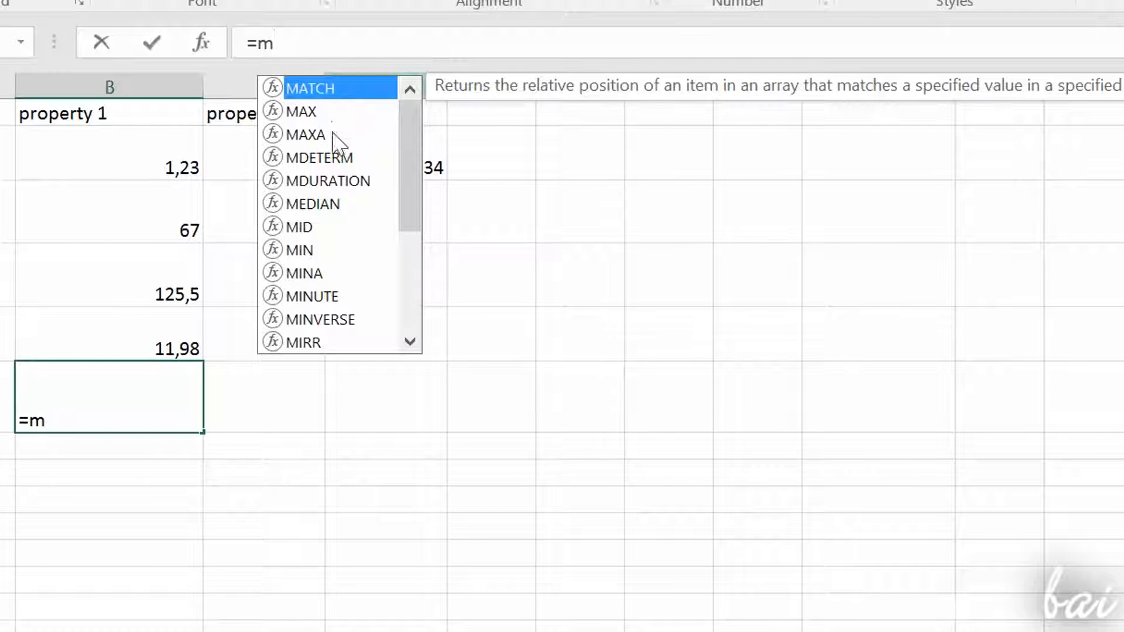
pyautogui.click(298, 114)
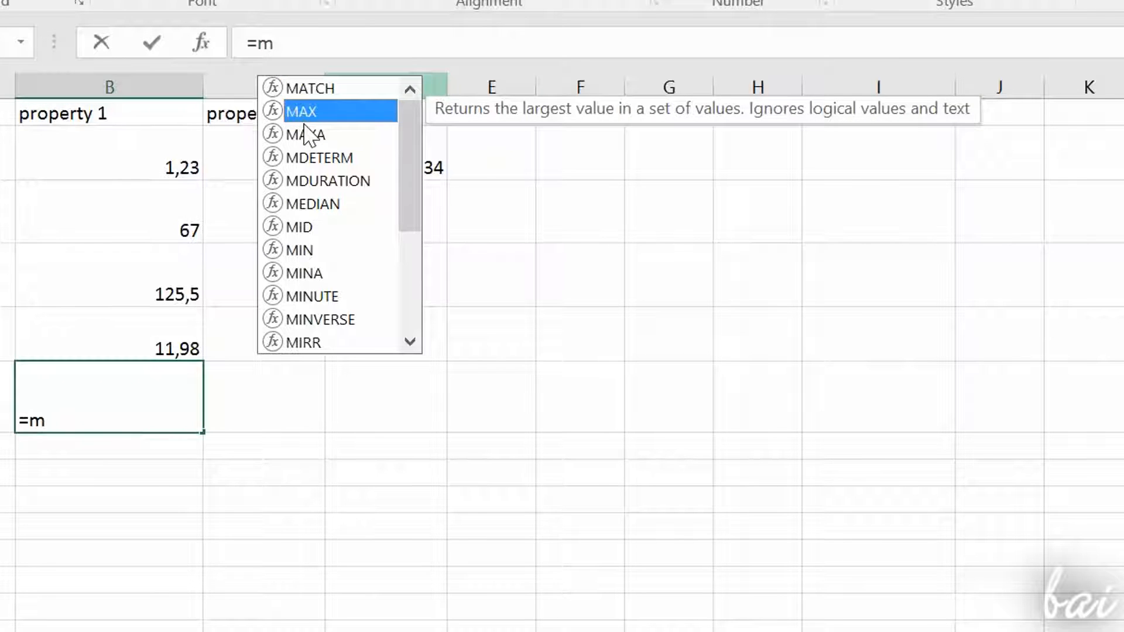
pyautogui.click(305, 130)
pyautogui.click(328, 160)
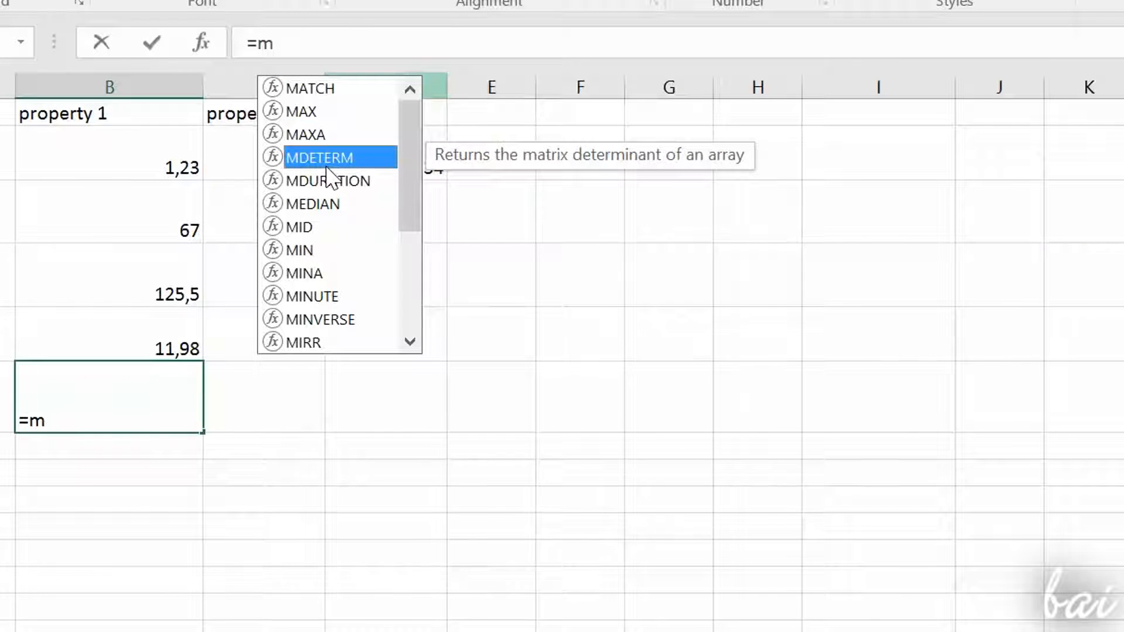
pyautogui.click(334, 178)
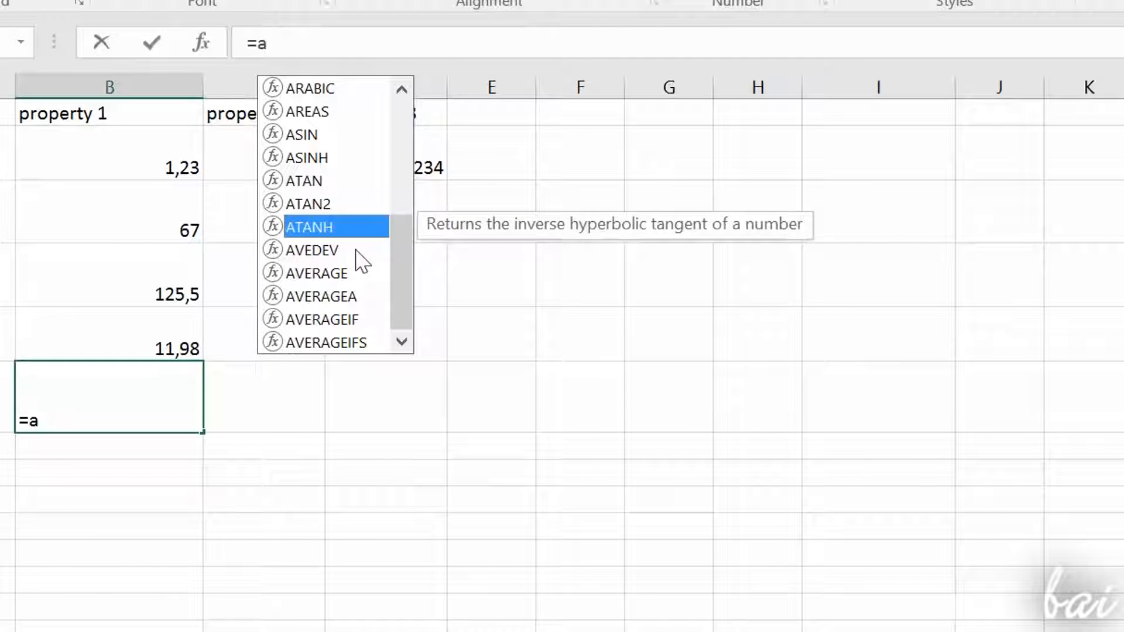
pyautogui.click(356, 251)
pyautogui.click(358, 268)
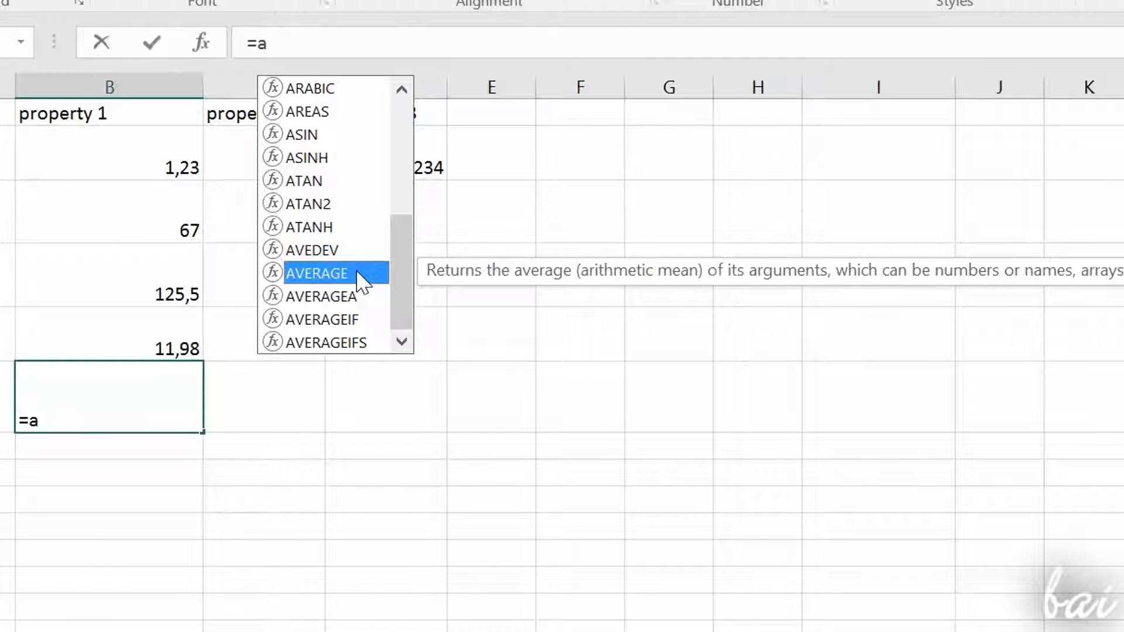
pyautogui.doubleClick(350, 270)
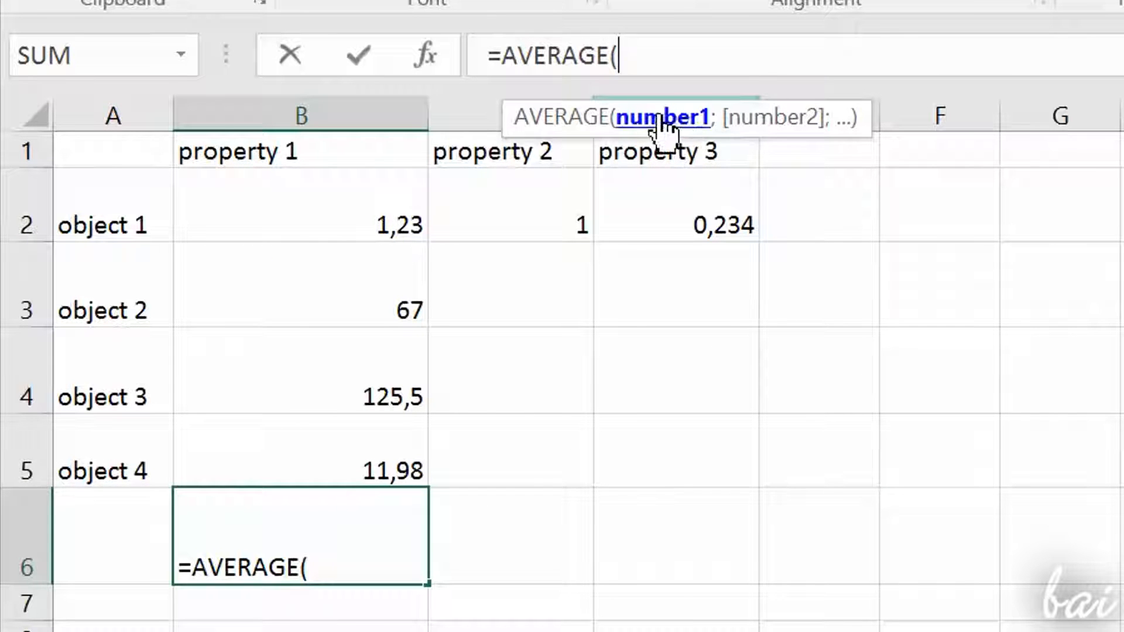
# Step: Set B2 as the first argument of the AVERAGE function in B6
pyautogui.click(318, 244)
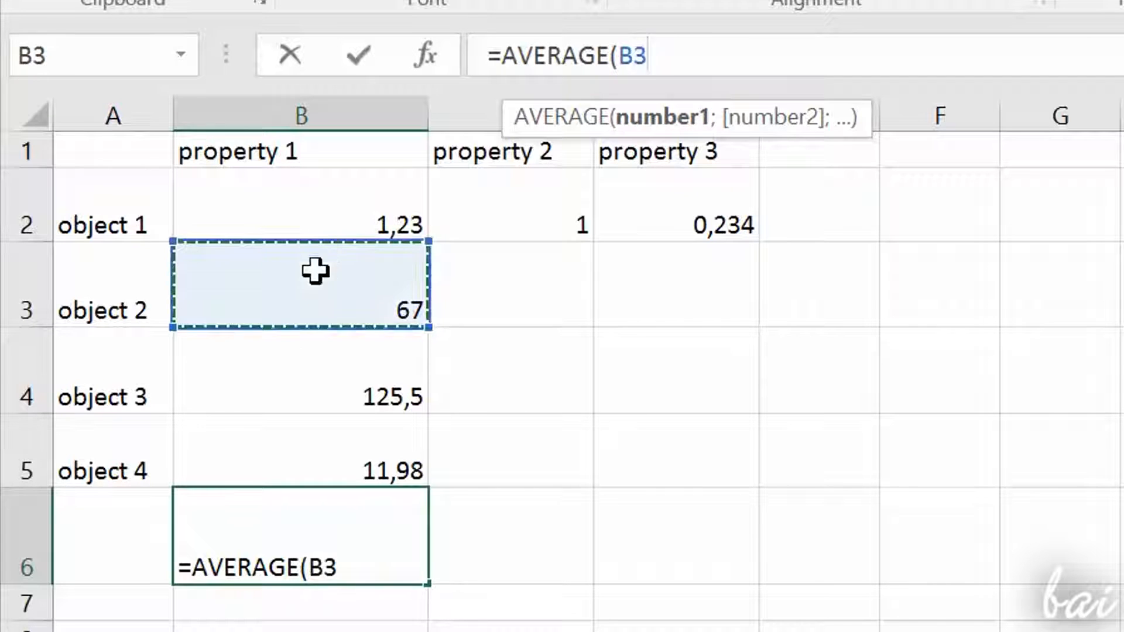
pyautogui.click(335, 389)
pyautogui.click(357, 444)
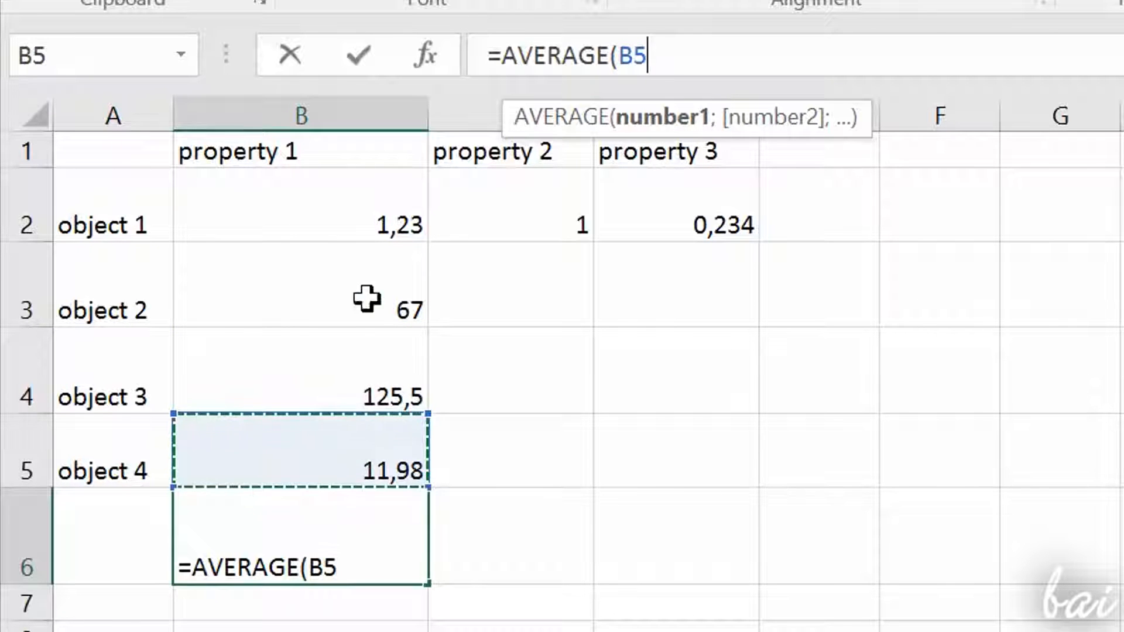
pyautogui.click(355, 232)
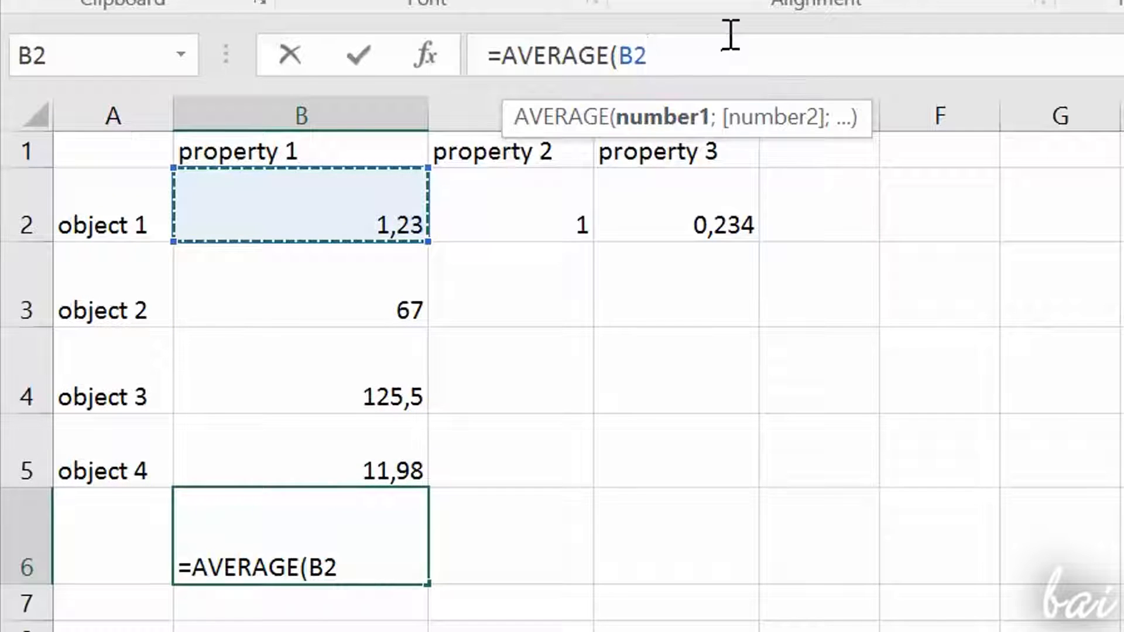
# Step: Add B3 and the range B4:B5 as the remaining AVERAGE arguments and complete the formula
pyautogui.write(';')
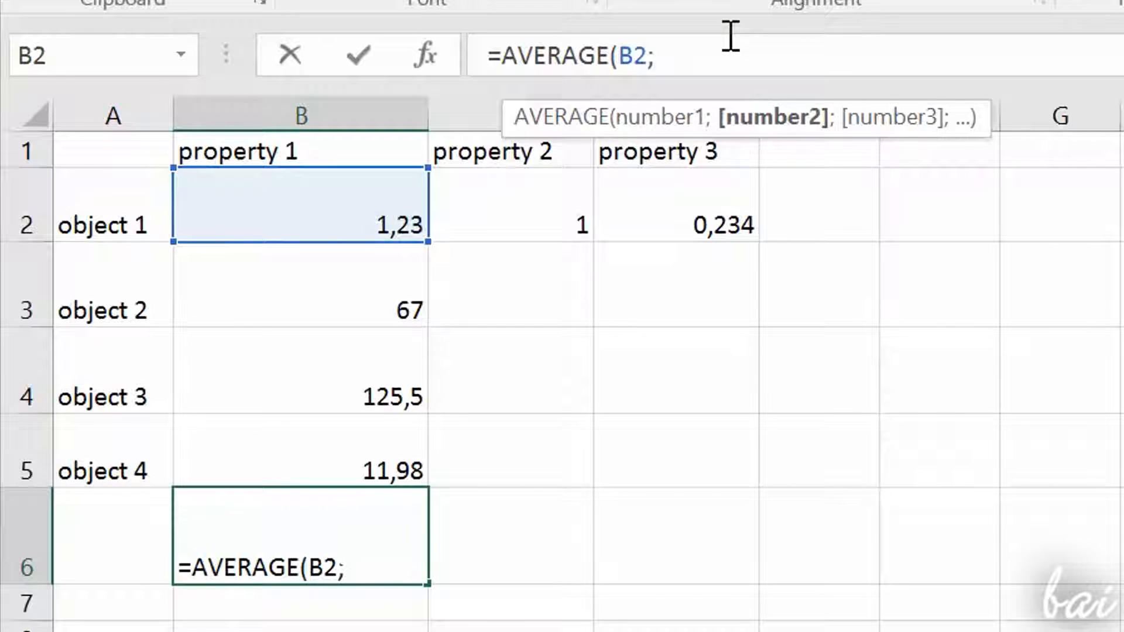
pyautogui.click(368, 283)
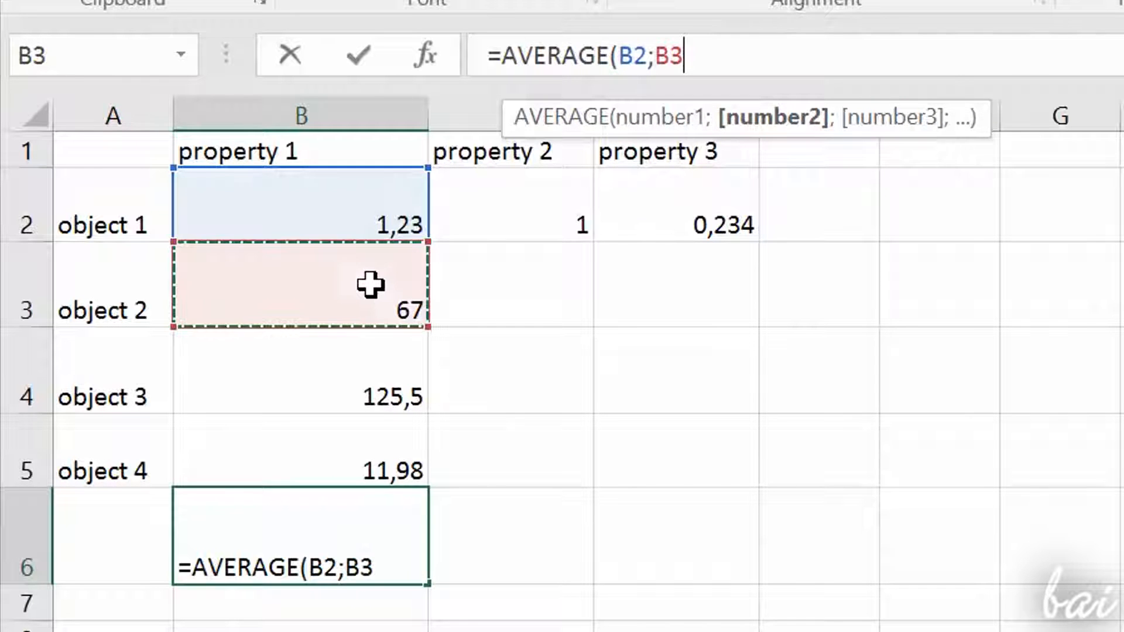
pyautogui.click(384, 383)
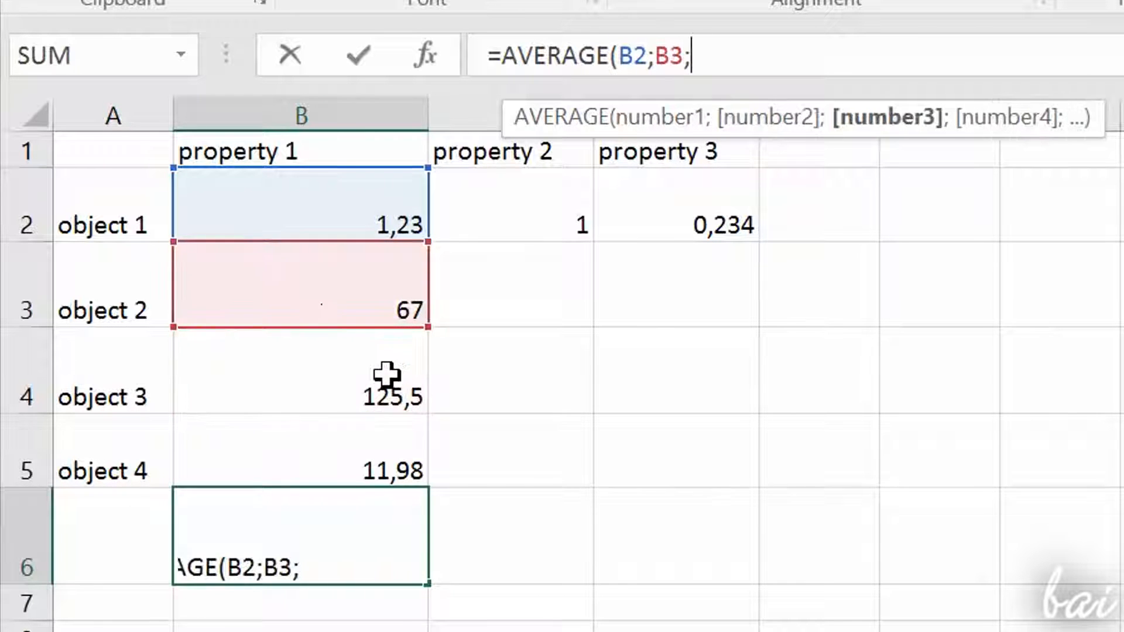
pyautogui.click(383, 368)
pyautogui.moveTo(384, 368); pyautogui.dragTo(392, 431)
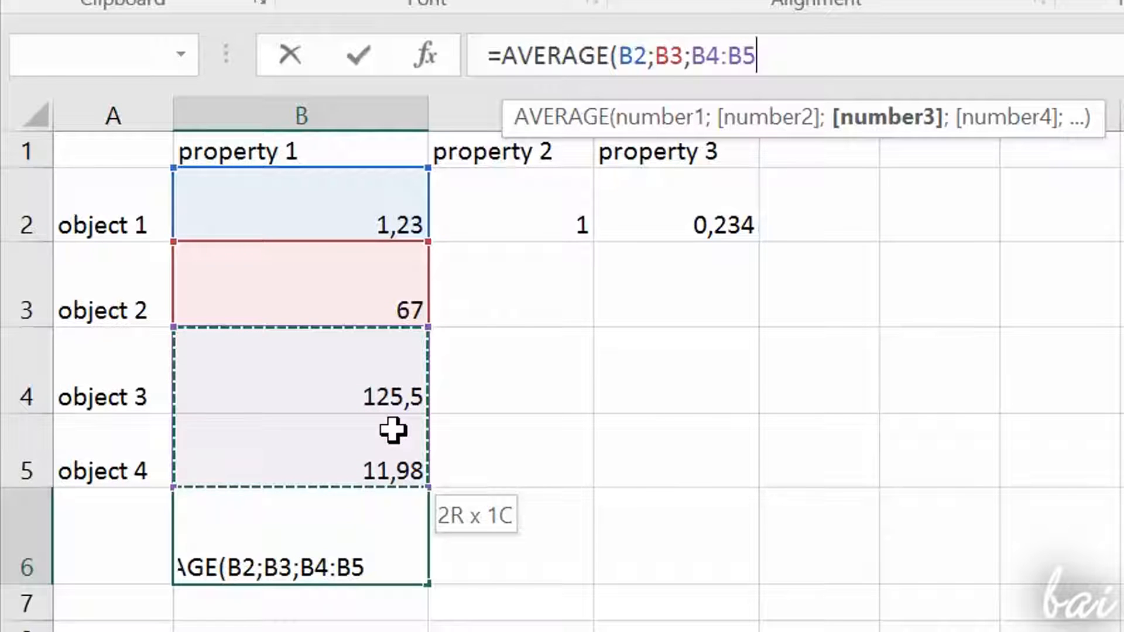
pyautogui.moveTo(392, 431)
pyautogui.mouseDown()
pyautogui.moveTo(389, 492)
pyautogui.moveTo(402, 522)
pyautogui.moveTo(396, 444)
pyautogui.mouseUp()
pyautogui.write(')')
pyautogui.press('Return')
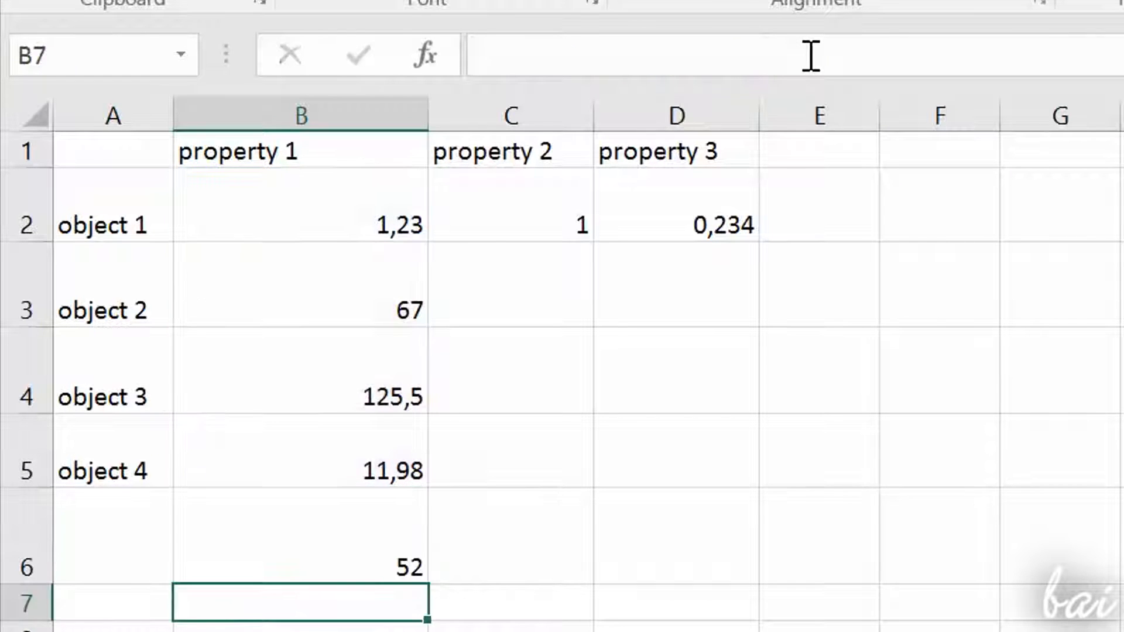
# Step: Examine the Logical and Text categories of the function library
pyautogui.click(296, 549)
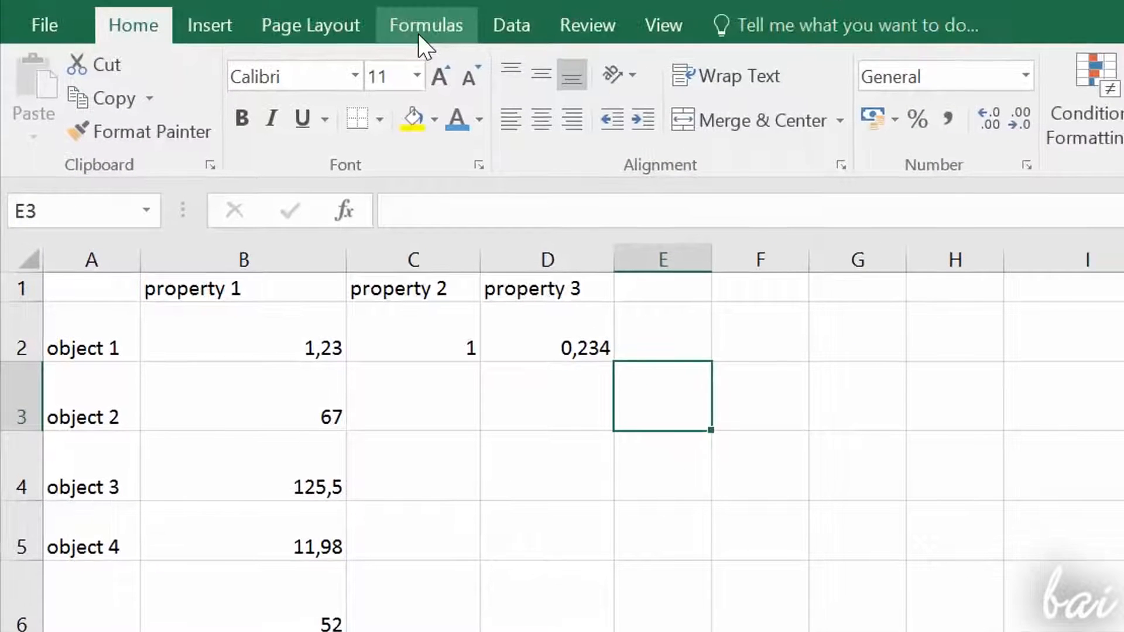
pyautogui.click(418, 33)
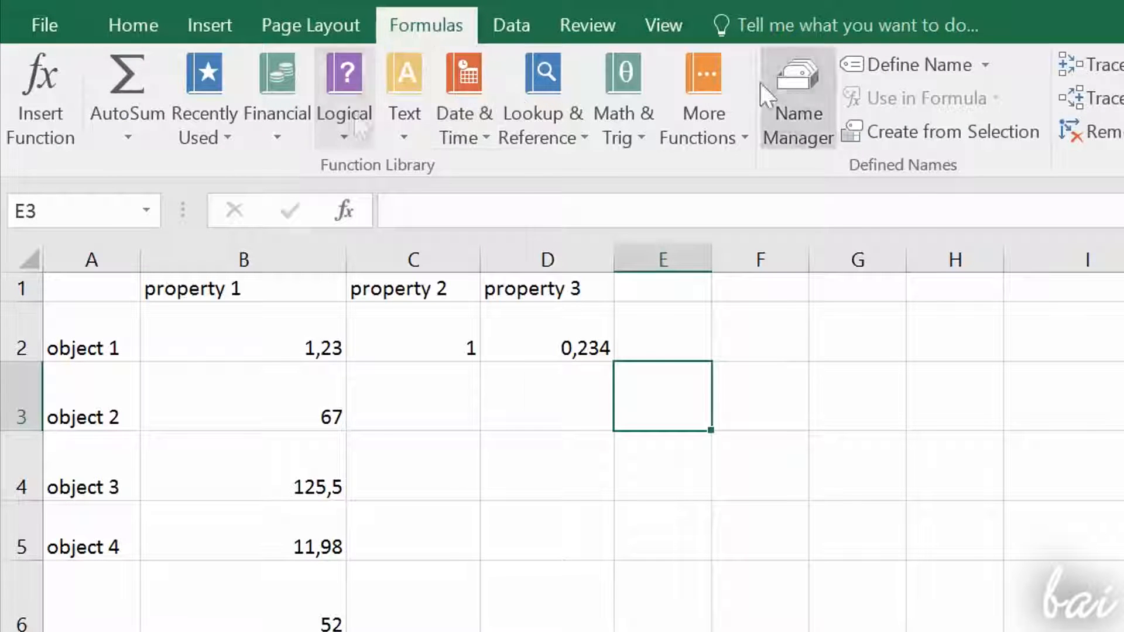
pyautogui.click(346, 112)
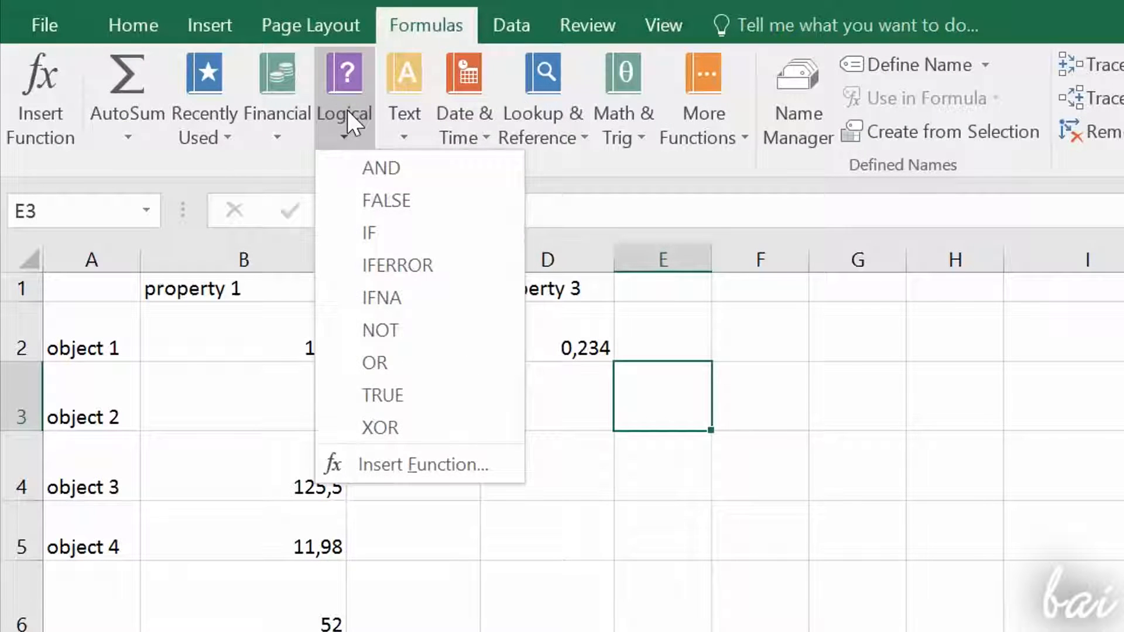
pyautogui.click(404, 122)
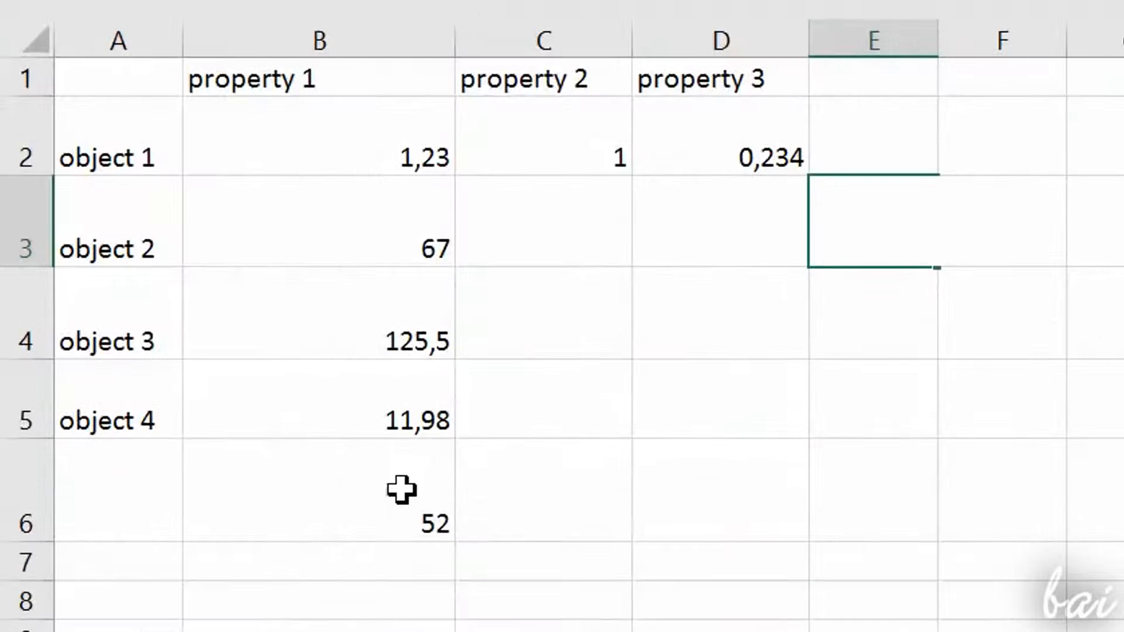
# Step: Add the comment "This is the total average!" to cell B6 and display it on the sheet
pyautogui.click(401, 485)
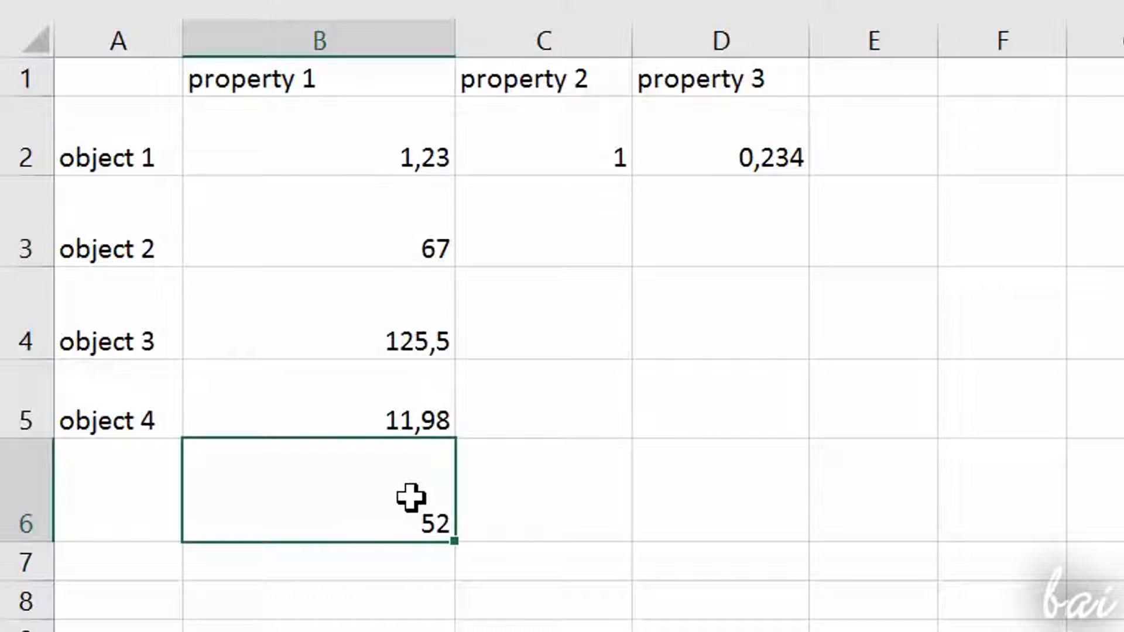
pyautogui.rightClick(412, 498)
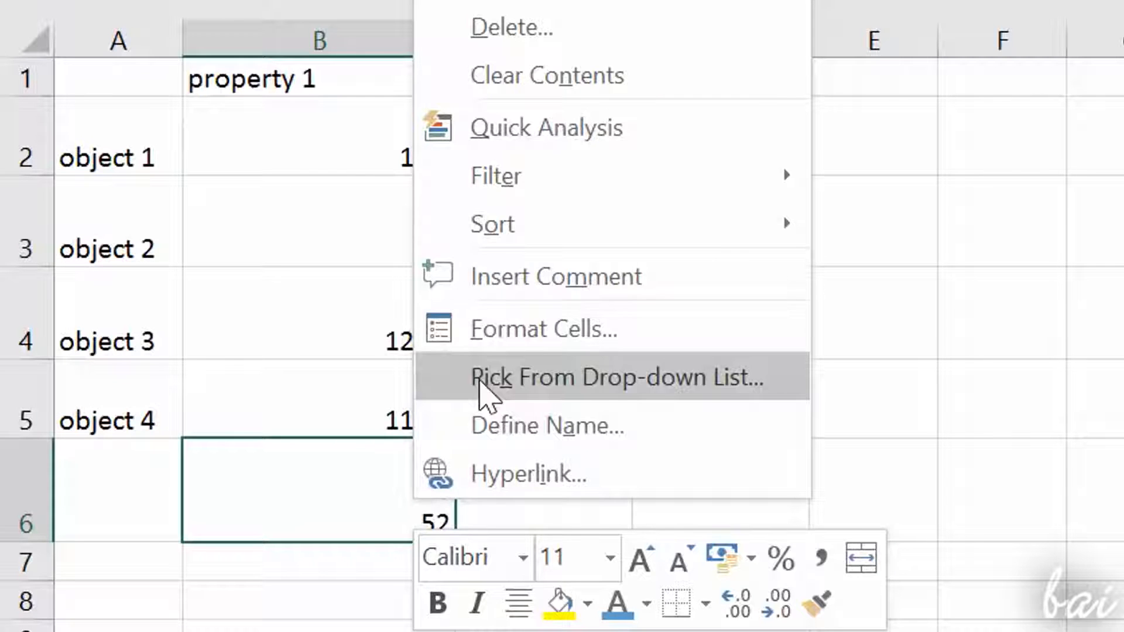
pyautogui.click(507, 280)
pyautogui.write('This is the total average!')
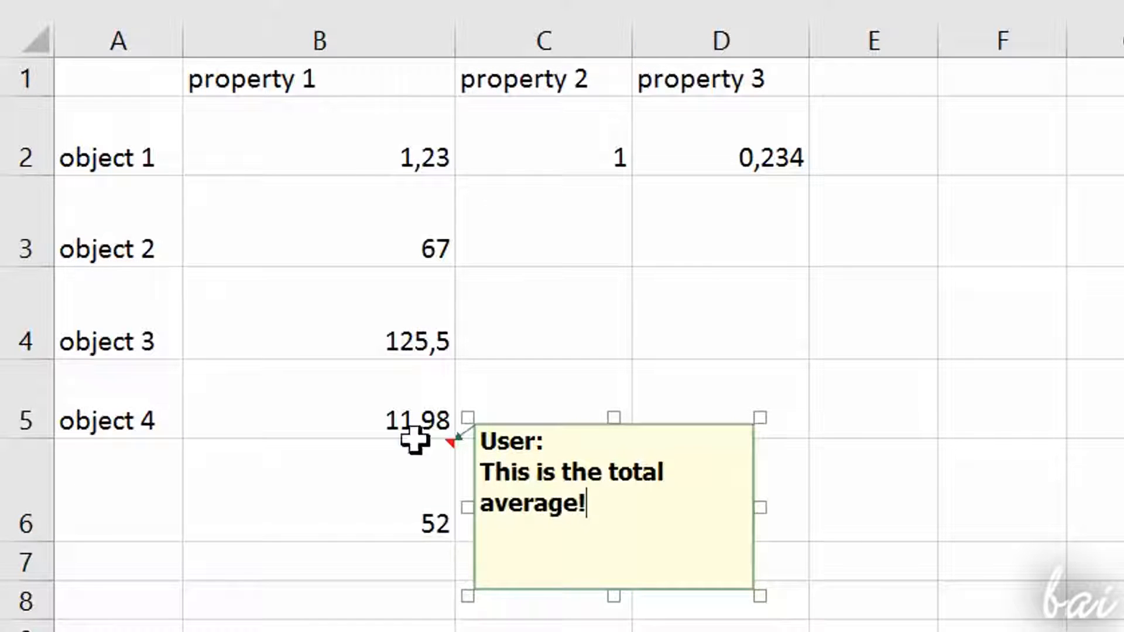
pyautogui.click(402, 602)
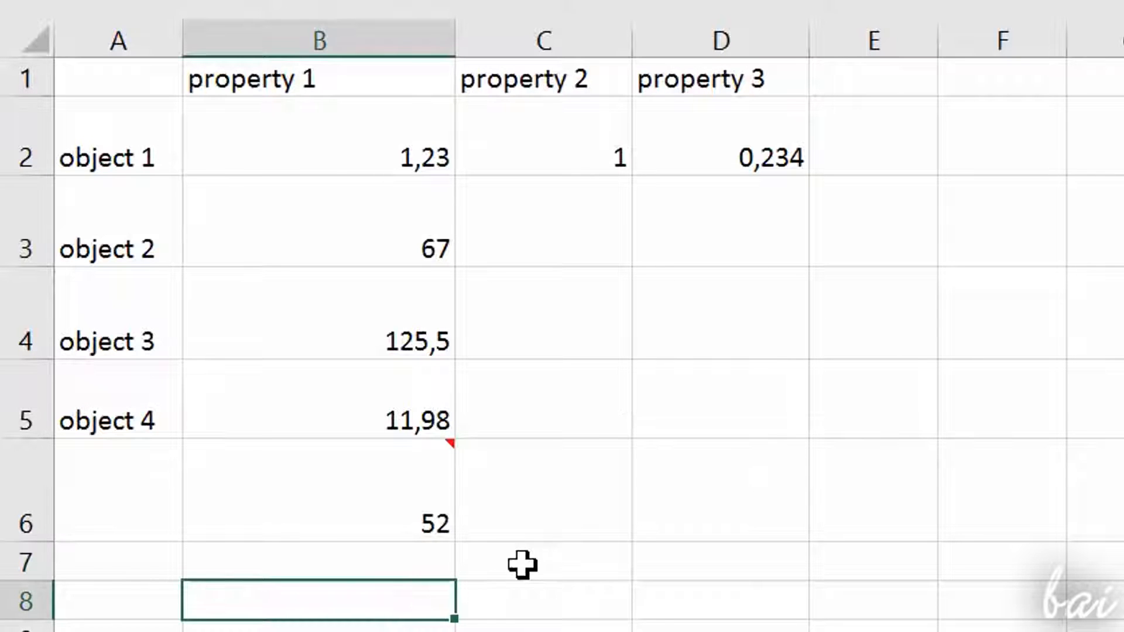
pyautogui.moveTo(404, 482)
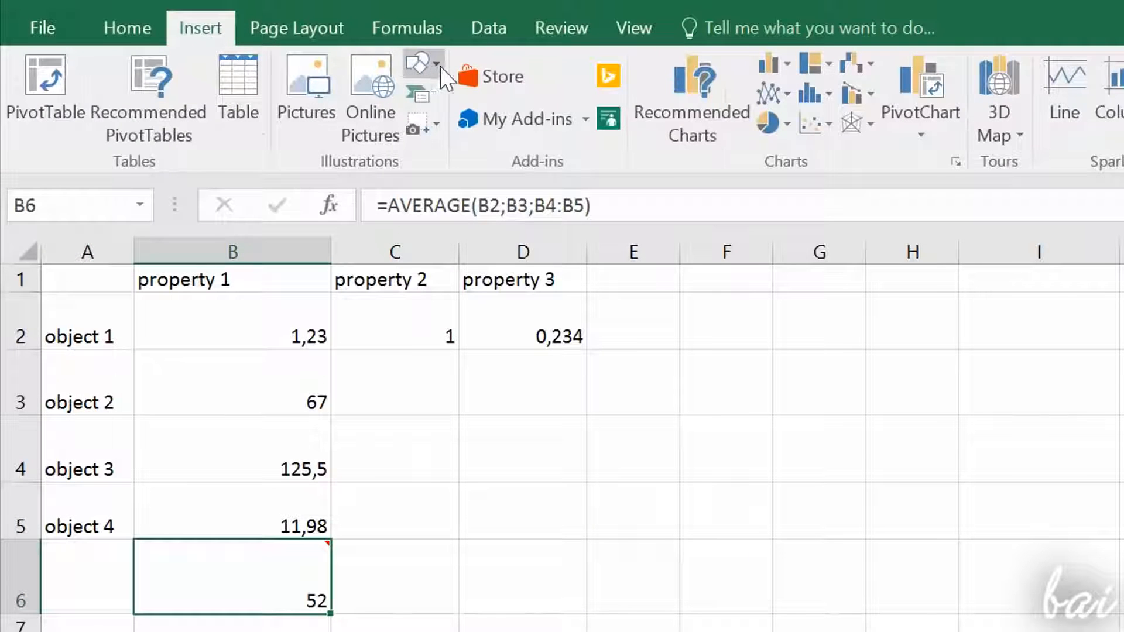
# Step: Draw a straight arrow from cell D4 to just beside the average in B6, and deselect it
pyautogui.click(434, 65)
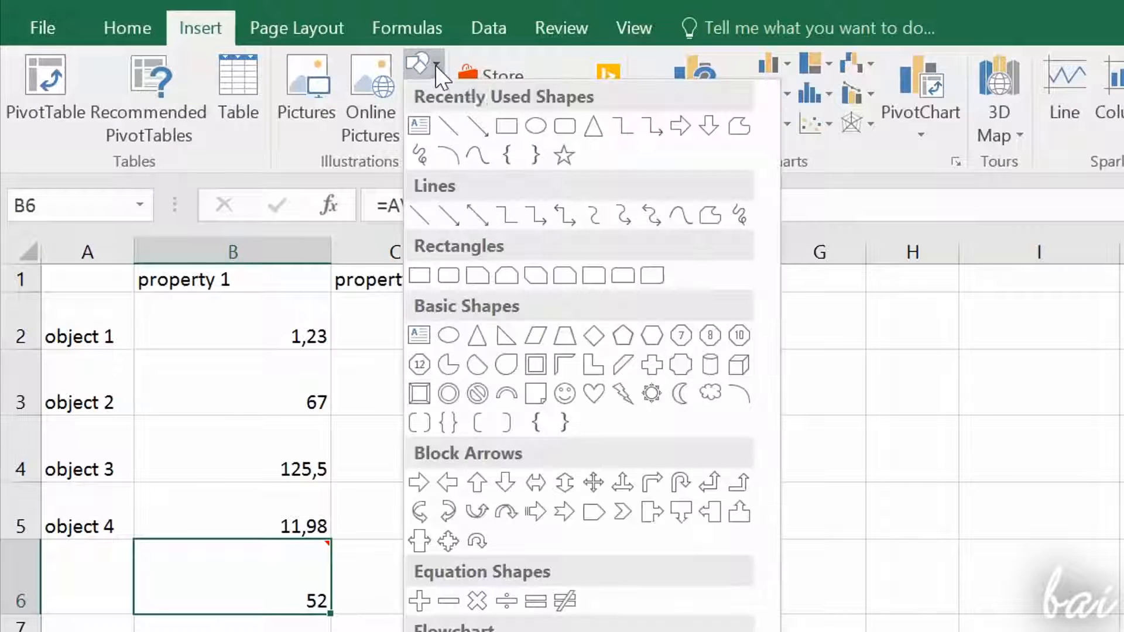
pyautogui.click(544, 114)
pyautogui.moveTo(518, 461); pyautogui.dragTo(354, 555)
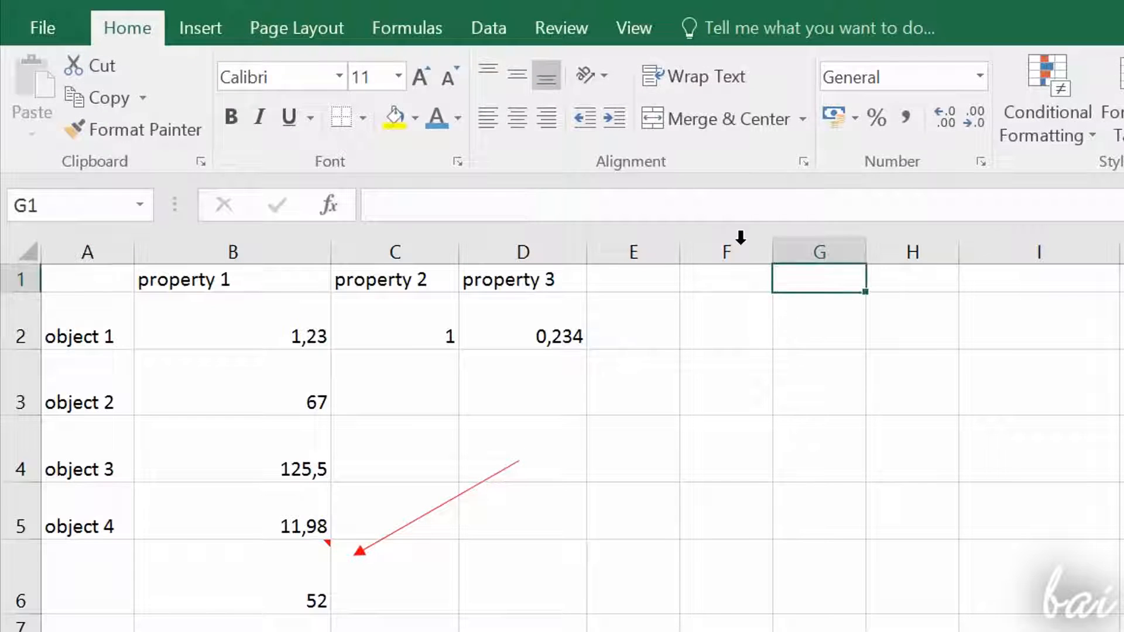
pyautogui.click(818, 328)
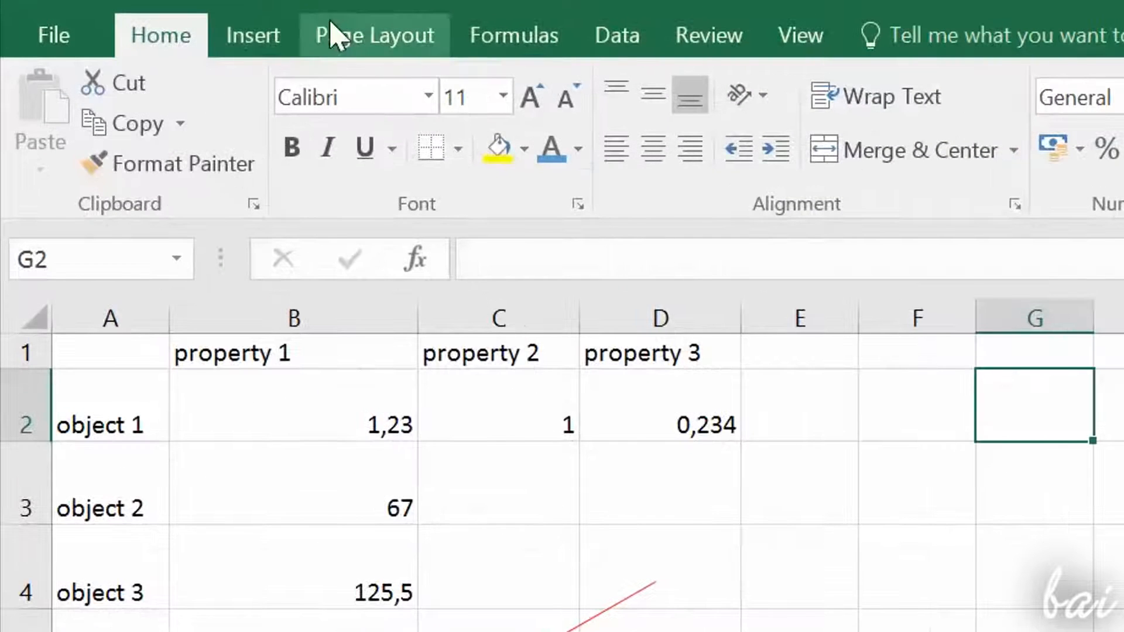
# Step: View the options for inserting objects and importing data from the web, then close the web query without importing
pyautogui.click(268, 34)
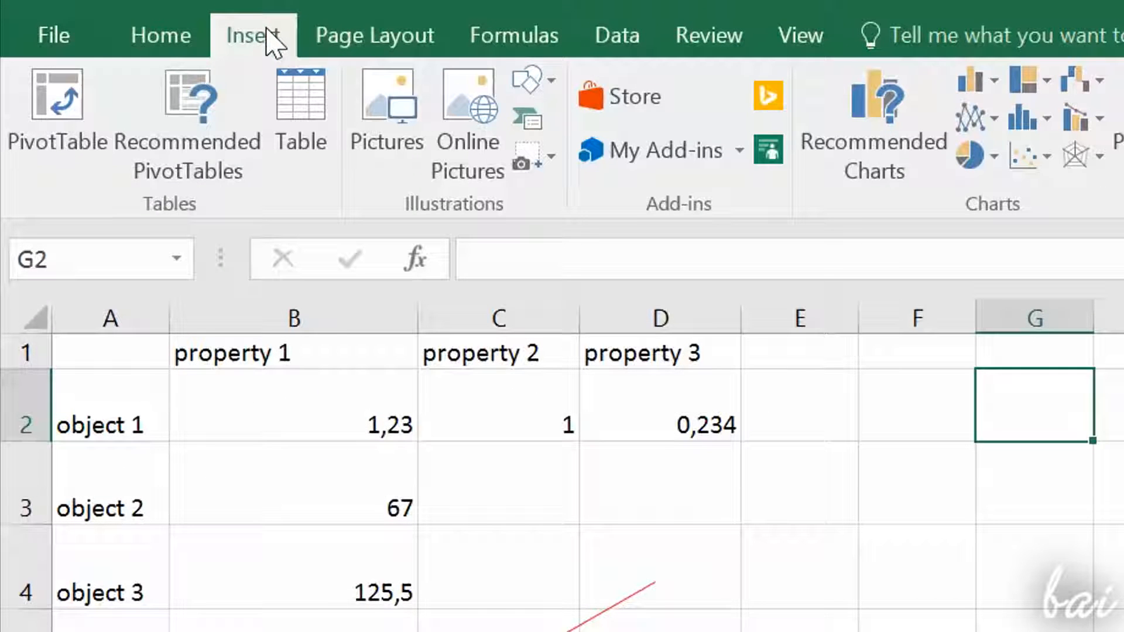
pyautogui.click(623, 36)
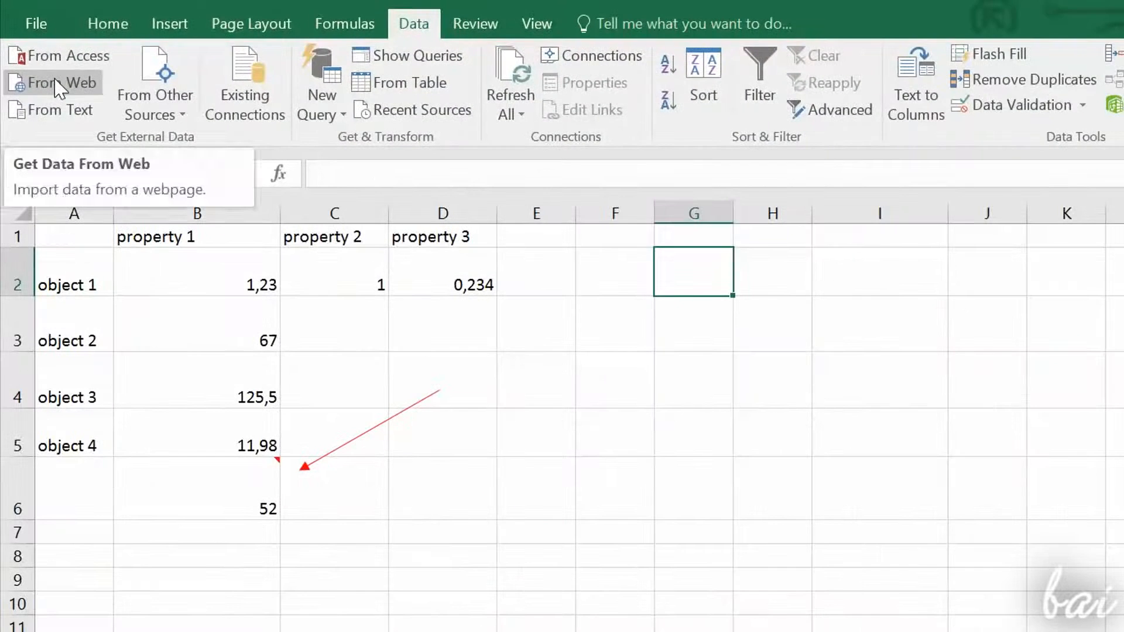
pyautogui.click(73, 123)
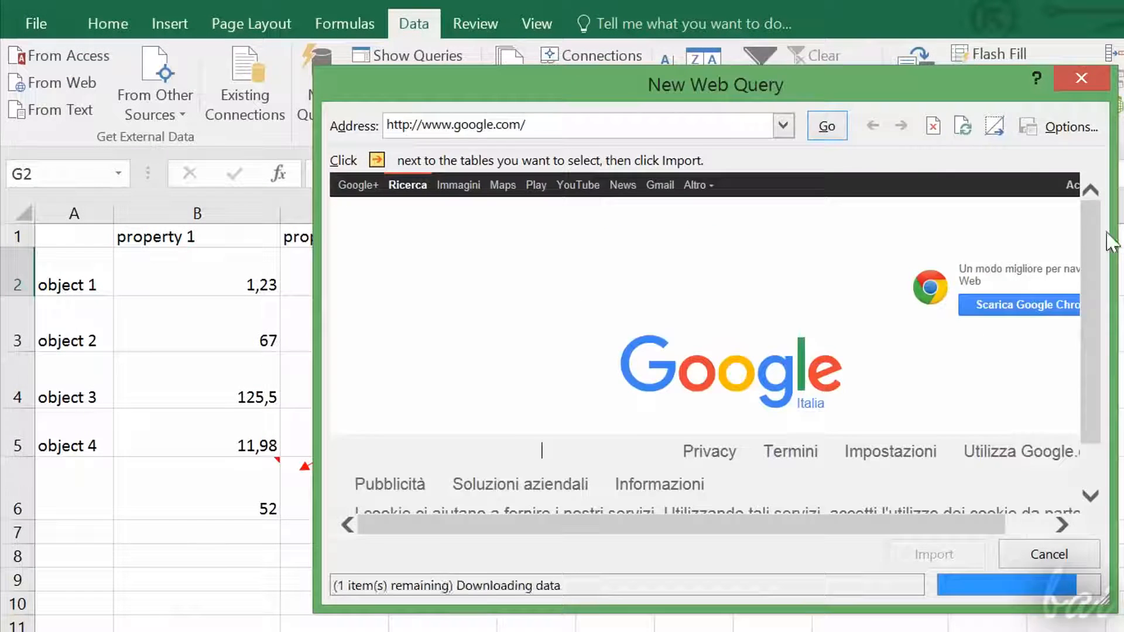
pyautogui.click(1081, 78)
# Step: Start a text import and open the file Data.csv from the Desktop
pyautogui.click(64, 111)
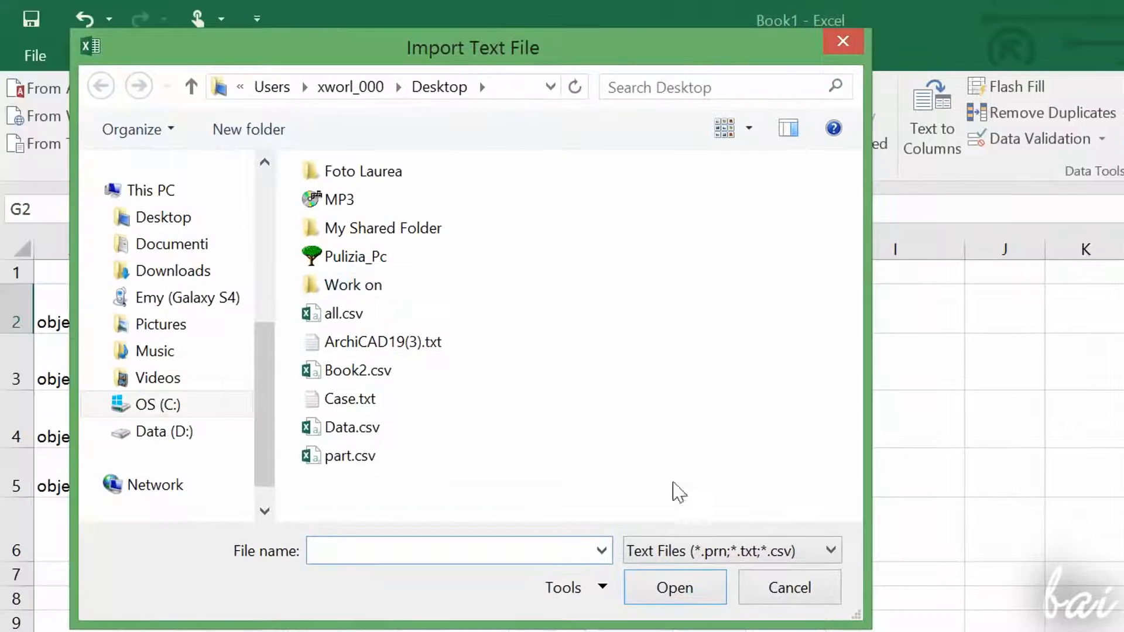
pyautogui.click(713, 550)
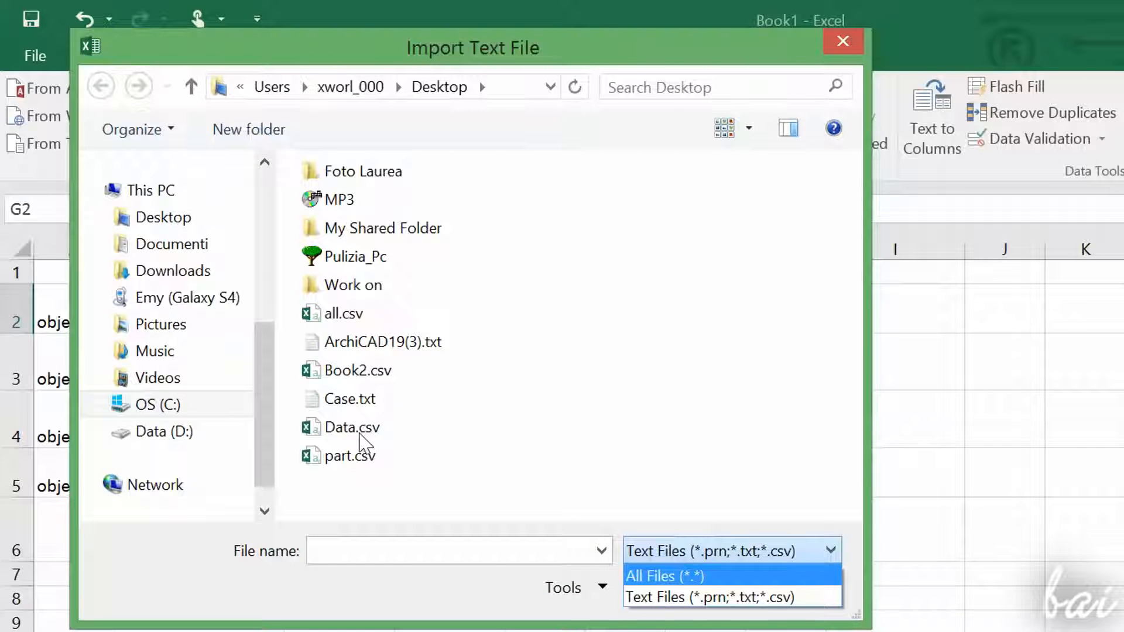
pyautogui.click(358, 432)
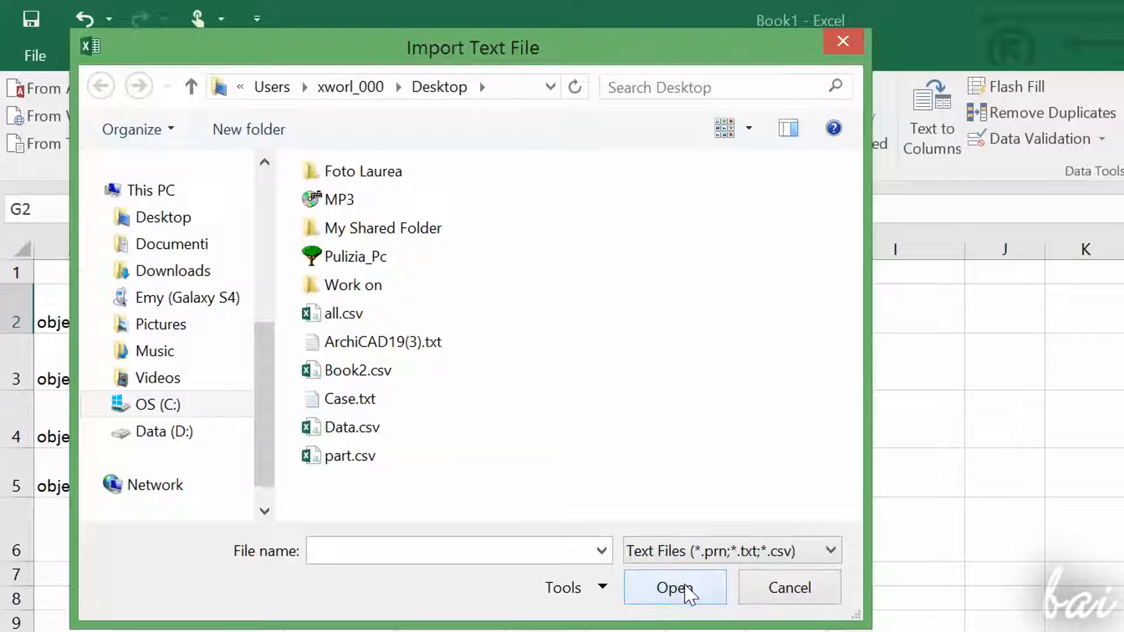
pyautogui.click(394, 432)
pyautogui.click(675, 588)
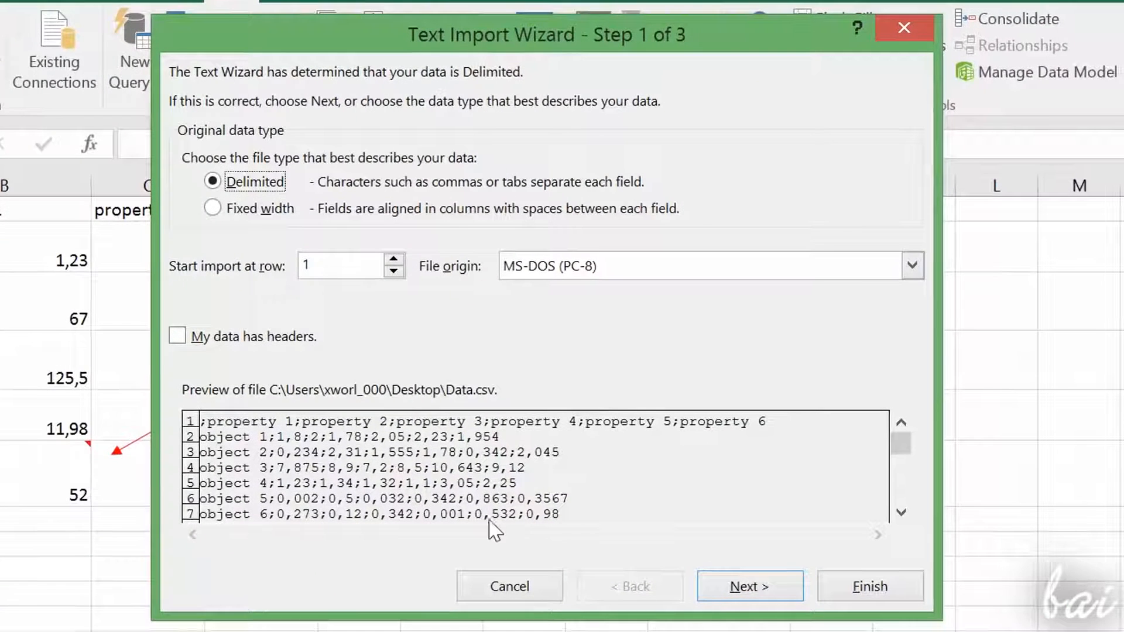
# Step: Keep the data type as delimited and set Tab and Semicolon as delimiters, leaving Comma and Space off
pyautogui.click(749, 599)
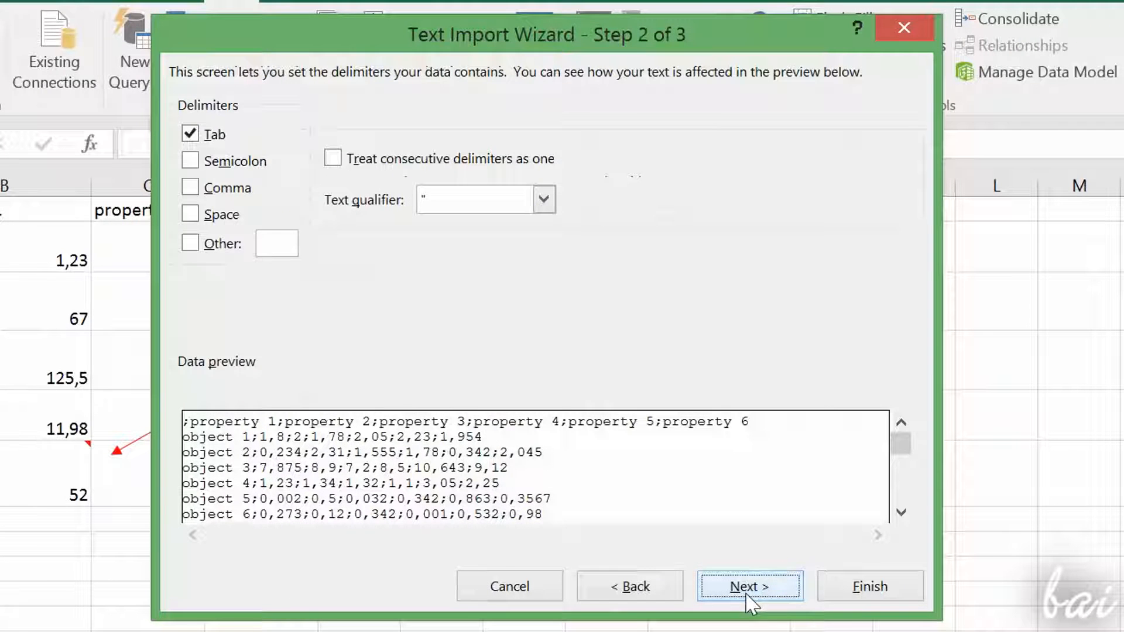
pyautogui.click(190, 161)
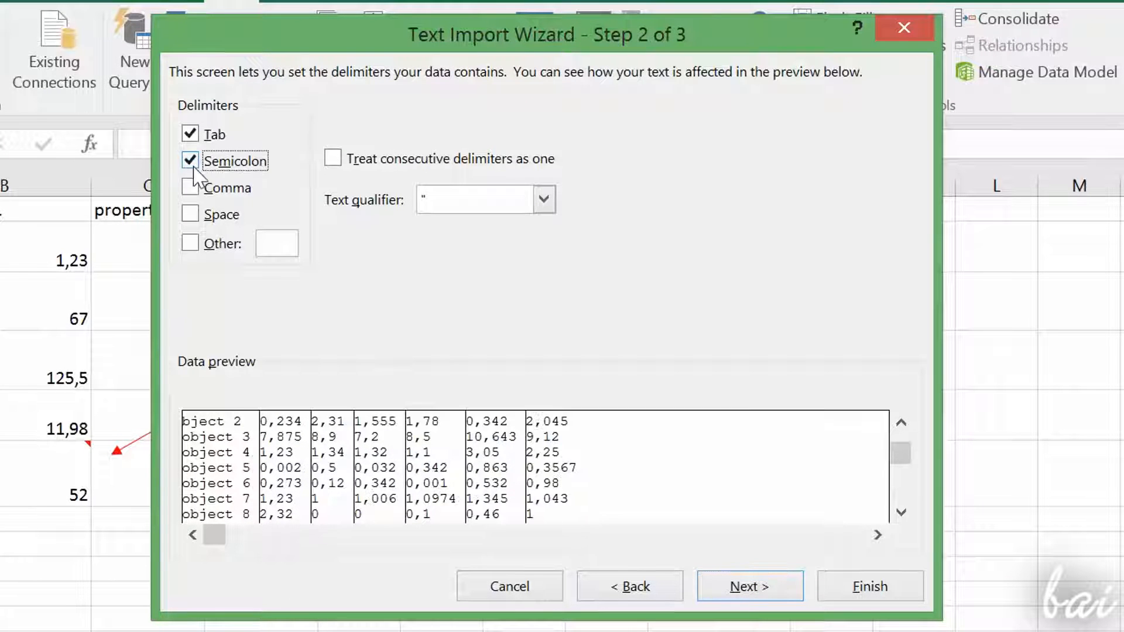
pyautogui.click(190, 187)
pyautogui.click(193, 188)
pyautogui.click(196, 214)
pyautogui.click(197, 214)
pyautogui.moveTo(901, 453); pyautogui.dragTo(908, 424)
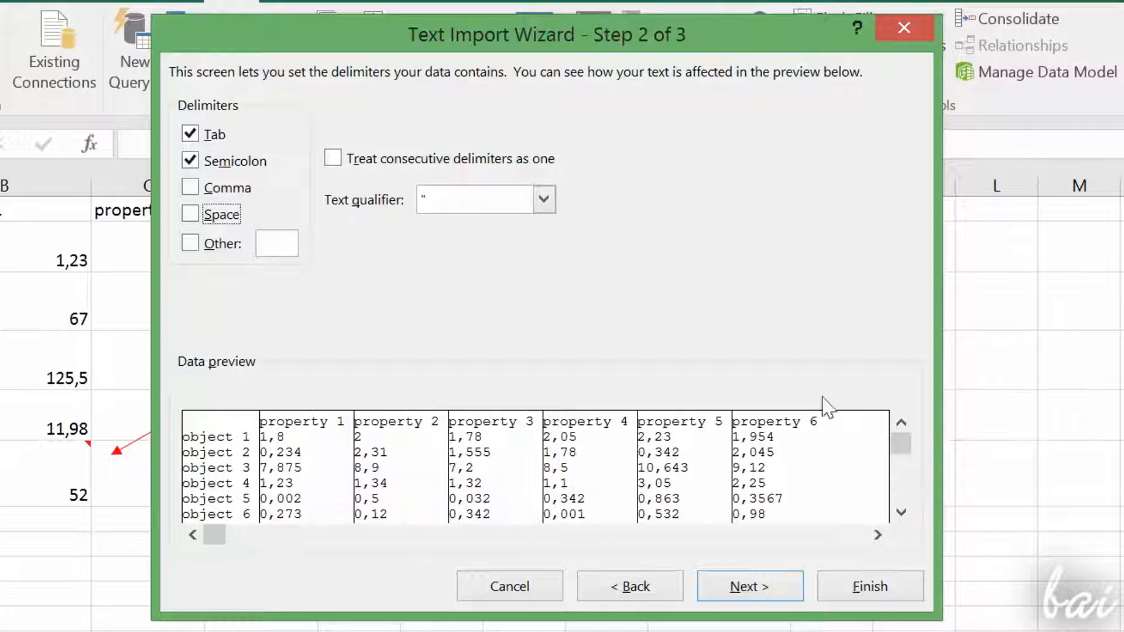
# Step: Keep the column data format as General, finish the wizard and place the imported data at H2 of the existing worksheet
pyautogui.click(743, 582)
pyautogui.click(214, 158)
pyautogui.click(215, 187)
pyautogui.click(217, 131)
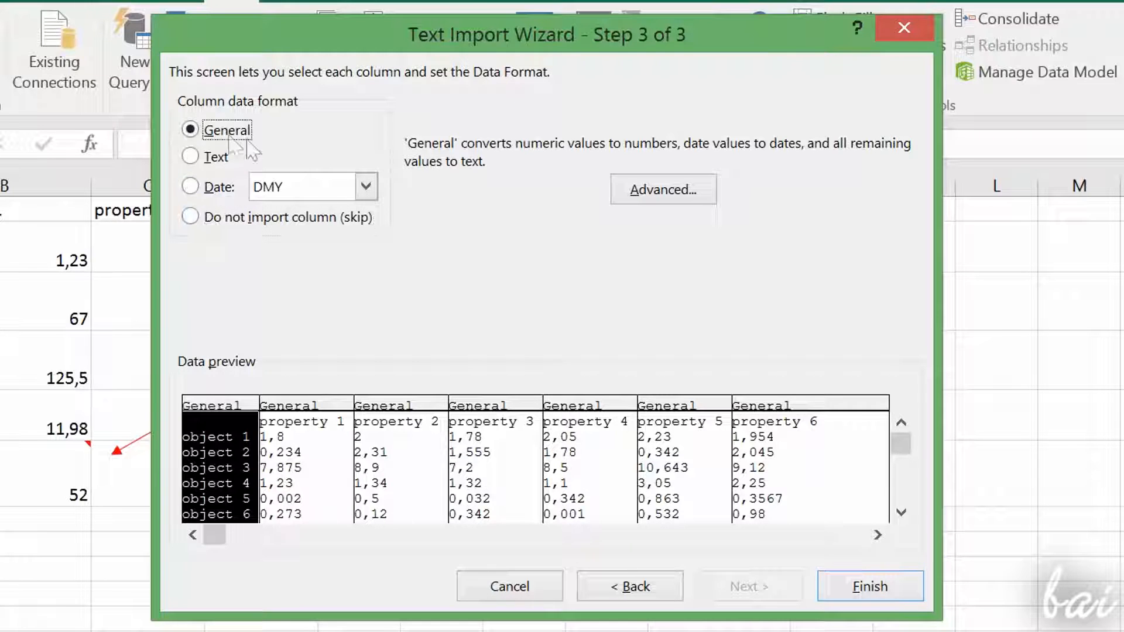
pyautogui.click(889, 590)
pyautogui.click(613, 245)
pyautogui.click(667, 251)
pyautogui.click(541, 250)
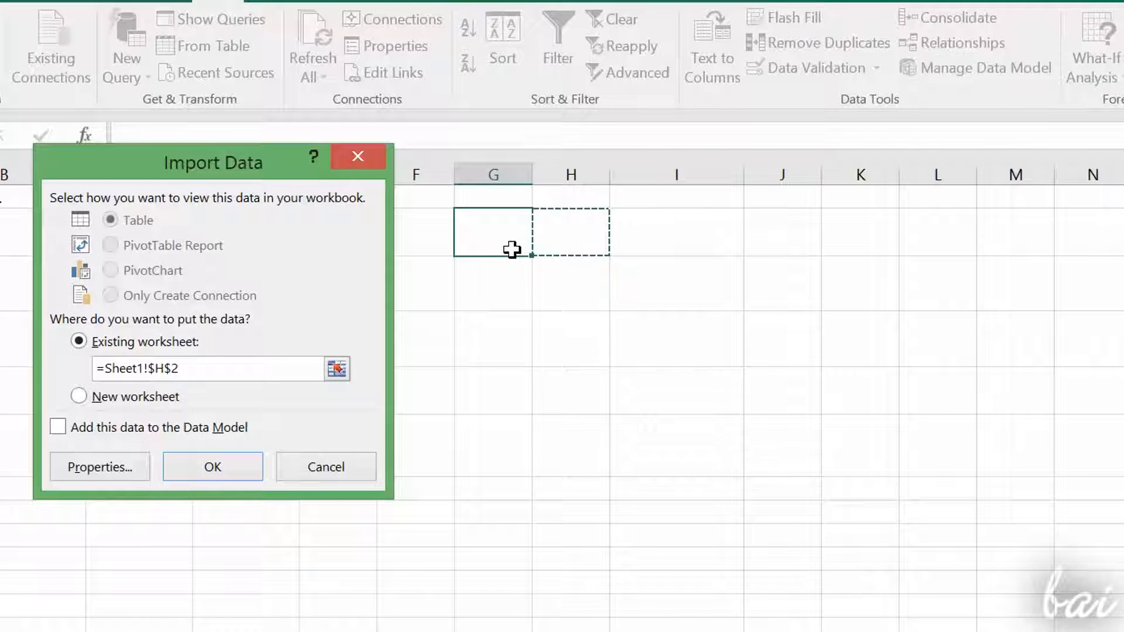
pyautogui.click(237, 467)
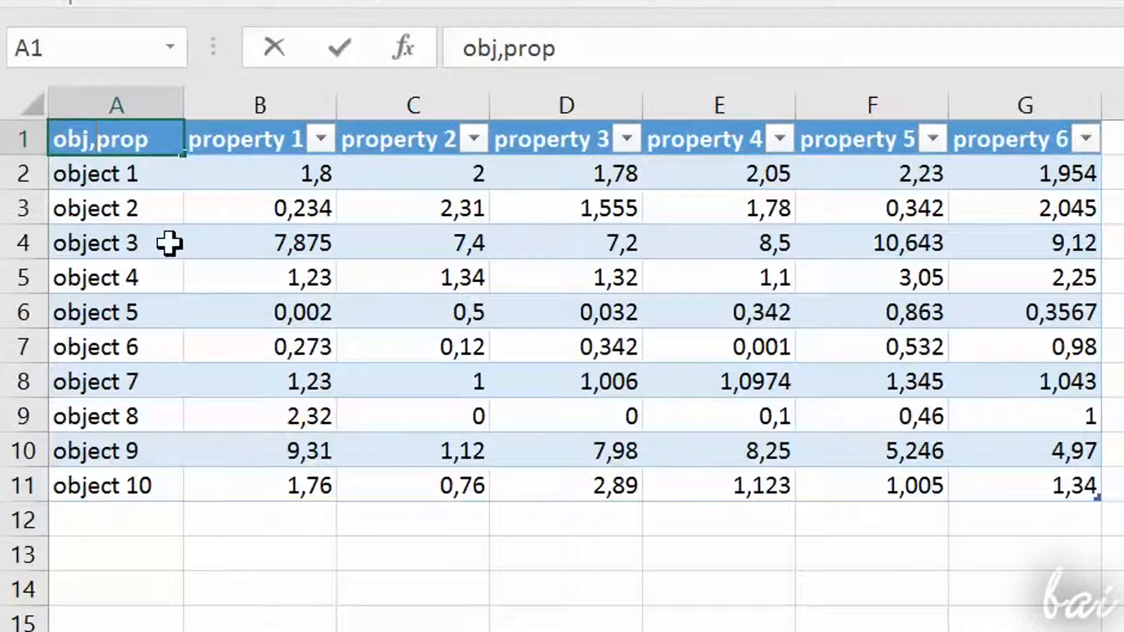
# Step: Insert a backslash into the table header in A1 so it reads "obj\prop"
pyautogui.press('Delete')
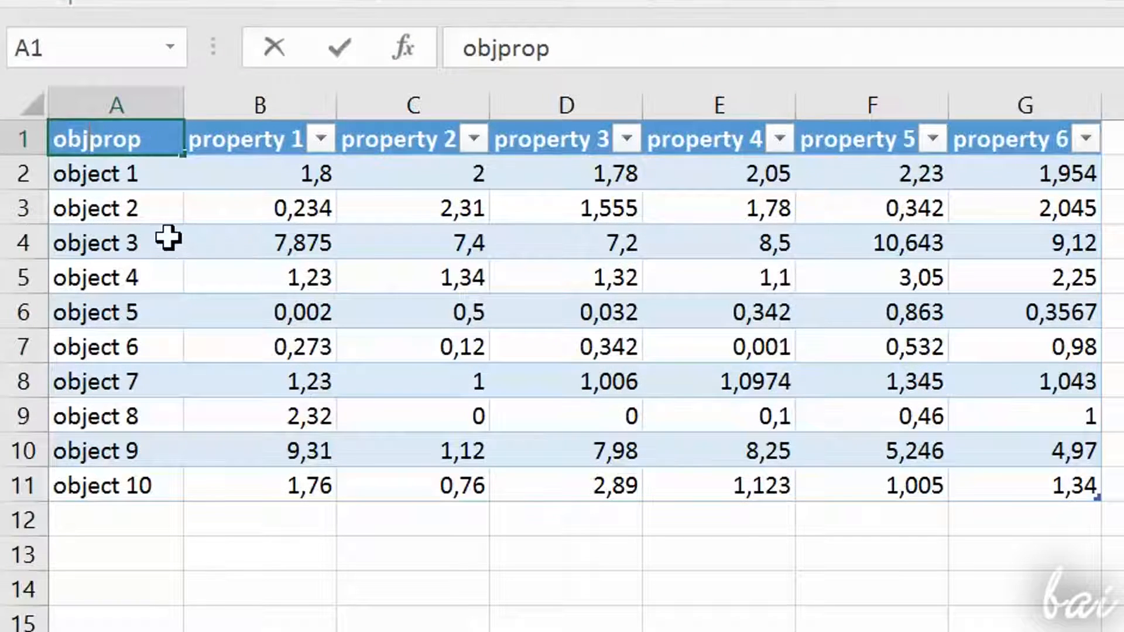
pyautogui.write('\\')
pyautogui.click(275, 240)
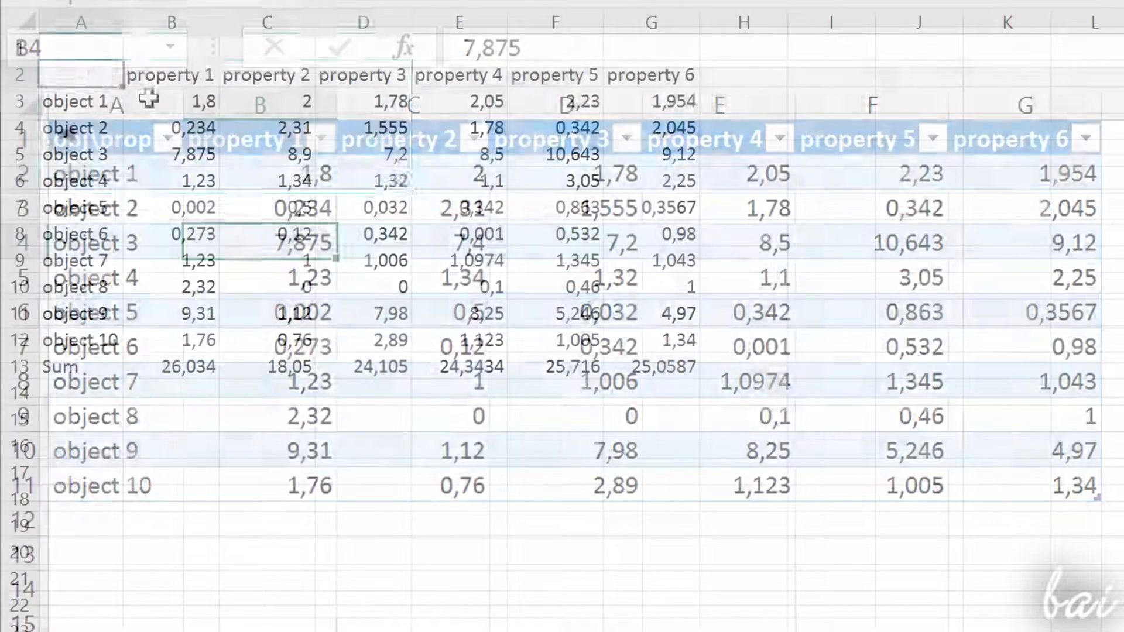
# Step: Select A2:G13 and examine the formatting, sparkline and totals suggestions of Quick Analysis
pyautogui.moveTo(81, 75); pyautogui.dragTo(678, 367)
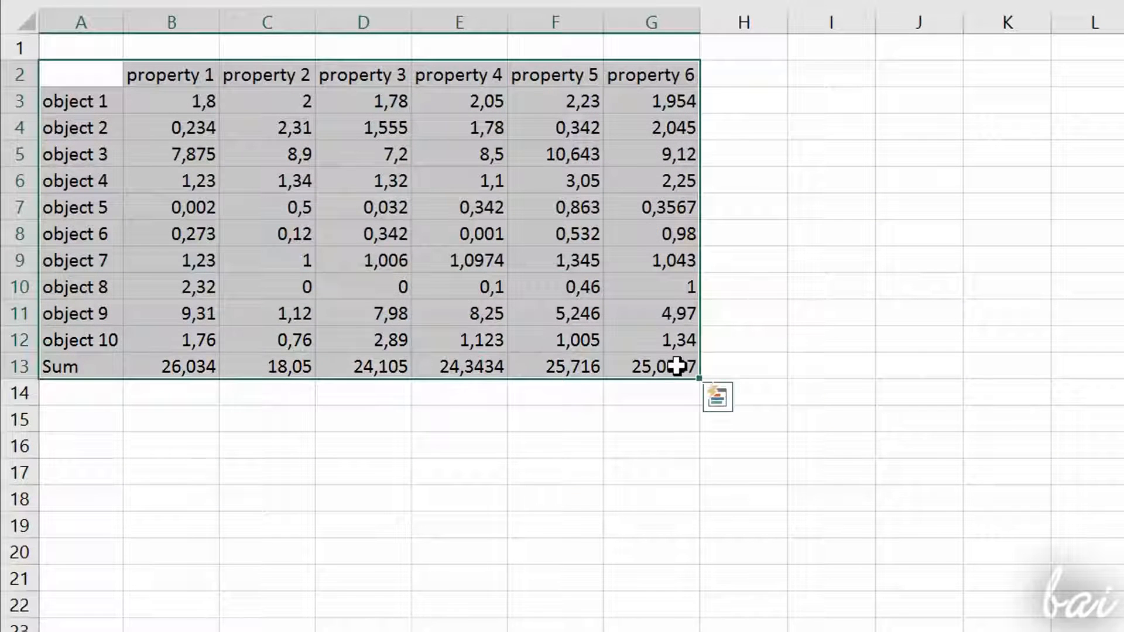
pyautogui.click(718, 400)
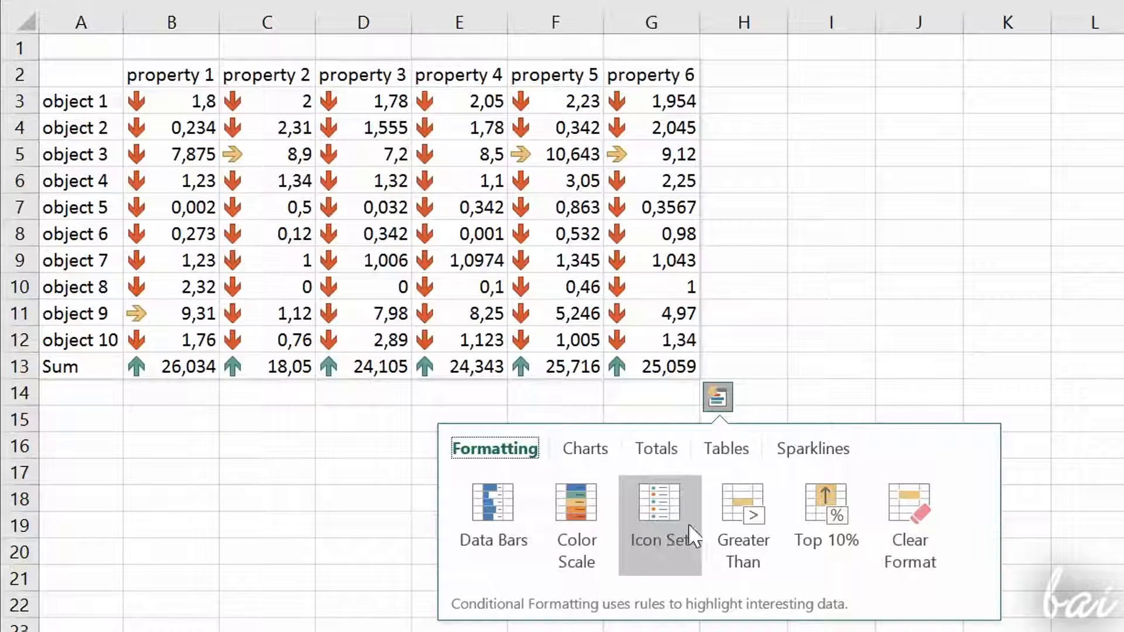
pyautogui.click(829, 448)
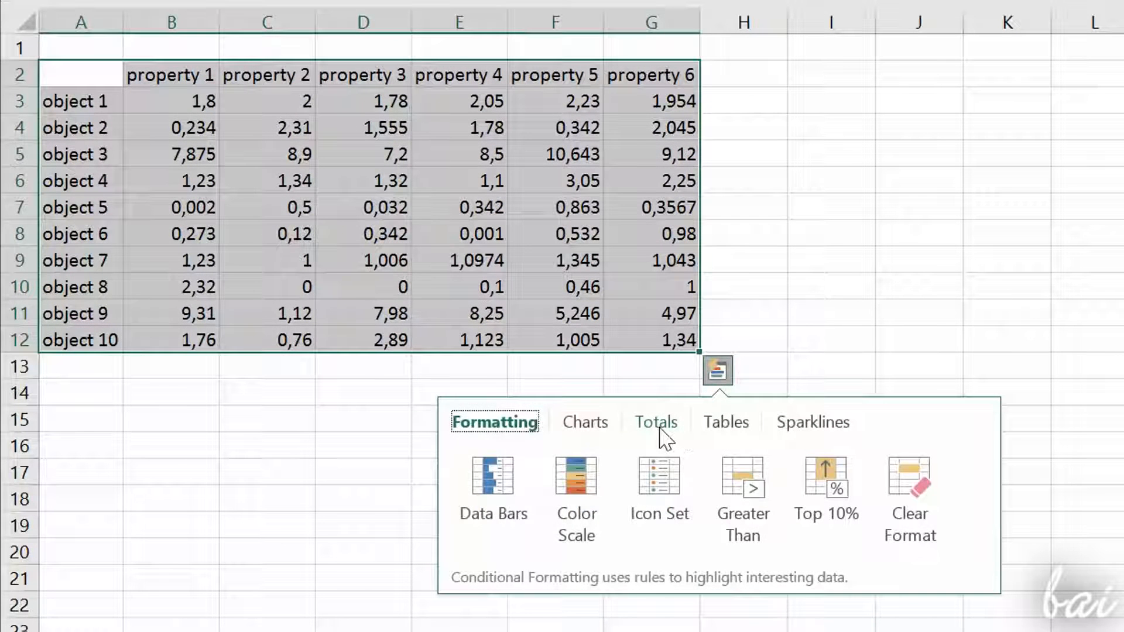
pyautogui.click(658, 430)
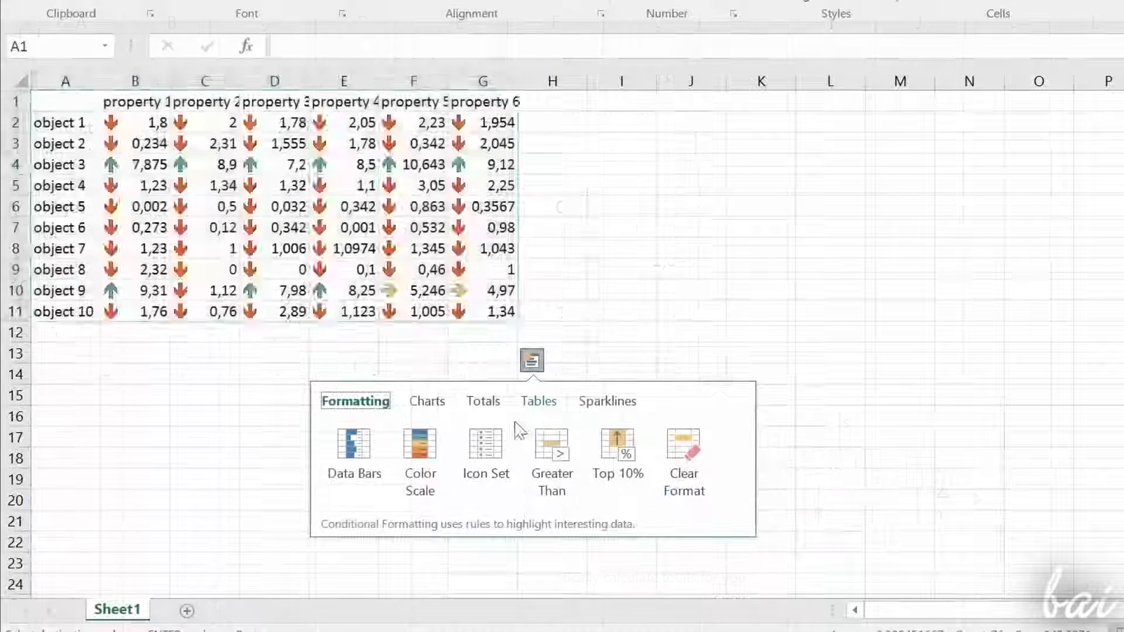
# Step: Convert the range A1:G11 into a table using Quick Analysis
pyautogui.click(539, 403)
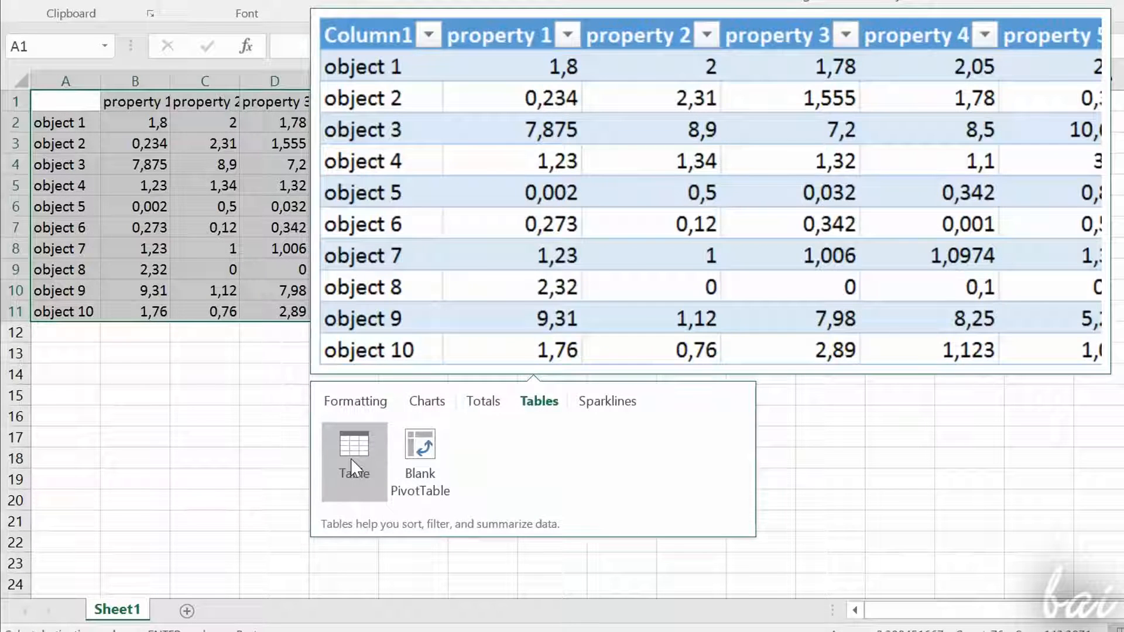
pyautogui.click(353, 462)
pyautogui.click(270, 147)
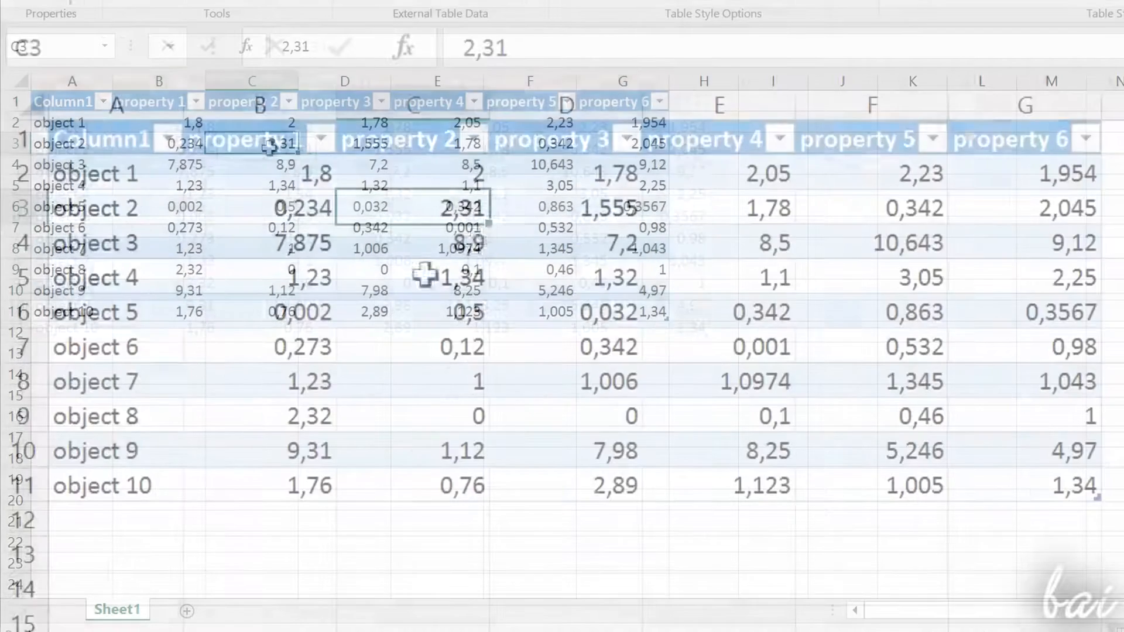
# Step: Set the property 2 value of object 3 in cell C4 to 7,4
pyautogui.click(273, 165)
pyautogui.rightClick(301, 168)
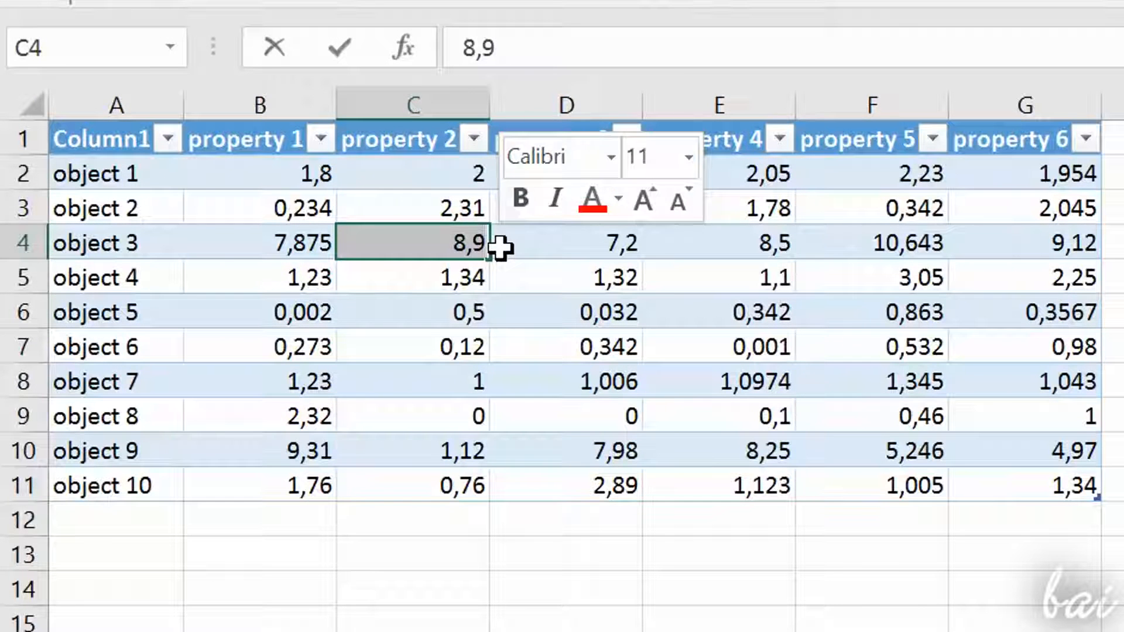
pyautogui.write('7,4')
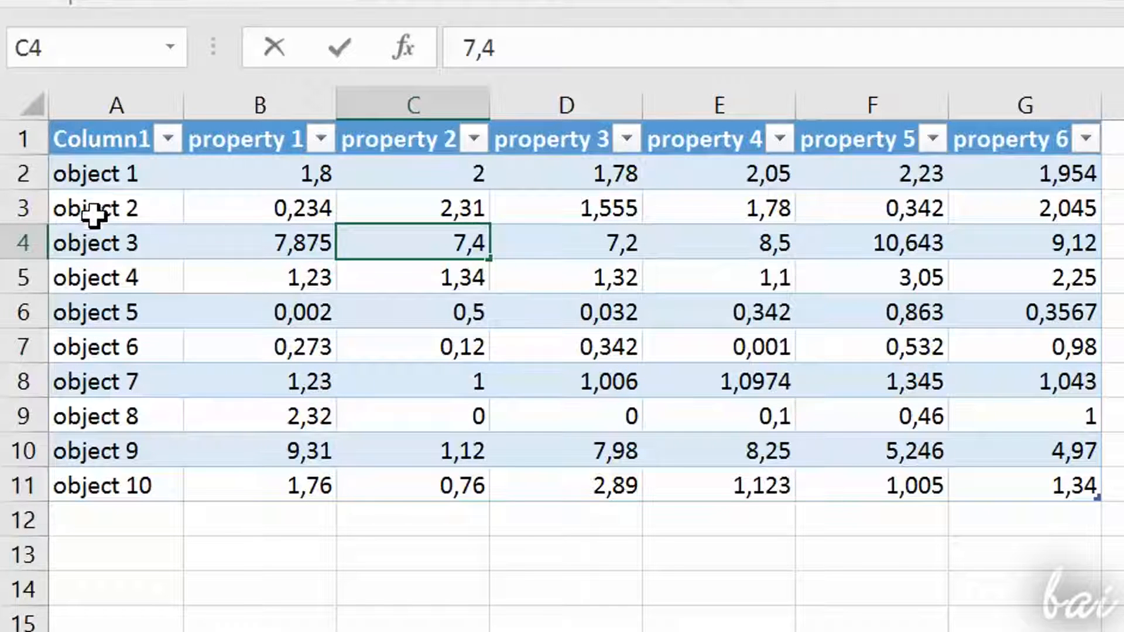
# Step: Rename the Column1 header in A1 as "obj\prop"
pyautogui.click(130, 141)
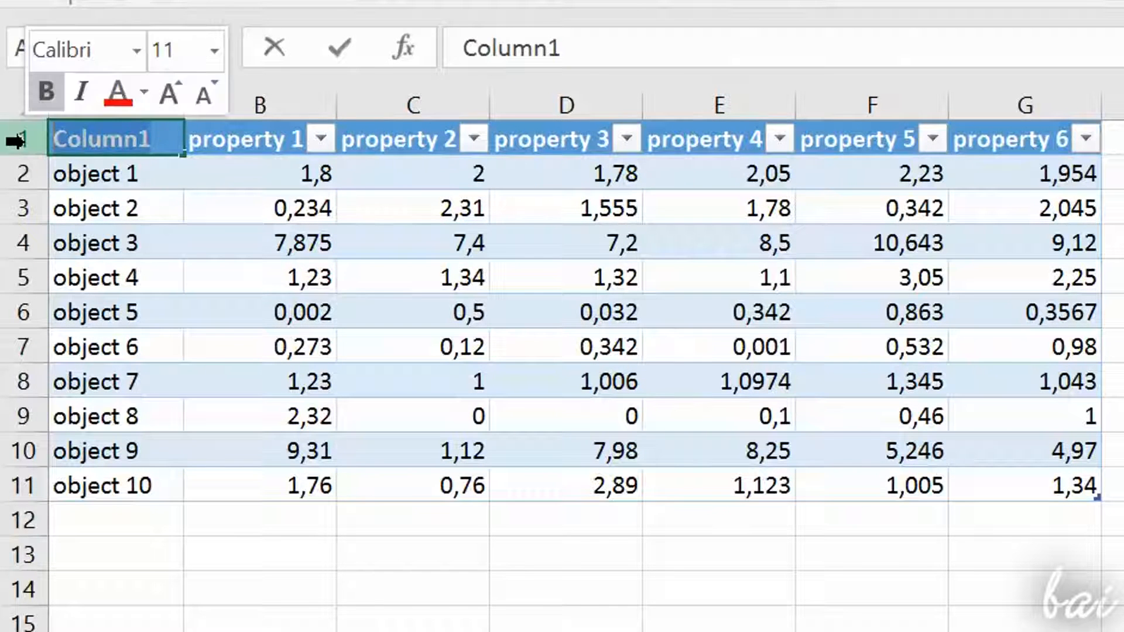
pyautogui.write('o')
pyautogui.write('bj\\prop')
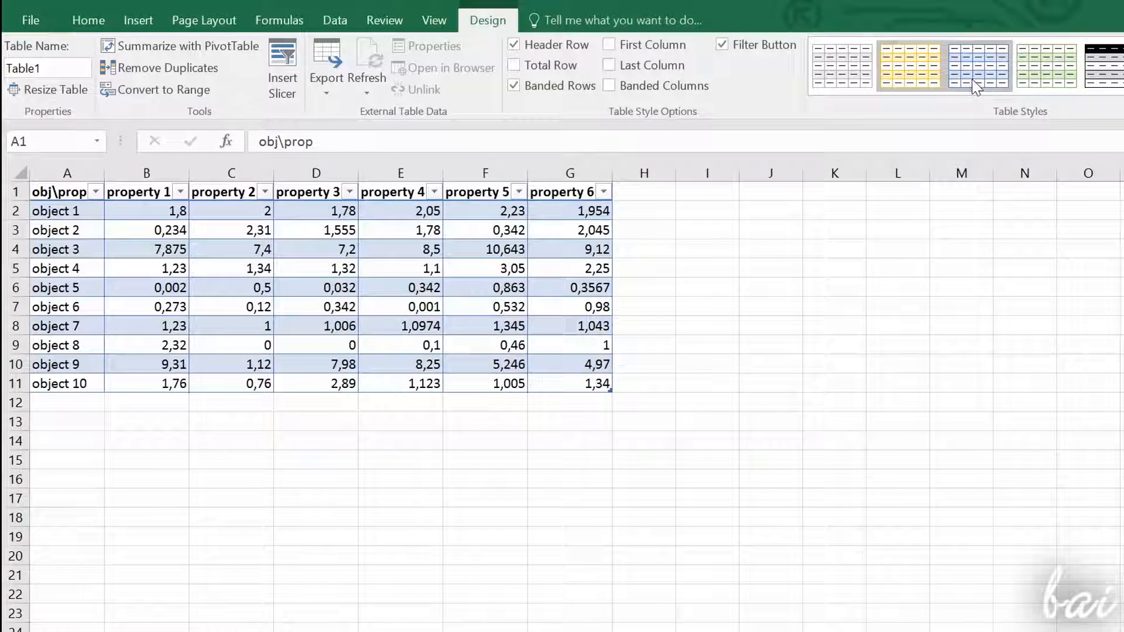
# Step: Apply the green banded table style and try out the First Column and Last Column style options
pyautogui.click(346, 248)
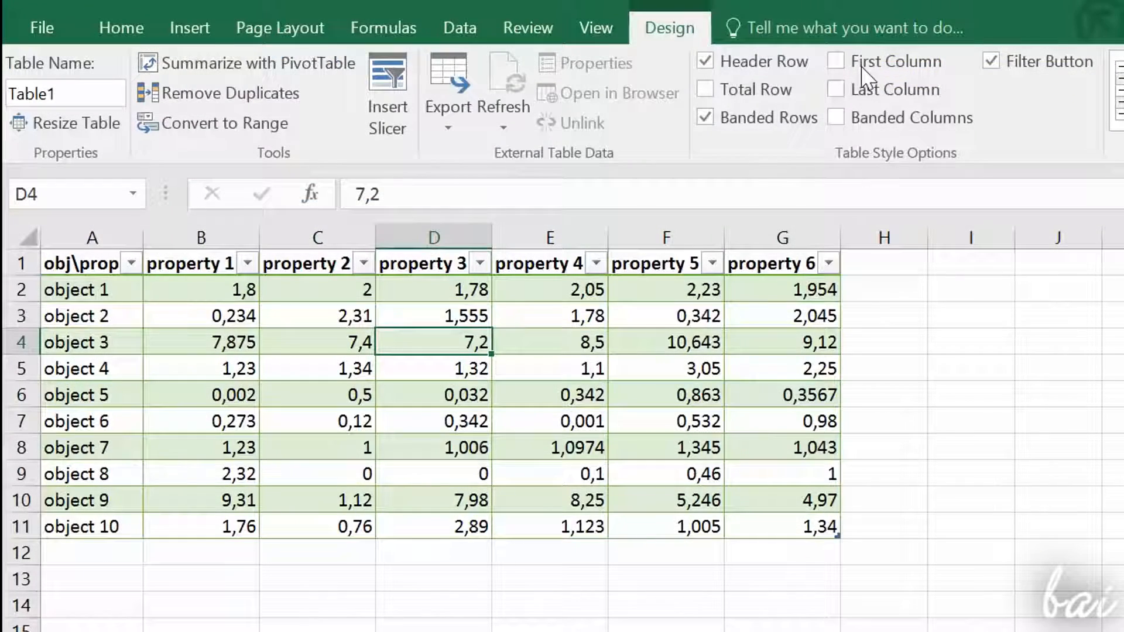
pyautogui.click(628, 46)
pyautogui.click(860, 68)
pyautogui.click(839, 91)
pyautogui.click(839, 91)
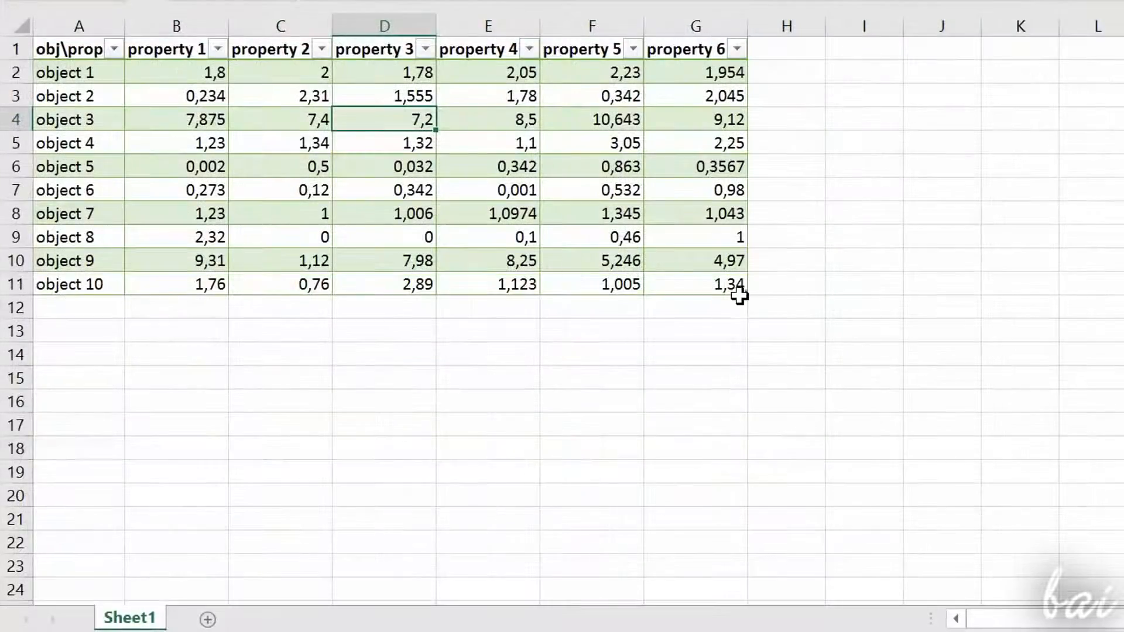
# Step: Try extending the table several columns and rows past G11, and shrink it back to A1:G11
pyautogui.moveTo(751, 295); pyautogui.dragTo(1055, 364)
pyautogui.moveTo(1054, 291); pyautogui.dragTo(747, 294)
# Step: Select the whole table A1:G11 and delete its table columns
pyautogui.moveTo(88, 45); pyautogui.dragTo(713, 285)
pyautogui.rightClick(713, 284)
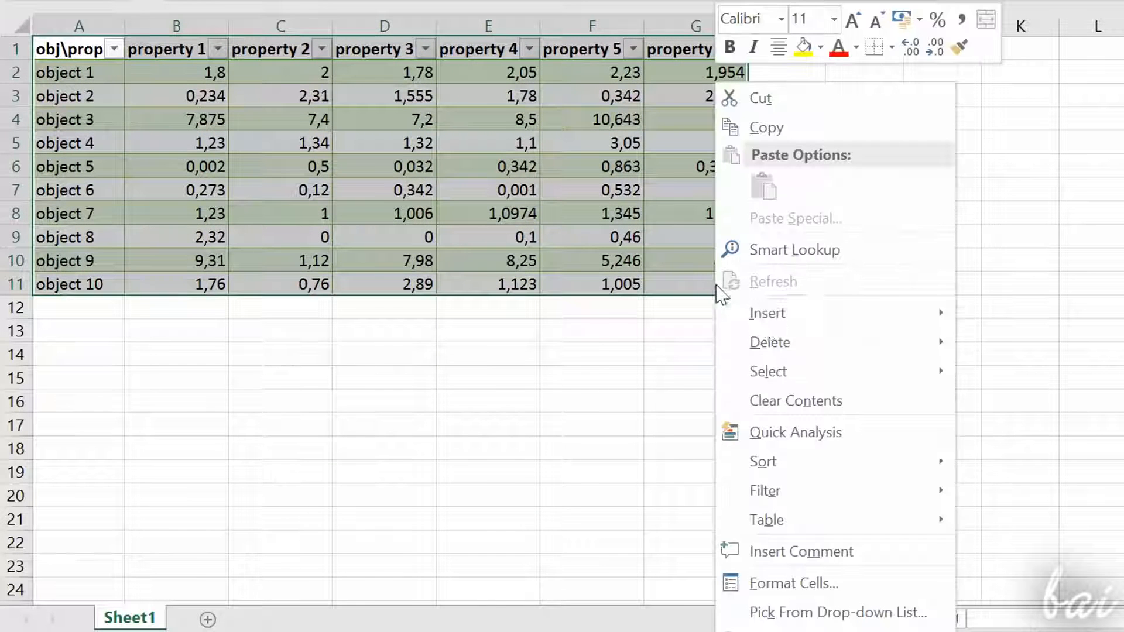
pyautogui.moveTo(777, 344)
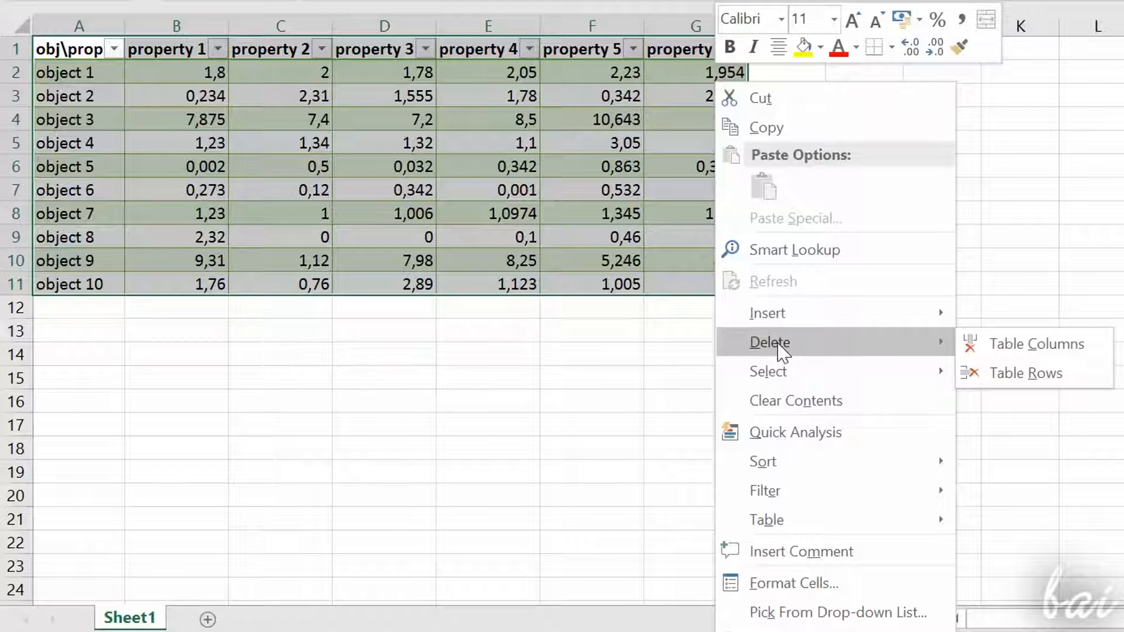
pyautogui.click(996, 356)
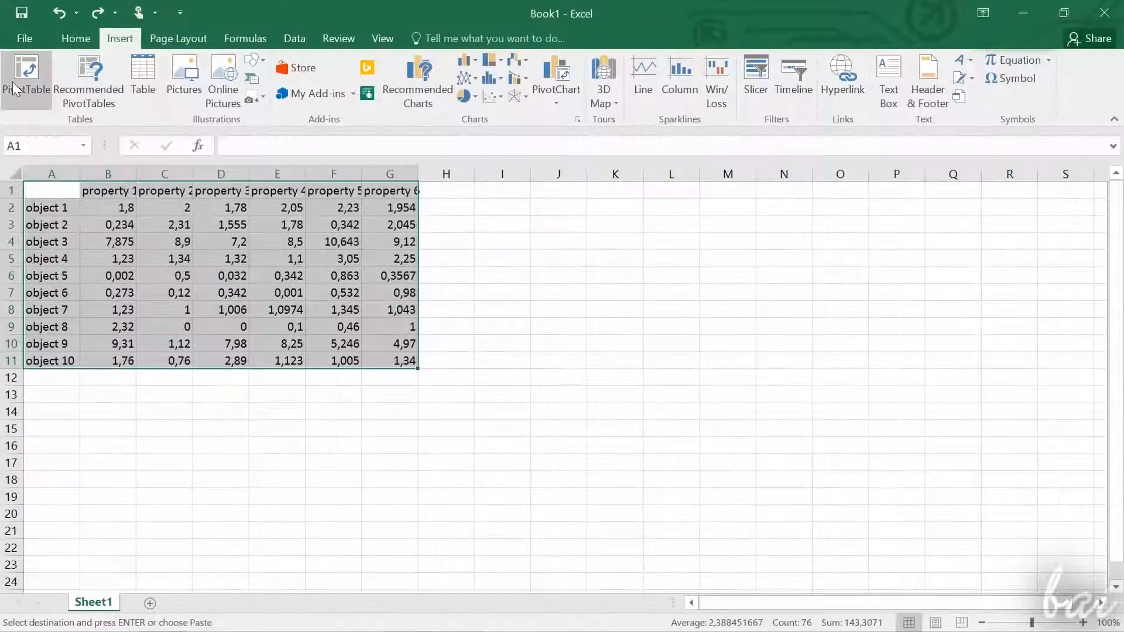
# Step: Create a PivotTable from Sheet1 range B1:G11 on a new worksheet
pyautogui.click(15, 88)
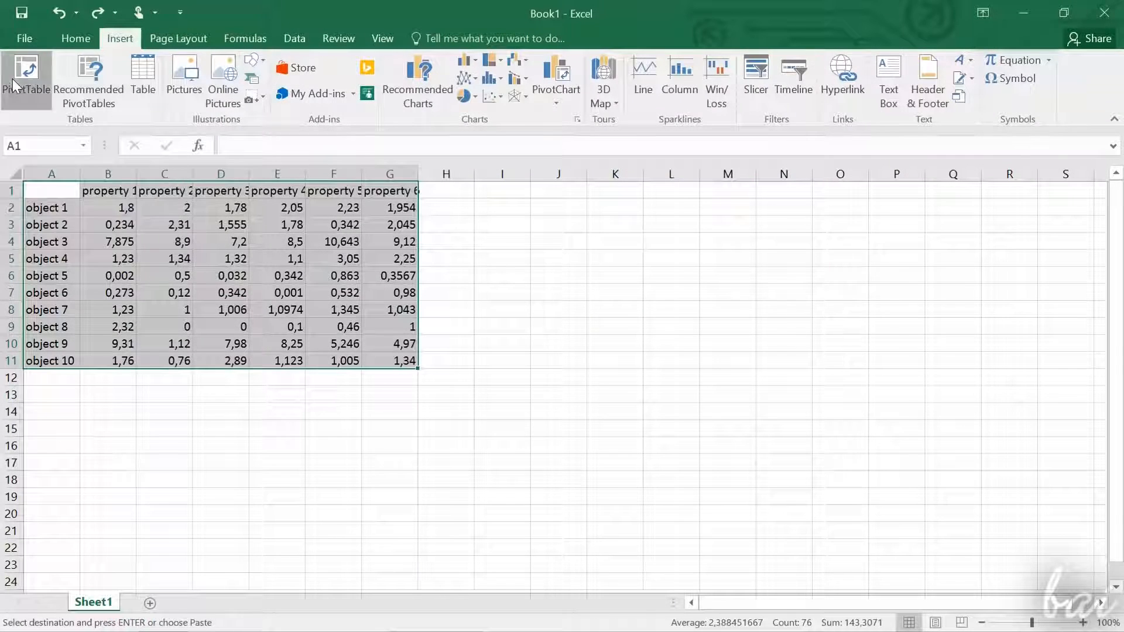
pyautogui.moveTo(249, 134); pyautogui.dragTo(600, 151)
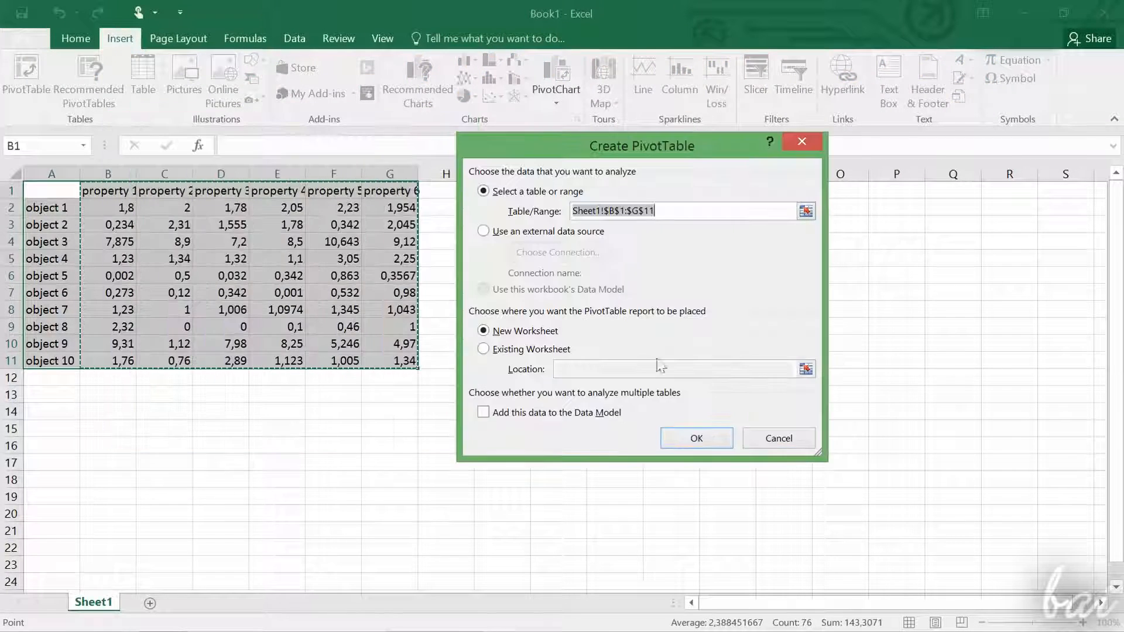
pyautogui.click(713, 444)
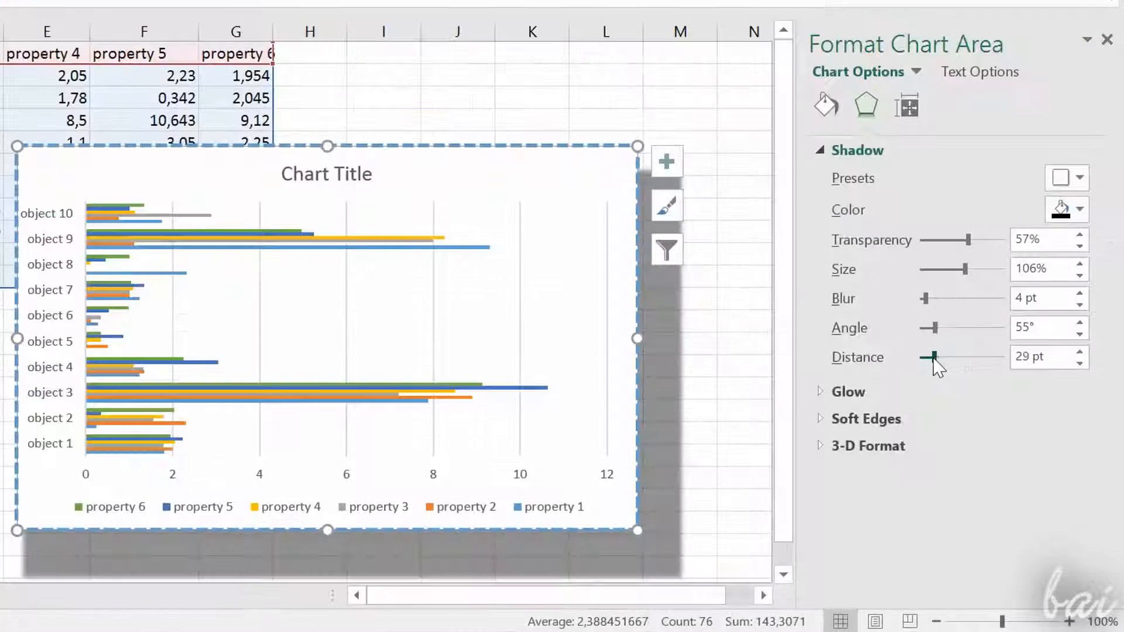
pyautogui.moveTo(935, 359); pyautogui.dragTo(931, 357)
pyautogui.moveTo(966, 279); pyautogui.dragTo(939, 302)
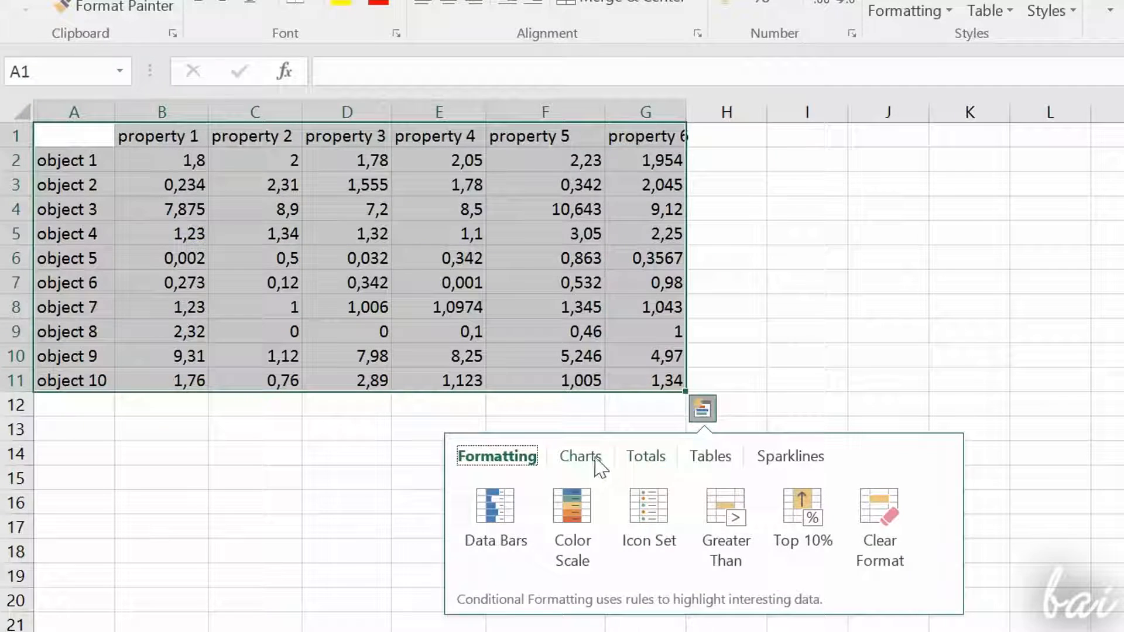
# Step: Preview the charts that Quick Analysis suggests for the range A1:G11
pyautogui.click(585, 462)
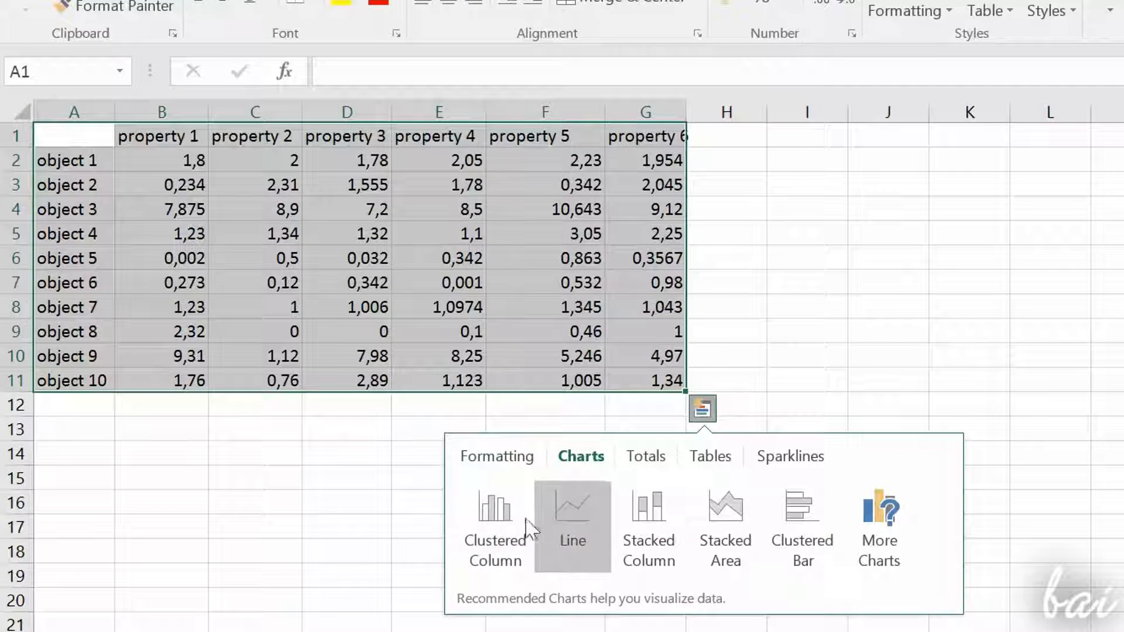
pyautogui.moveTo(507, 519)
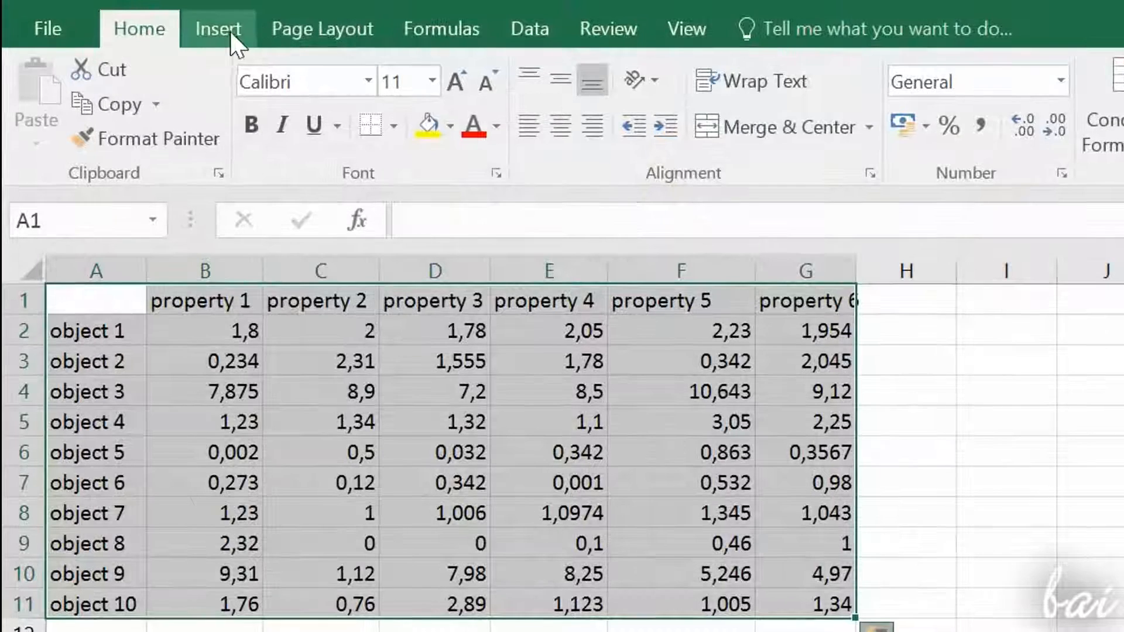
# Step: Insert a clustered bar chart from the range A1:G11, comparing the column, line and pie chart types first
pyautogui.click(230, 32)
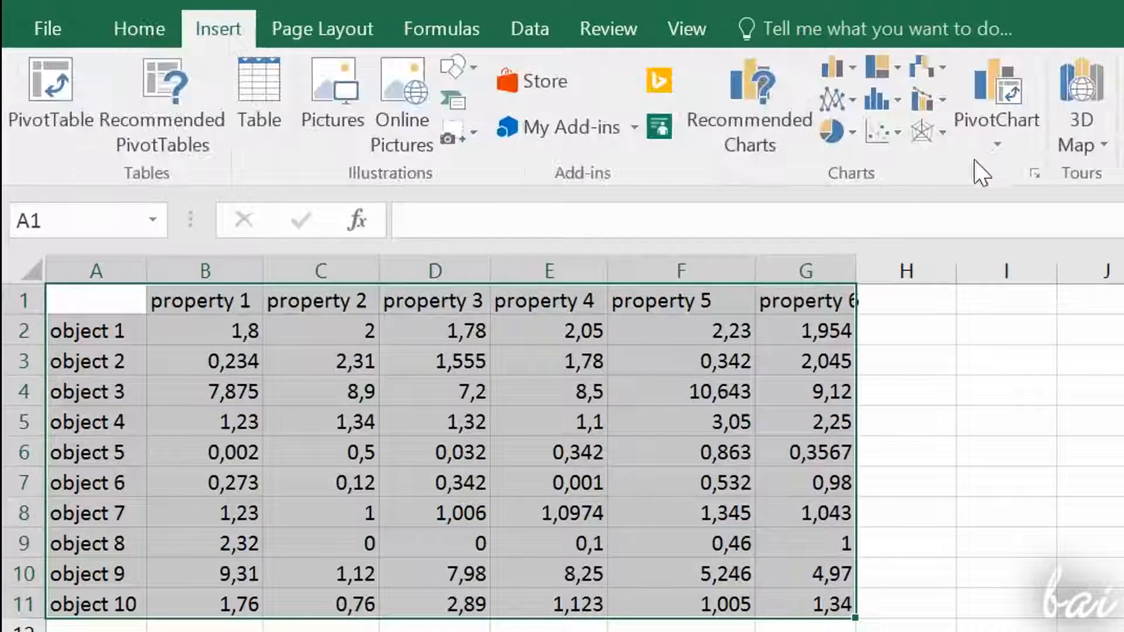
pyautogui.click(1034, 173)
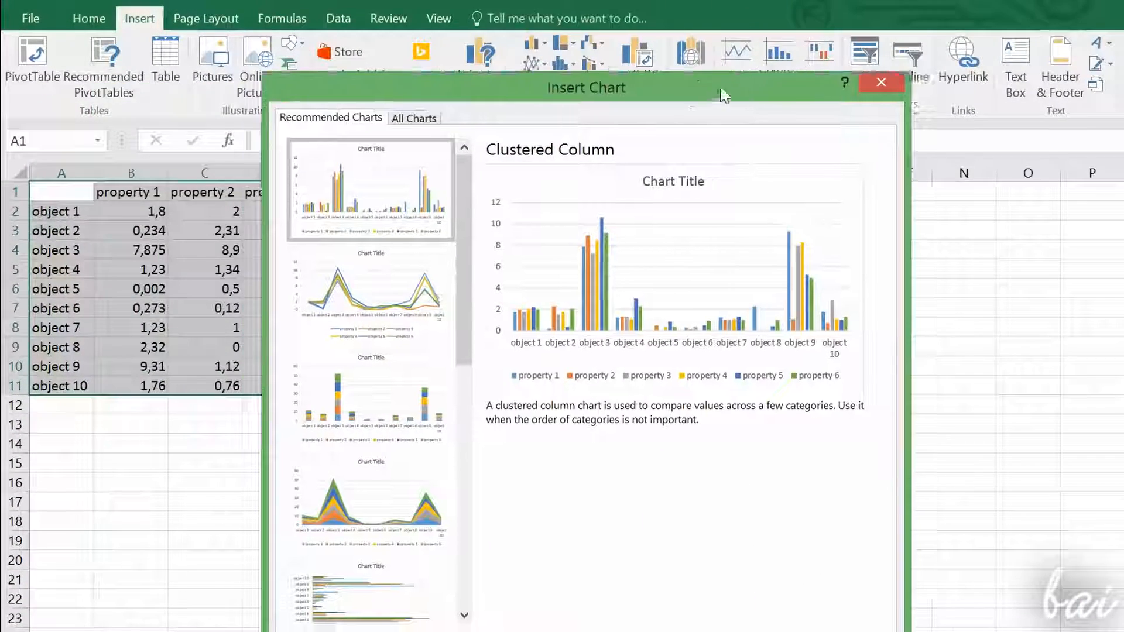
pyautogui.moveTo(724, 96); pyautogui.dragTo(921, 43)
pyautogui.click(596, 65)
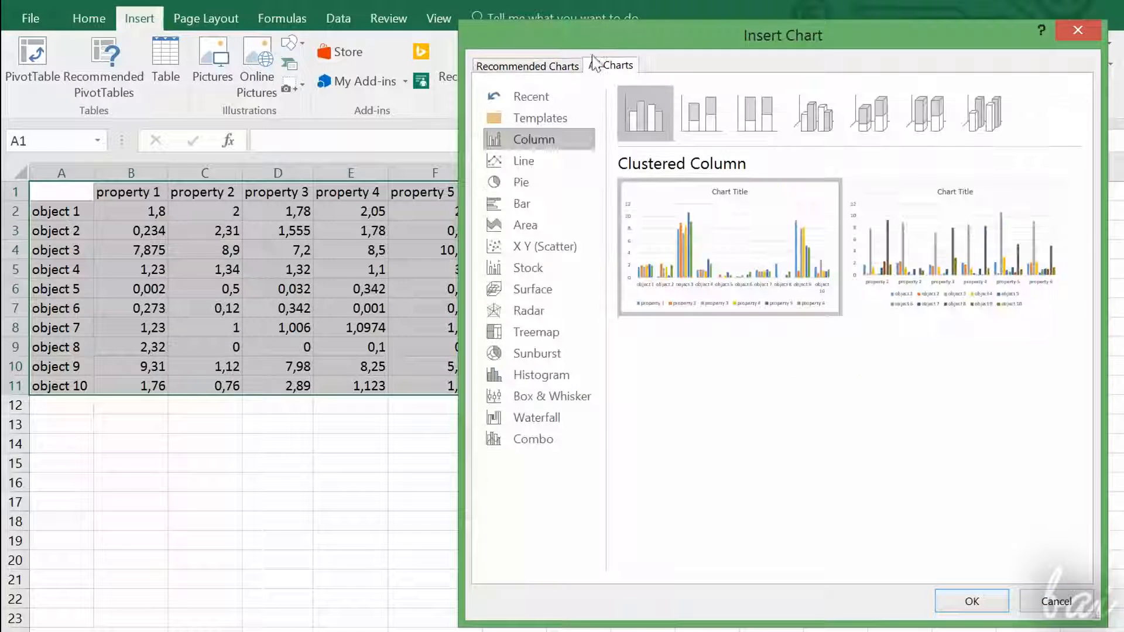
pyautogui.click(523, 161)
pyautogui.click(521, 182)
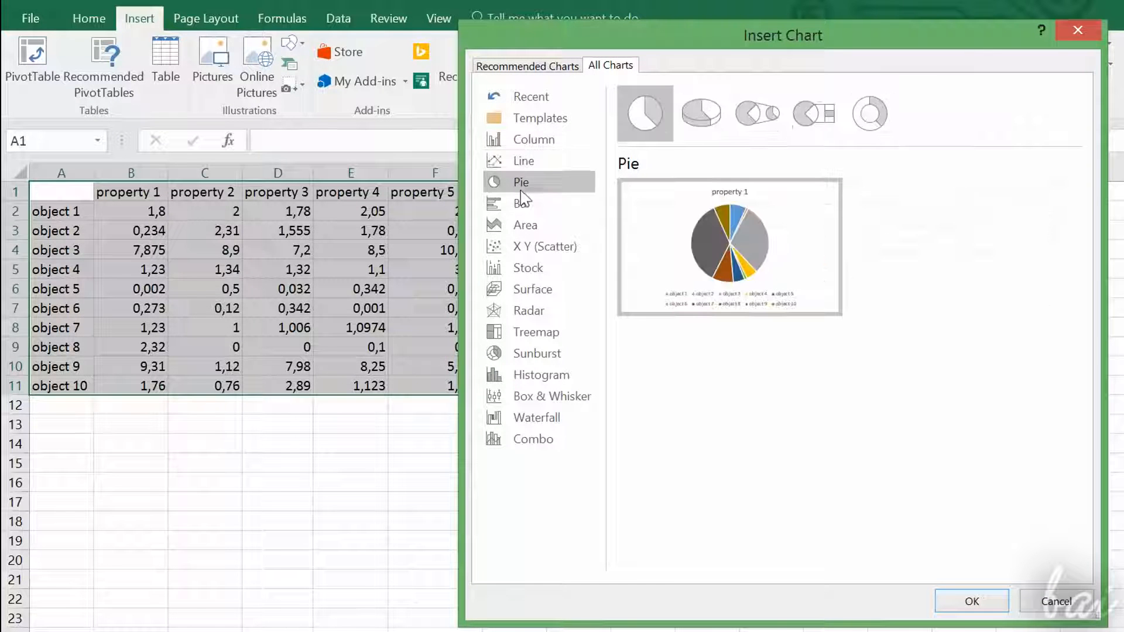
pyautogui.click(539, 204)
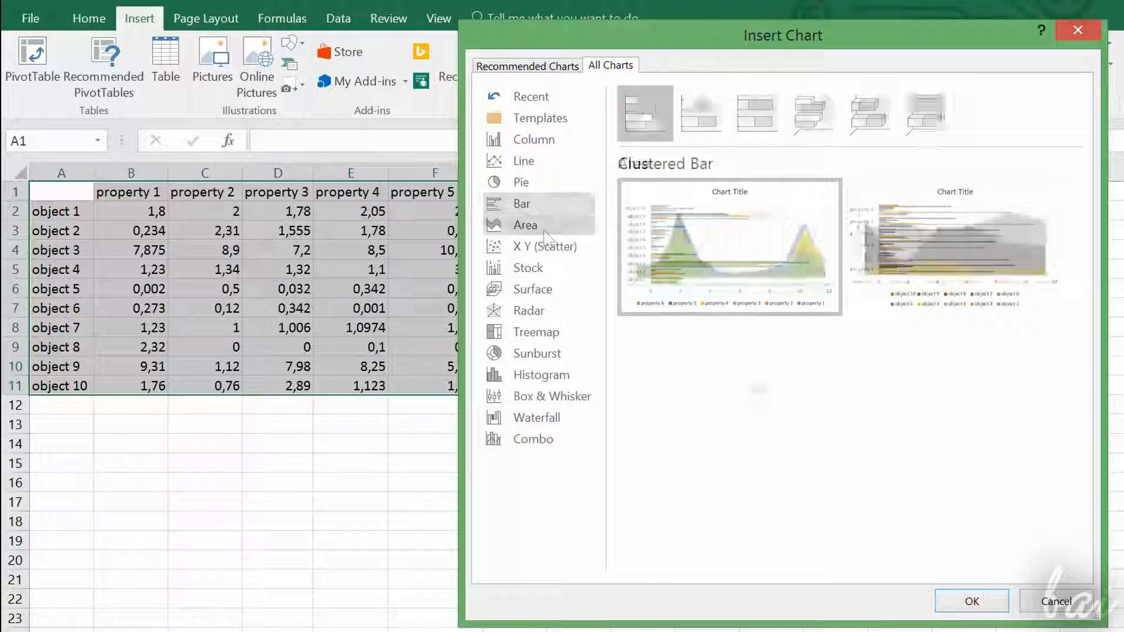
pyautogui.click(981, 600)
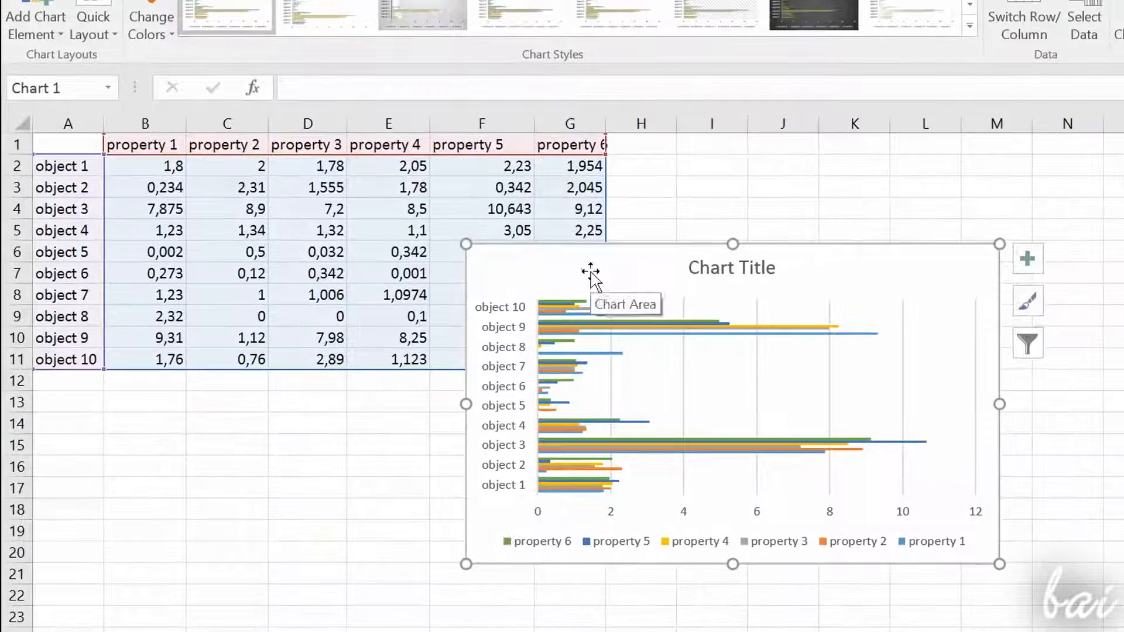
# Step: Reposition and enlarge the bar chart, and select its title and plot area
pyautogui.moveTo(591, 273)
pyautogui.mouseDown()
pyautogui.moveTo(743, 228)
pyautogui.moveTo(800, 196)
pyautogui.moveTo(730, 173)
pyautogui.moveTo(497, 173)
pyautogui.moveTo(600, 281)
pyautogui.mouseUp()
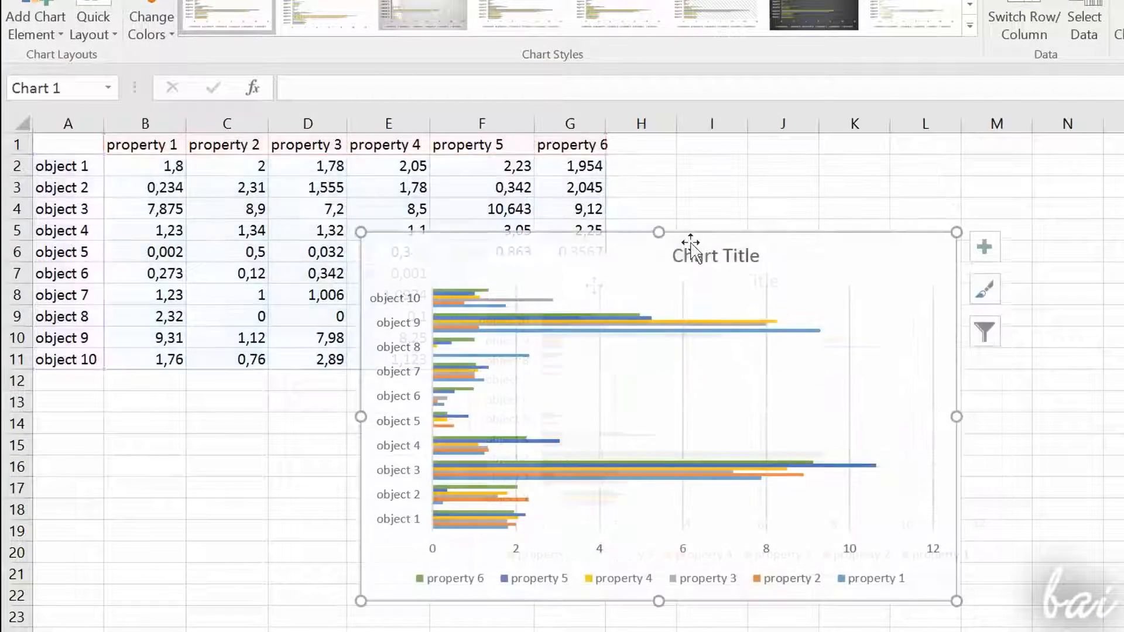
pyautogui.click(700, 262)
pyautogui.moveTo(695, 245); pyautogui.dragTo(637, 245)
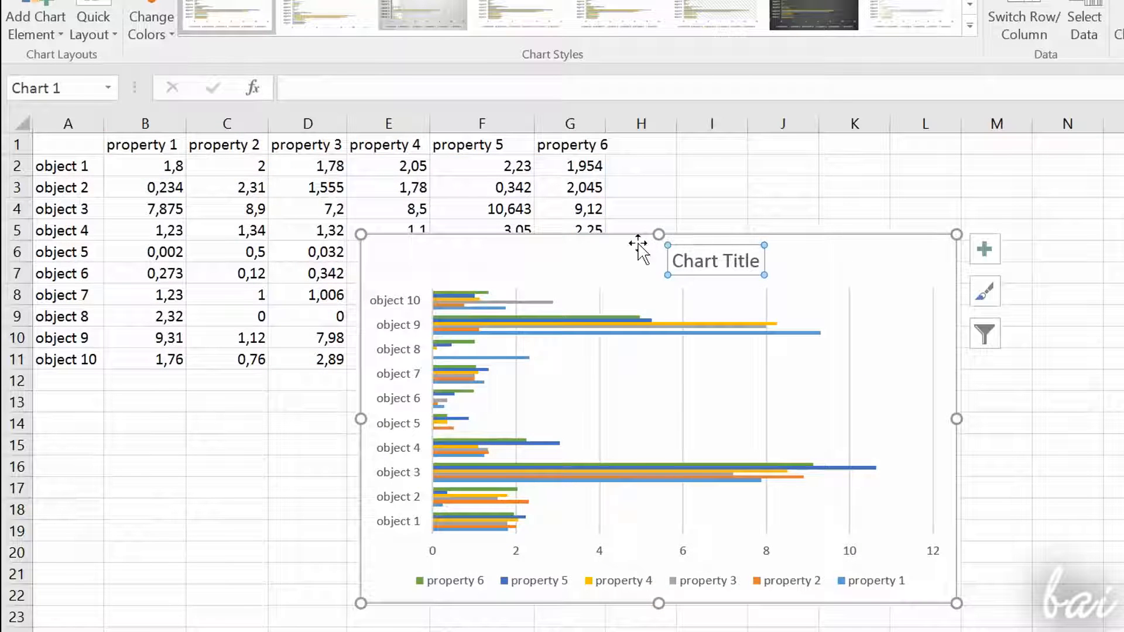
pyautogui.click(609, 280)
pyautogui.click(618, 378)
pyautogui.moveTo(831, 299); pyautogui.dragTo(792, 302)
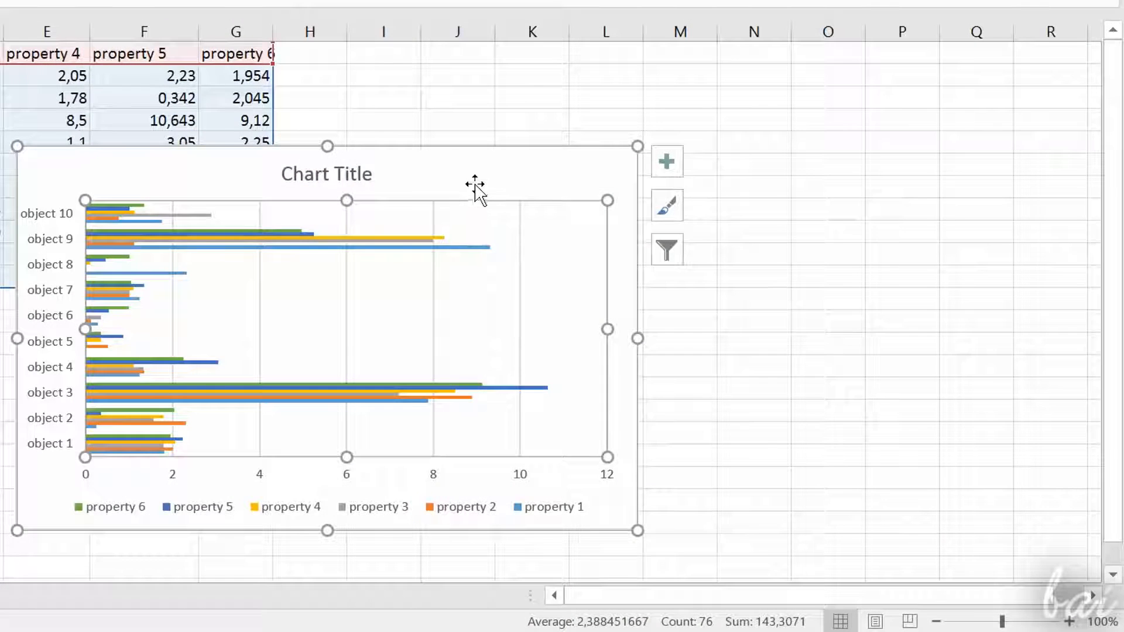
# Step: Format the chart area with a light gray solid fill at 84% transparency and adjust its border
pyautogui.doubleClick(474, 186)
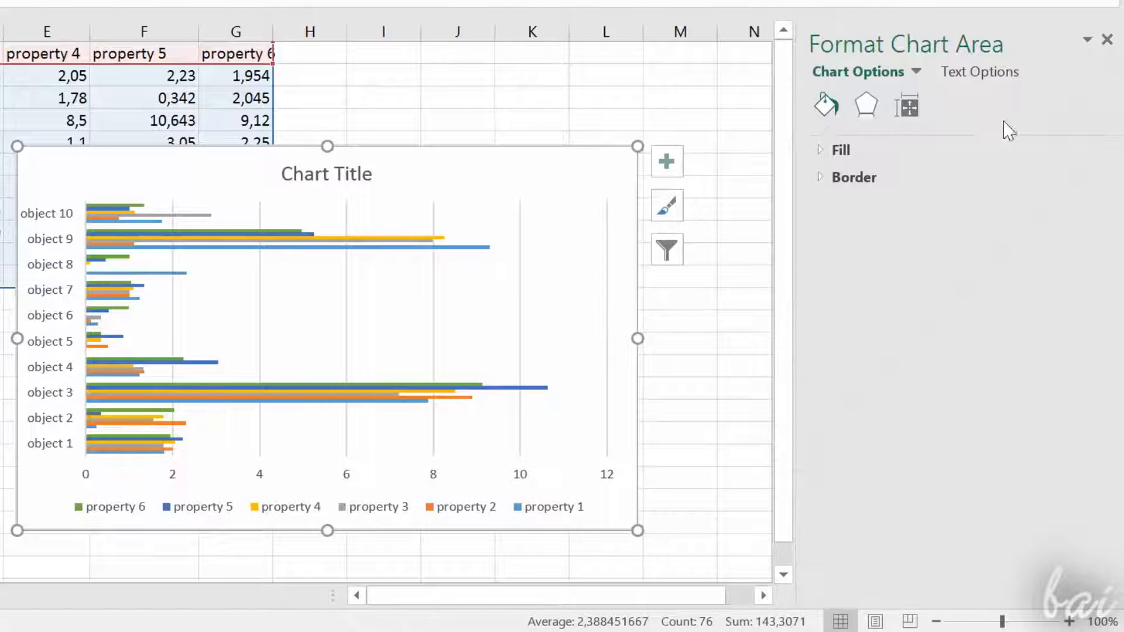
pyautogui.click(824, 150)
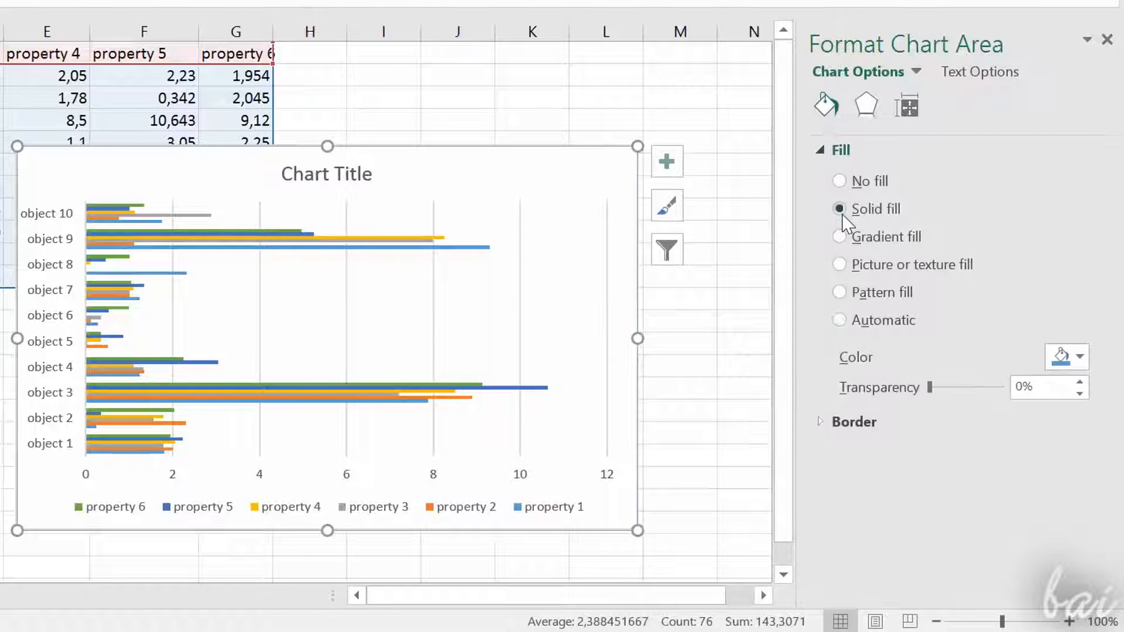
pyautogui.click(841, 211)
pyautogui.click(1077, 356)
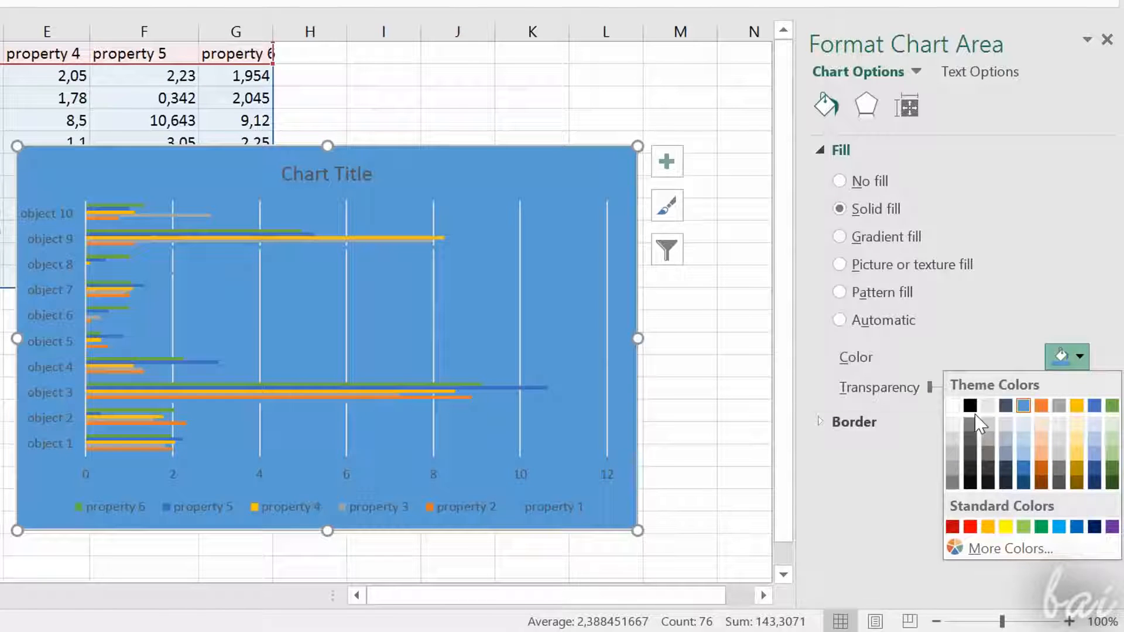
pyautogui.click(987, 423)
pyautogui.moveTo(931, 387); pyautogui.dragTo(992, 403)
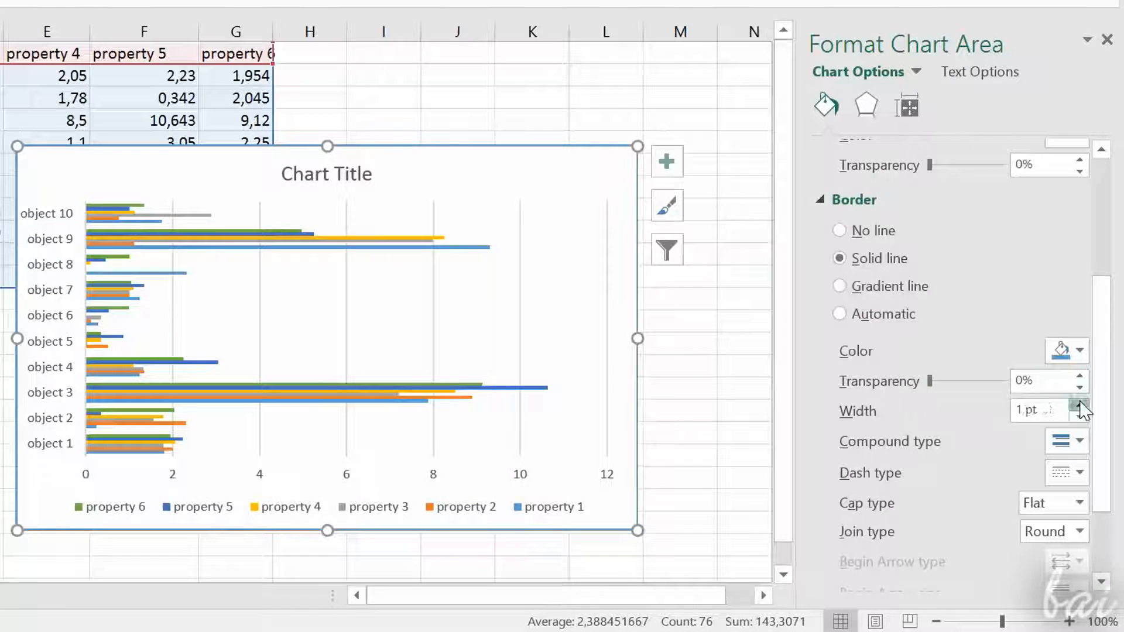
pyautogui.click(1080, 405)
pyautogui.click(1080, 405)
pyautogui.click(1079, 405)
pyautogui.click(1079, 405)
pyautogui.click(1079, 405)
pyautogui.click(1080, 405)
pyautogui.click(1080, 405)
pyautogui.click(1080, 405)
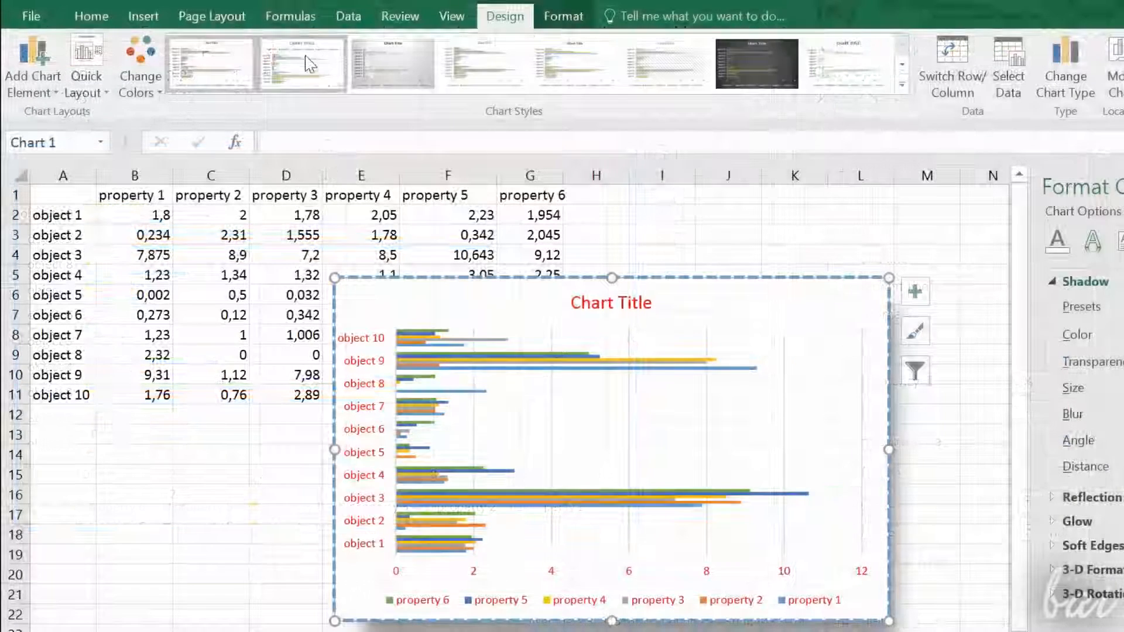
# Step: Try the second and third chart styles, return to the first style, and preview the Layout 5 quick layout
pyautogui.click(311, 55)
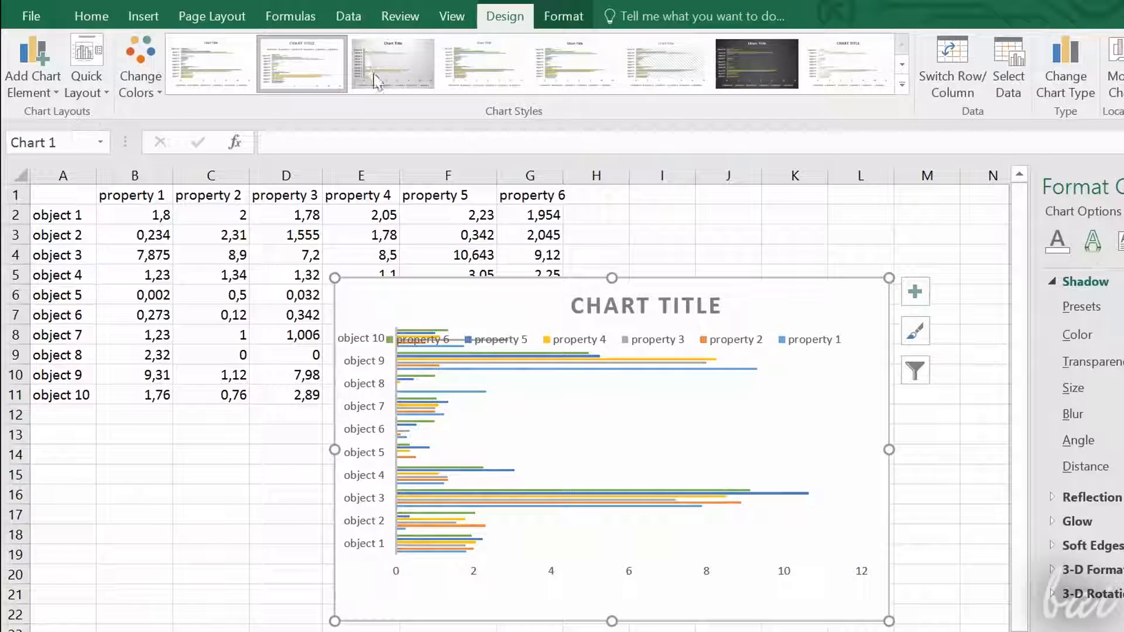
pyautogui.click(396, 82)
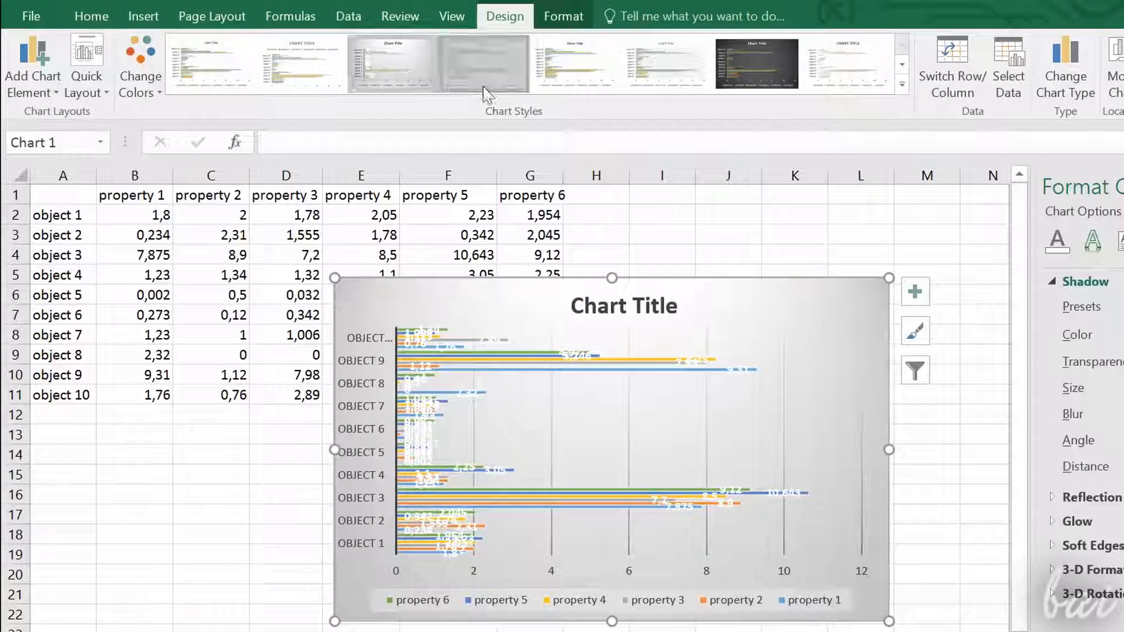
pyautogui.click(211, 62)
pyautogui.click(87, 82)
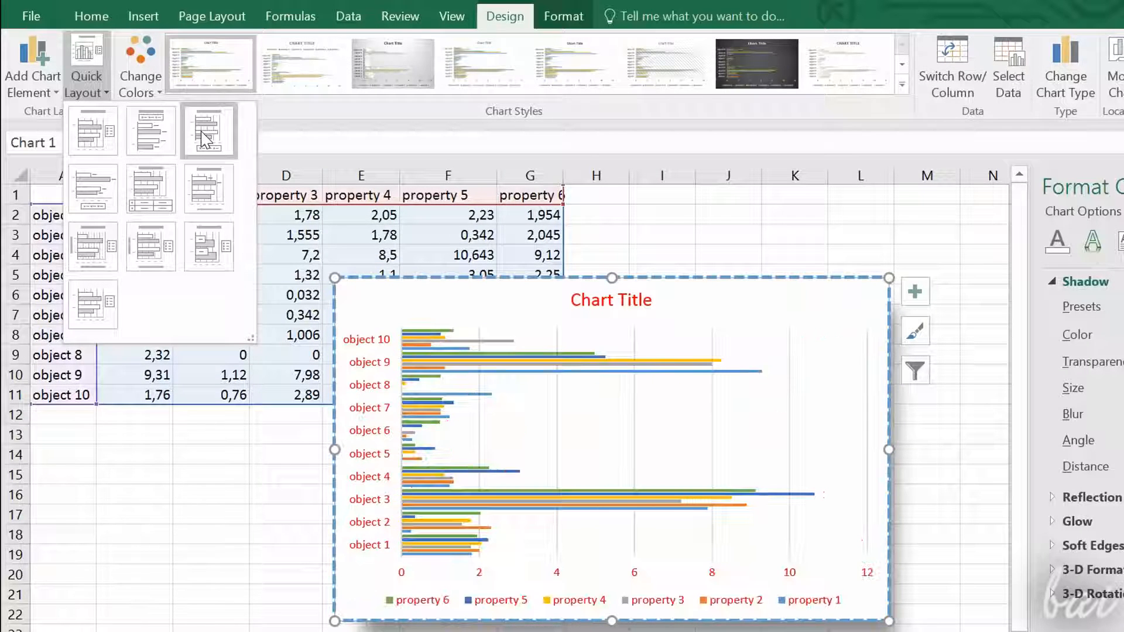
pyautogui.click(143, 191)
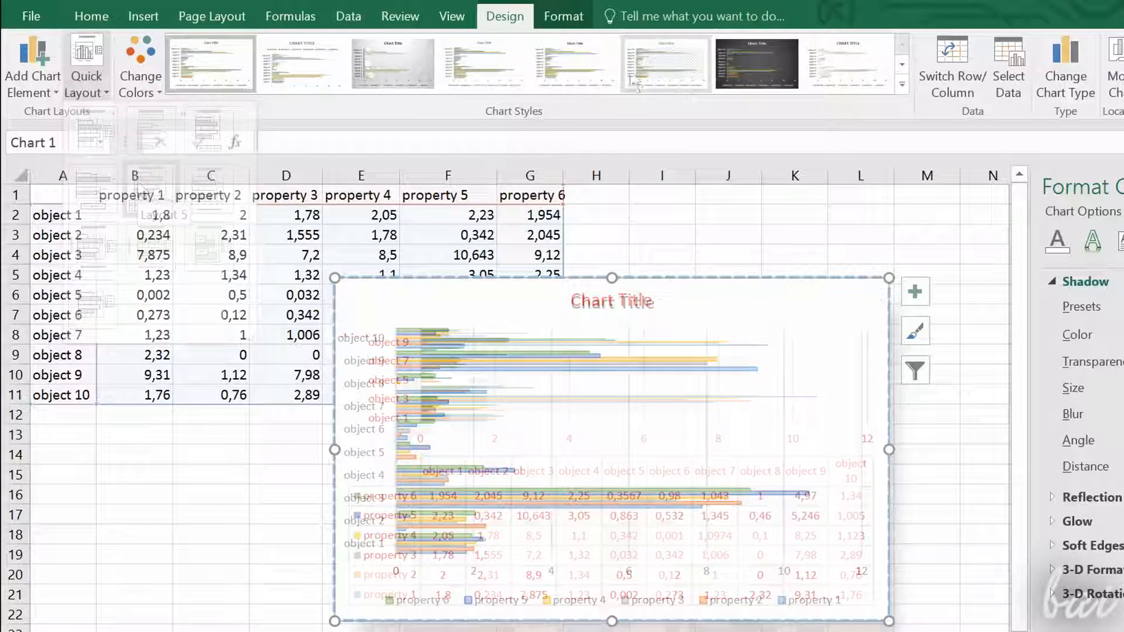
# Step: Try the orange Accent 2 WordArt style on the chart text, and draw a shape over the chart and delete it
pyautogui.click(563, 16)
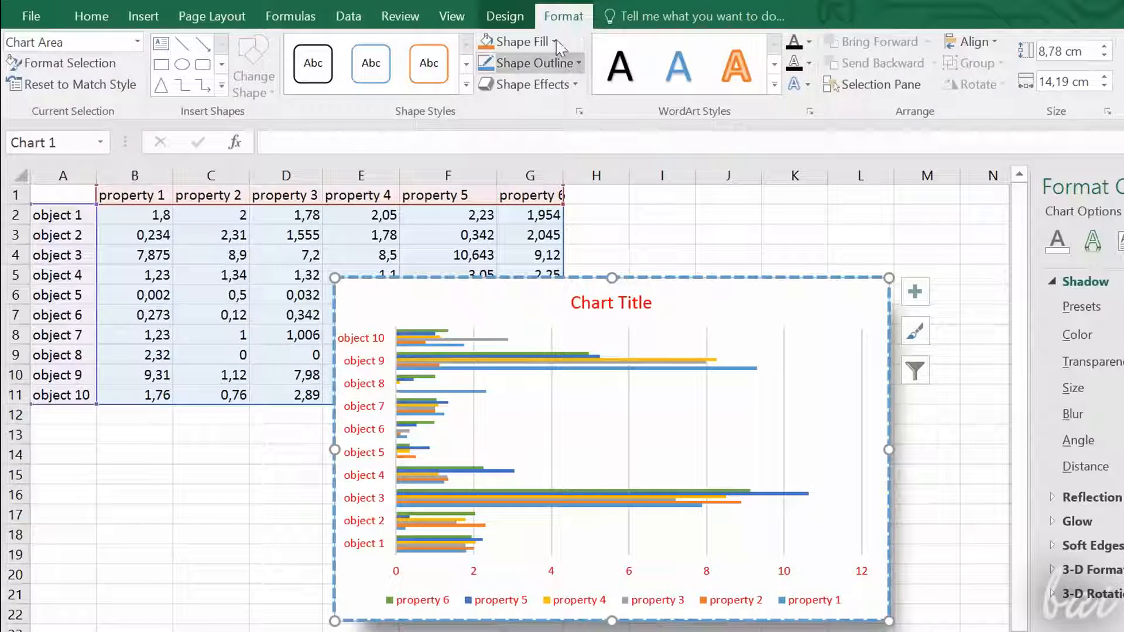
pyautogui.click(737, 82)
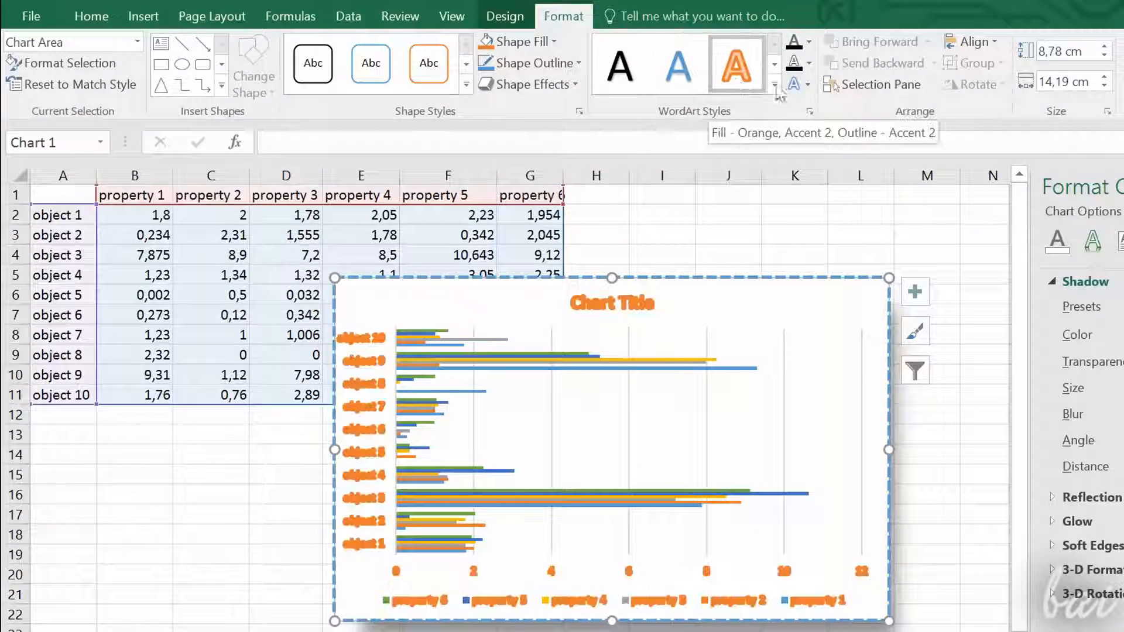
pyautogui.click(775, 64)
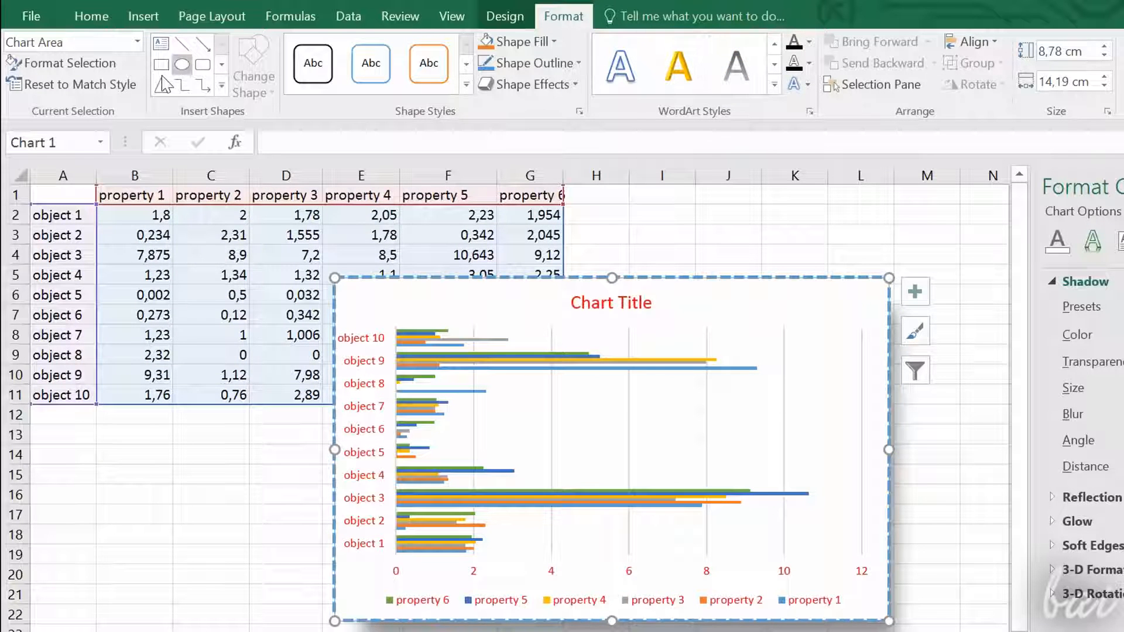
pyautogui.moveTo(559, 284); pyautogui.dragTo(673, 320)
pyautogui.press('Delete')
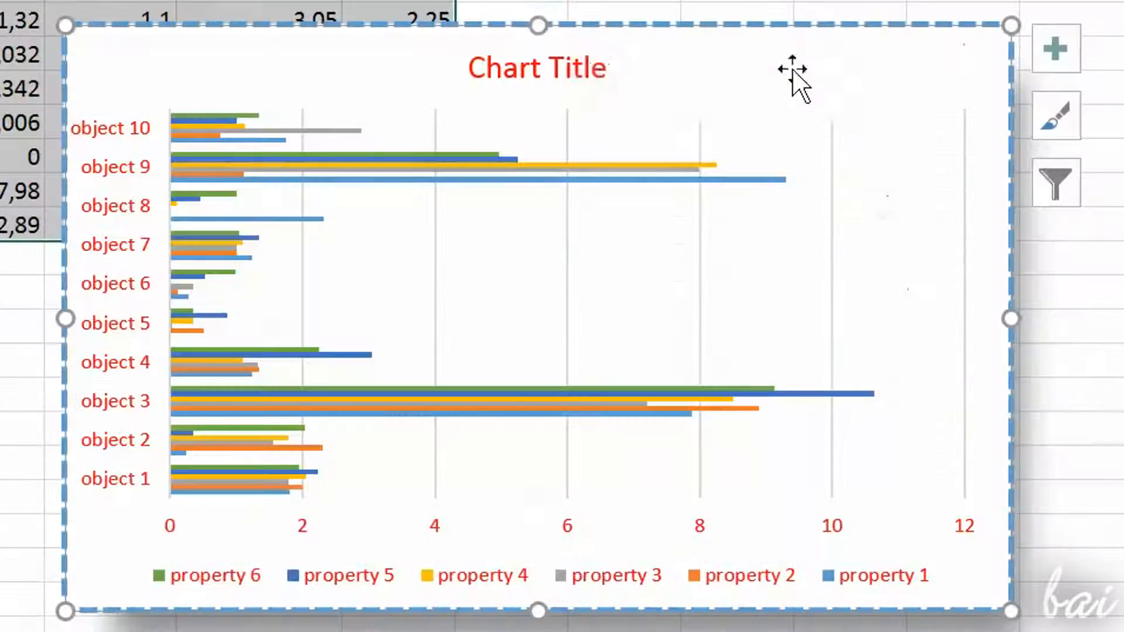
# Step: Place the text cursor in the chart title, and select and resize the chart's legend
pyautogui.click(637, 308)
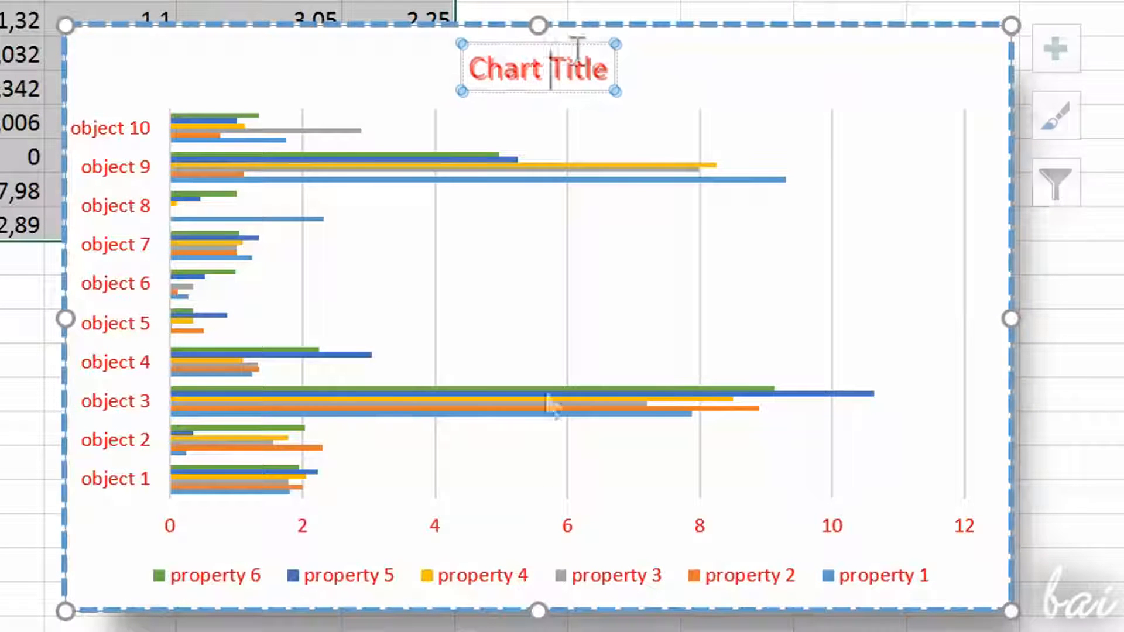
pyautogui.click(641, 585)
pyautogui.moveTo(863, 557)
pyautogui.mouseDown()
pyautogui.moveTo(811, 544)
pyautogui.moveTo(896, 571)
pyautogui.moveTo(853, 550)
pyautogui.moveTo(864, 548)
pyautogui.mouseUp()
pyautogui.moveTo(947, 553); pyautogui.dragTo(966, 522)
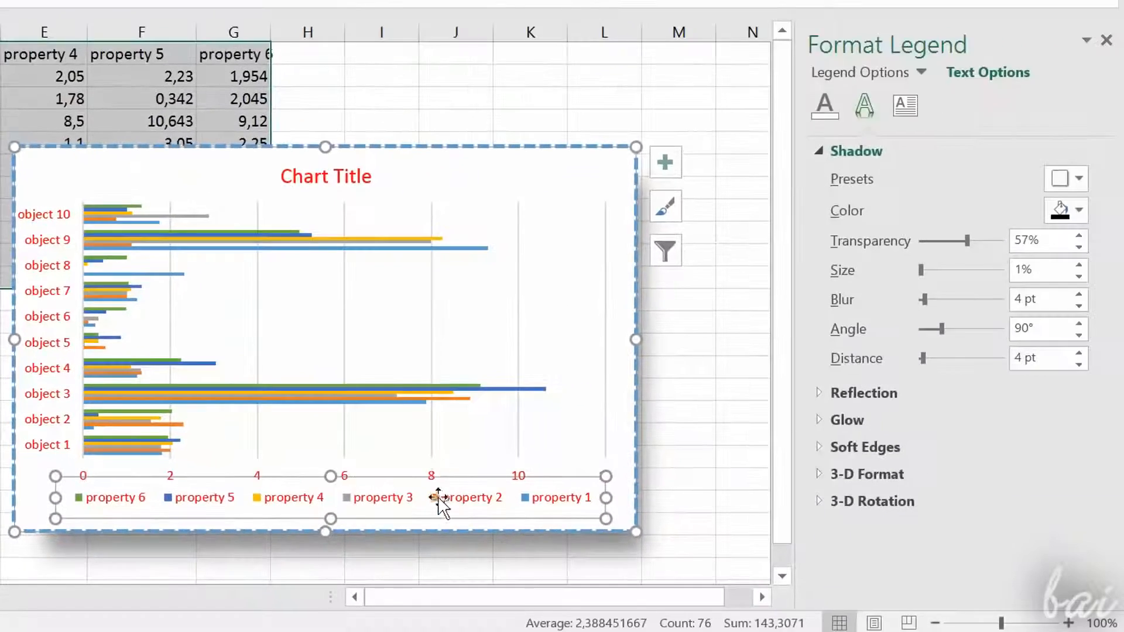
# Step: Try gradient and picture or texture text fills on the legend, and apply a pattern fill to its text
pyautogui.click(827, 112)
pyautogui.click(865, 239)
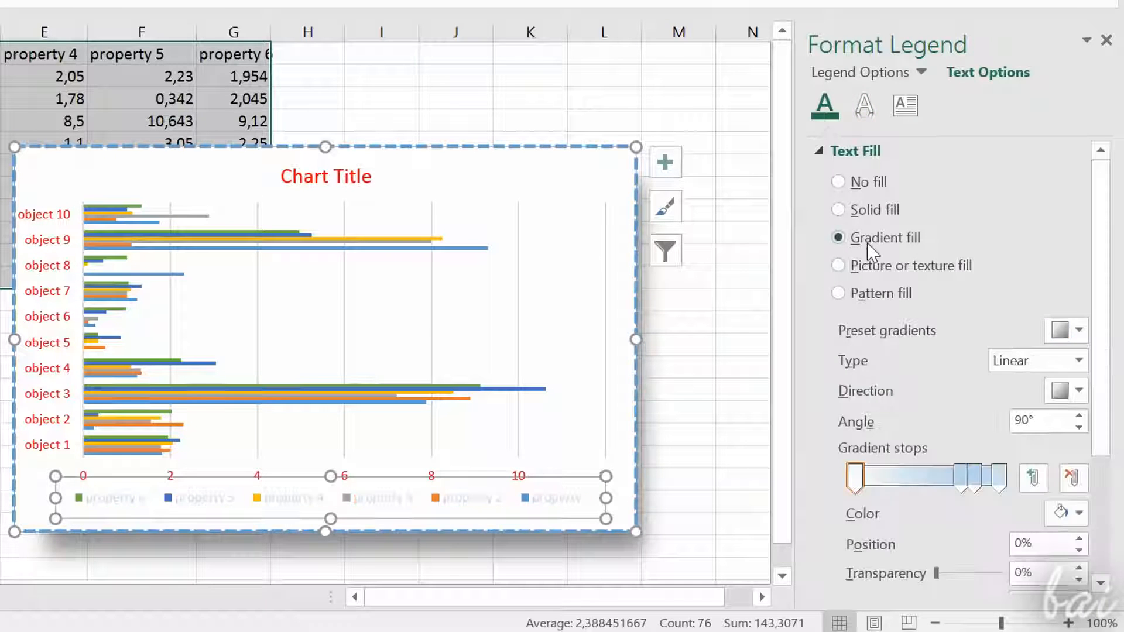
pyautogui.click(873, 258)
pyautogui.click(871, 295)
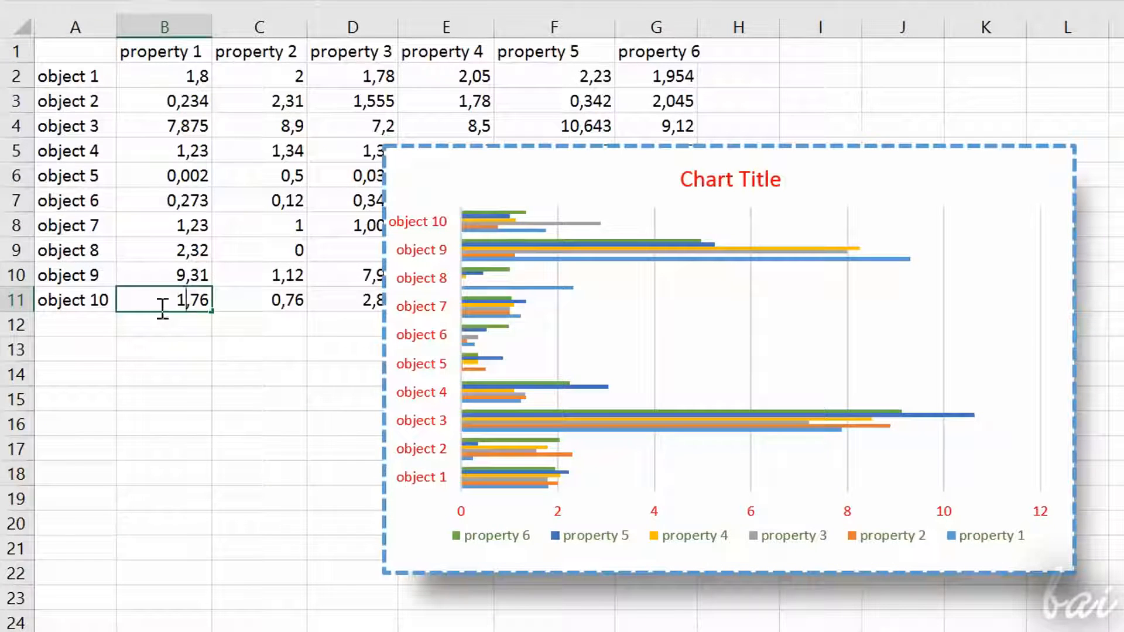
# Step: Change object 10's values to 11,76 in cell B11 and 10 in cell C11
pyautogui.press('Return')
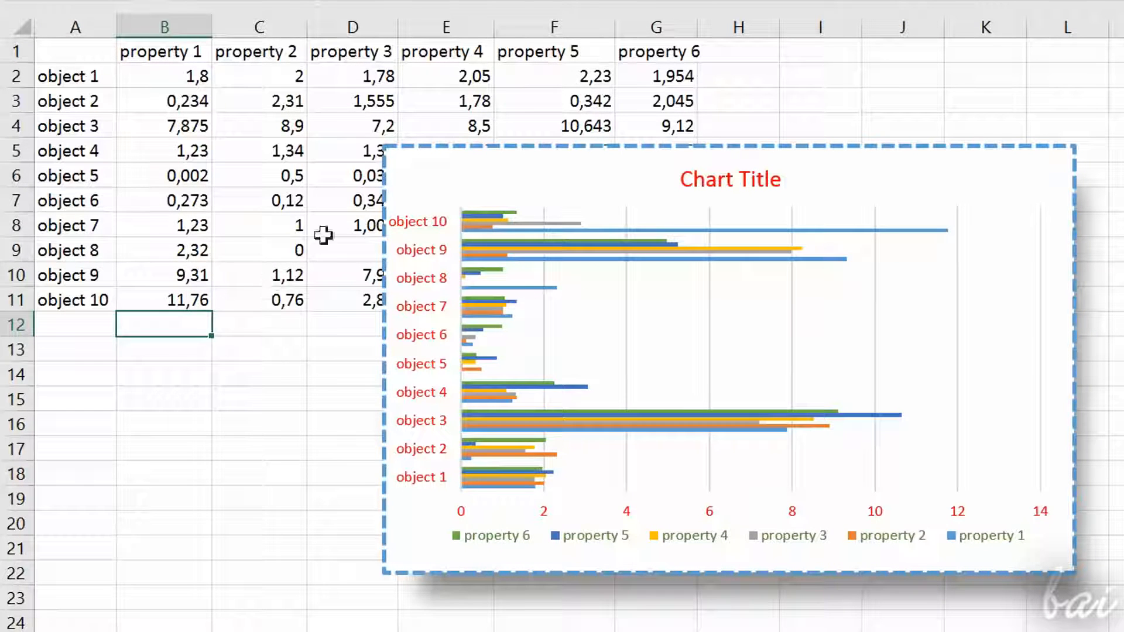
pyautogui.click(279, 302)
pyautogui.write('10')
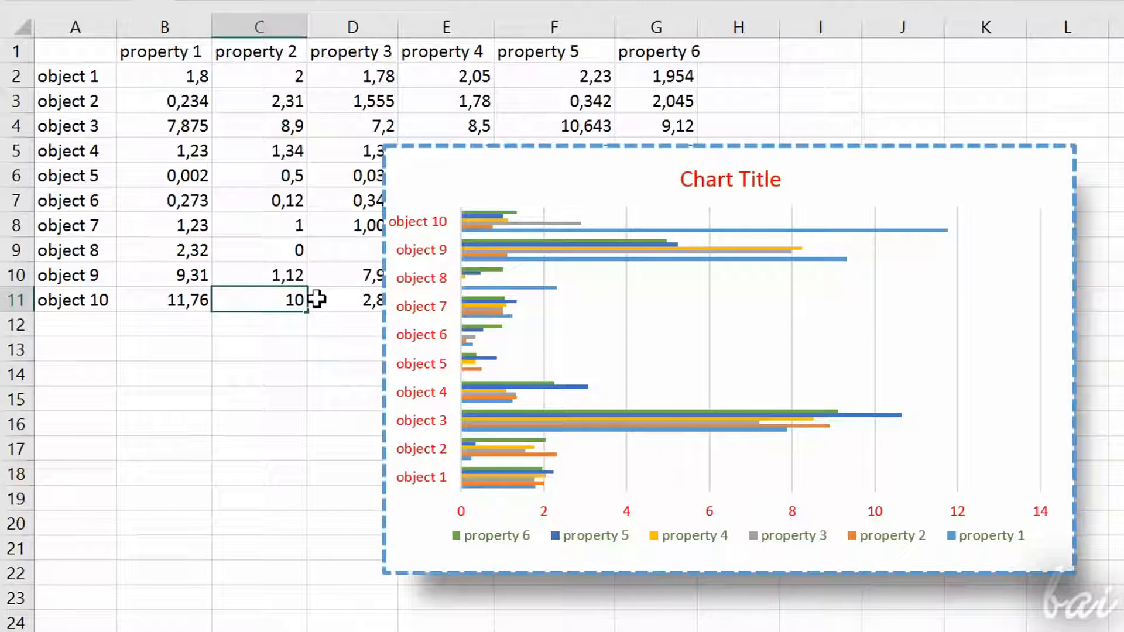
pyautogui.press('Return')
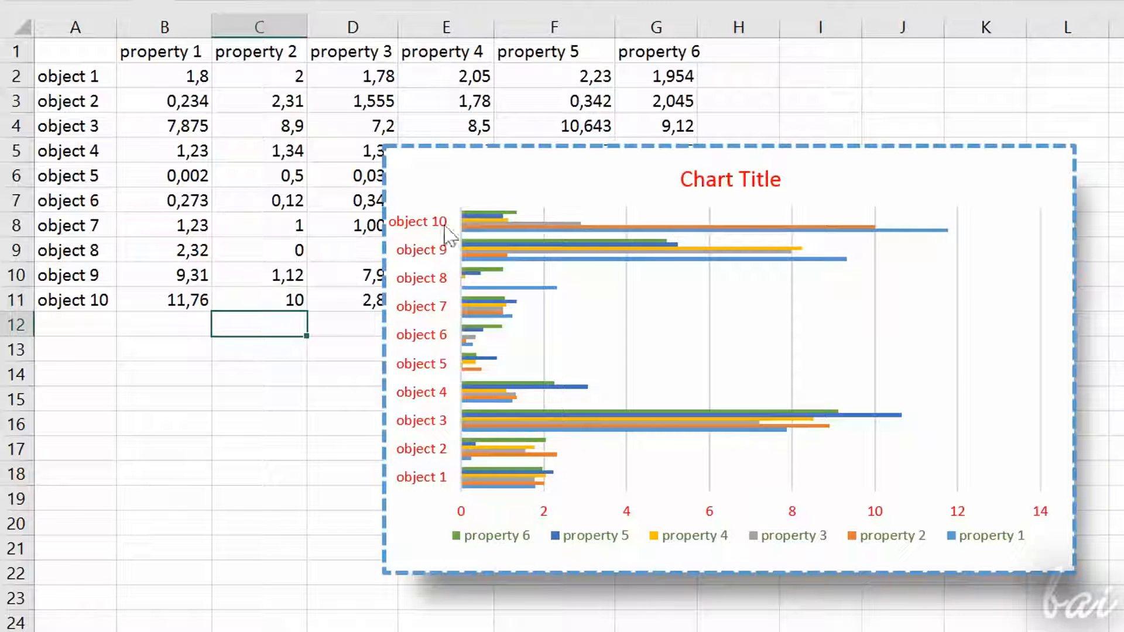
# Step: Try showing axis titles, data labels and a data table on the chart, and remove each again
pyautogui.click(862, 377)
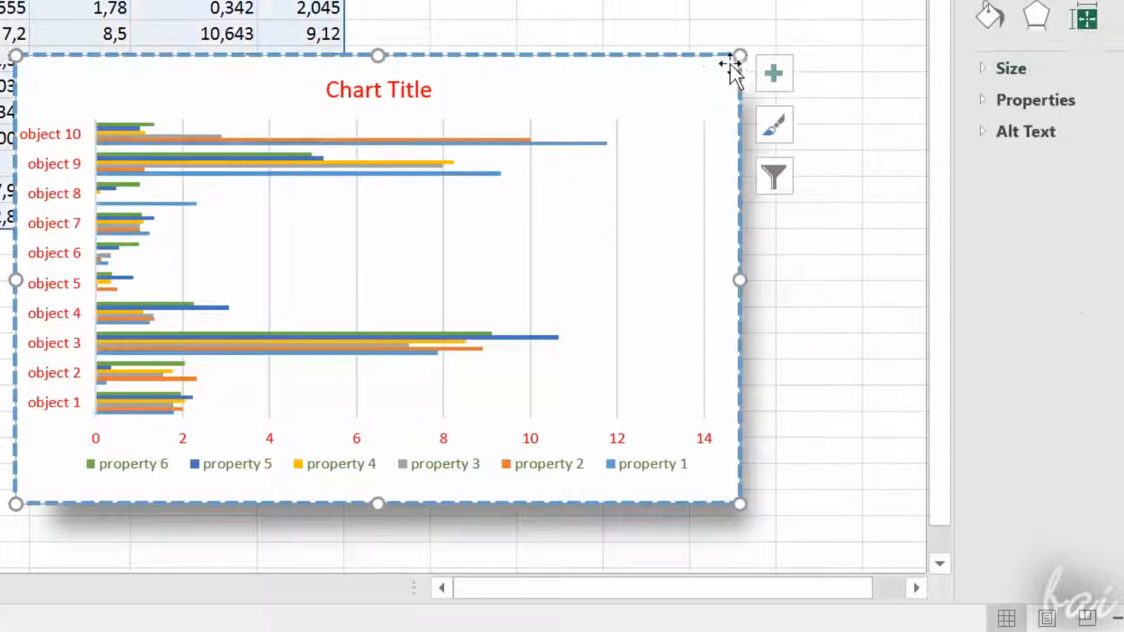
pyautogui.click(776, 75)
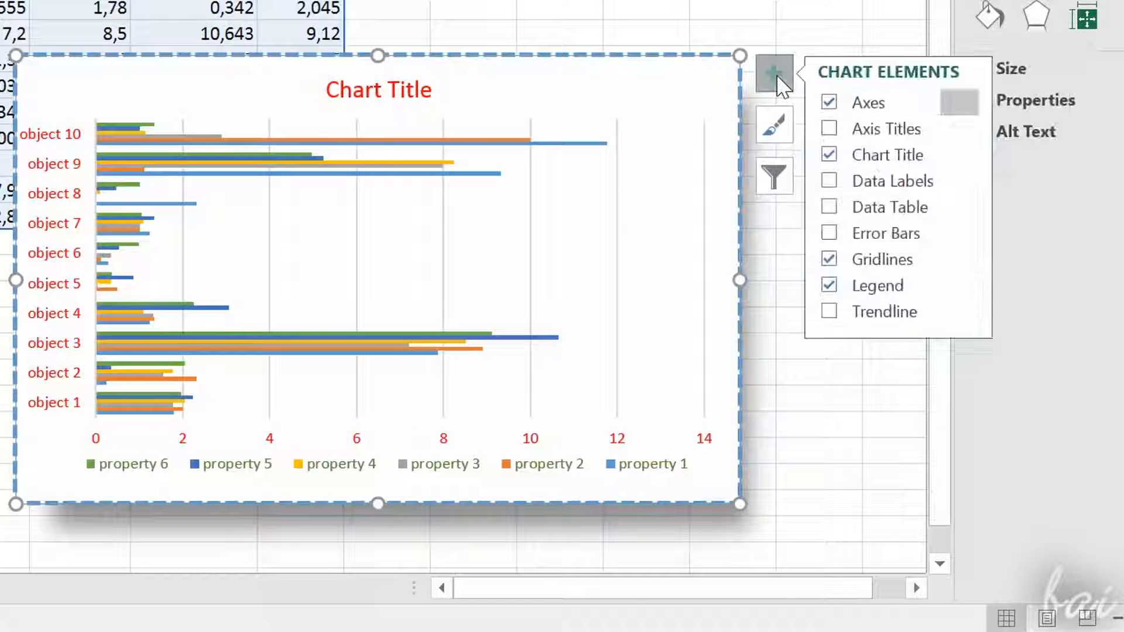
pyautogui.click(836, 133)
pyautogui.click(830, 130)
pyautogui.click(831, 182)
pyautogui.click(832, 182)
pyautogui.click(832, 209)
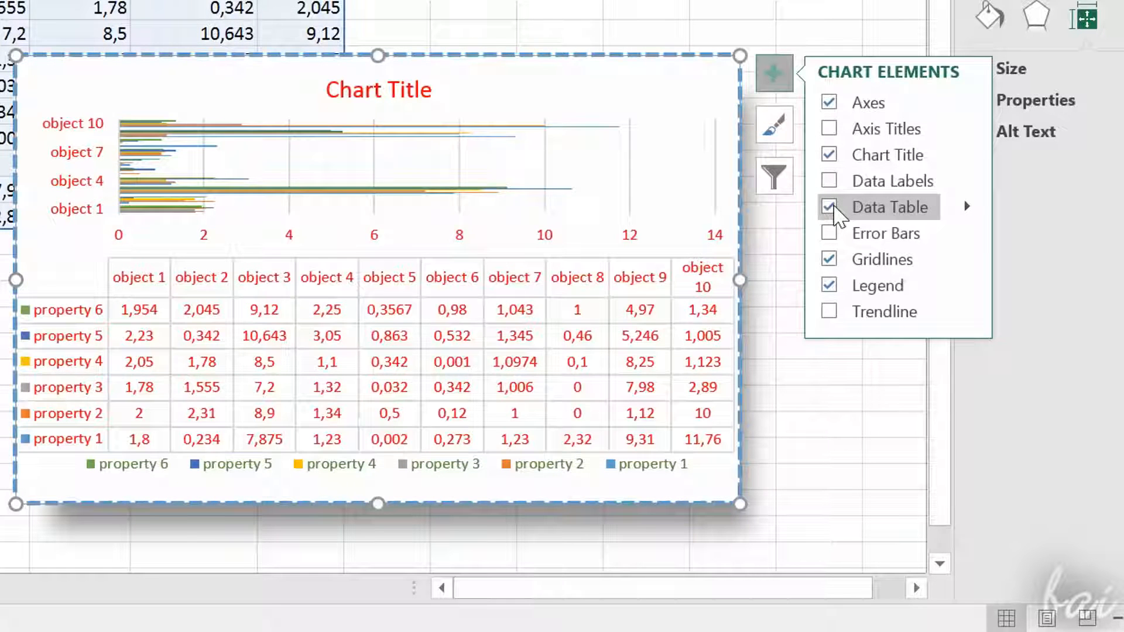
pyautogui.click(828, 207)
# Step: Look at the chart's style options, and uncheck the property 2 series in the chart filters
pyautogui.click(790, 132)
pyautogui.click(787, 128)
pyautogui.click(790, 179)
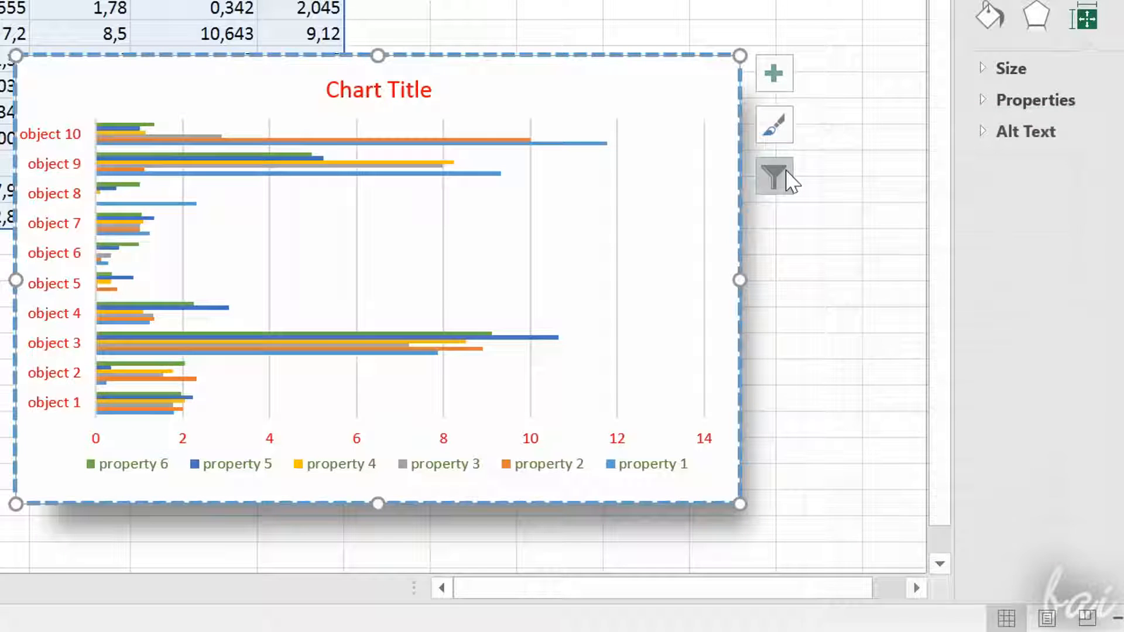
pyautogui.click(789, 176)
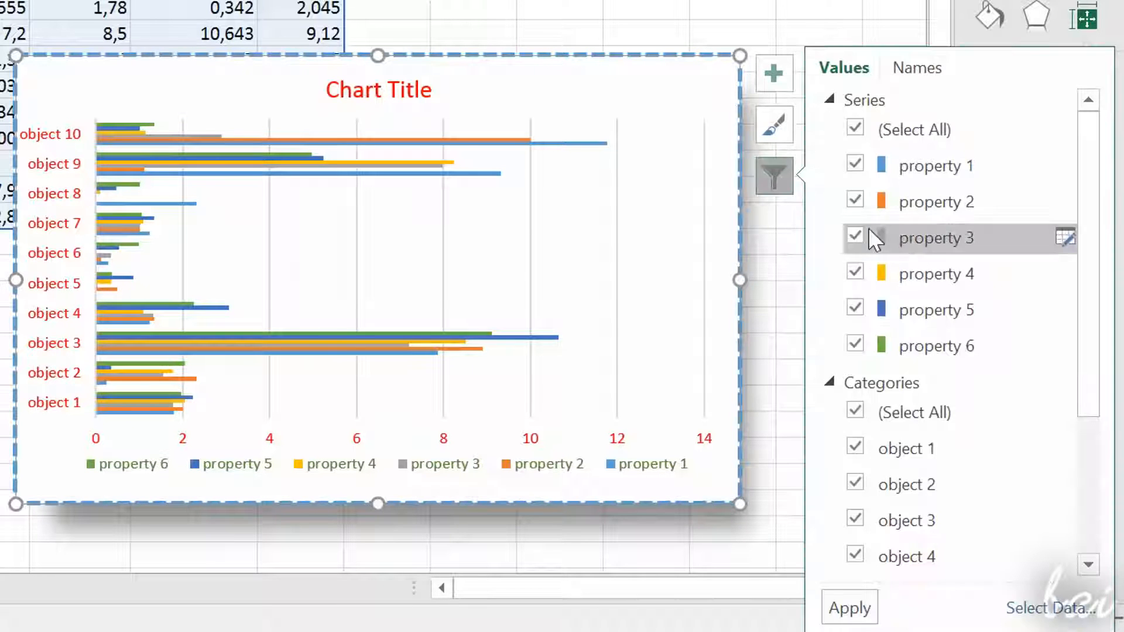
pyautogui.click(855, 201)
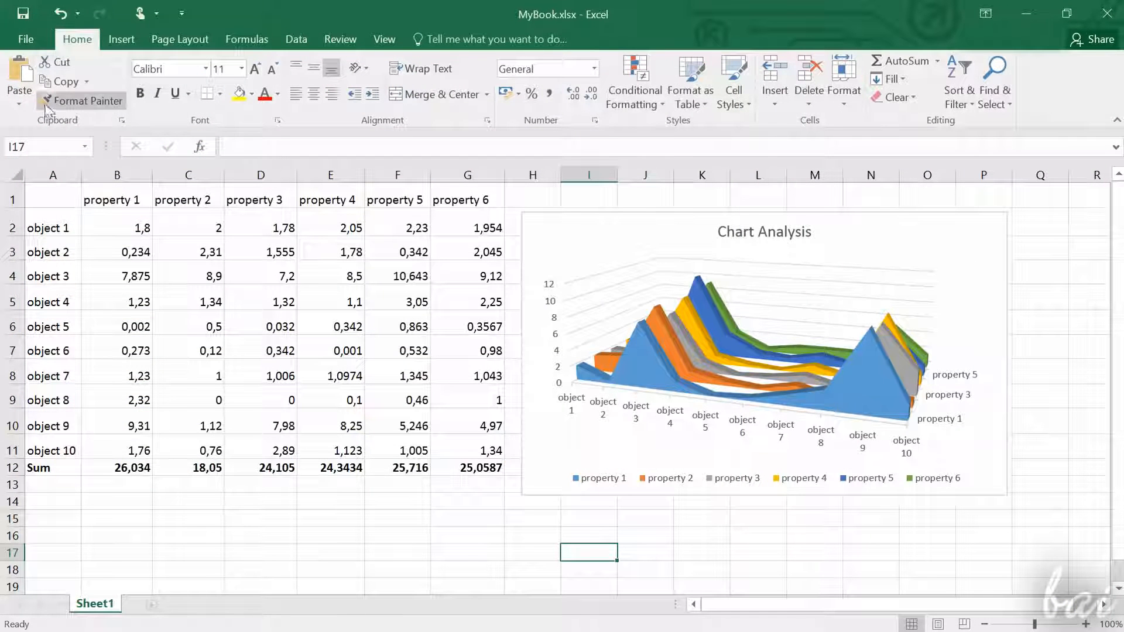
# Step: Bring up the Save As dialog for MyBook.xlsx in the Desktop folder as an Excel Workbook, and locate the file on the desktop
pyautogui.click(26, 37)
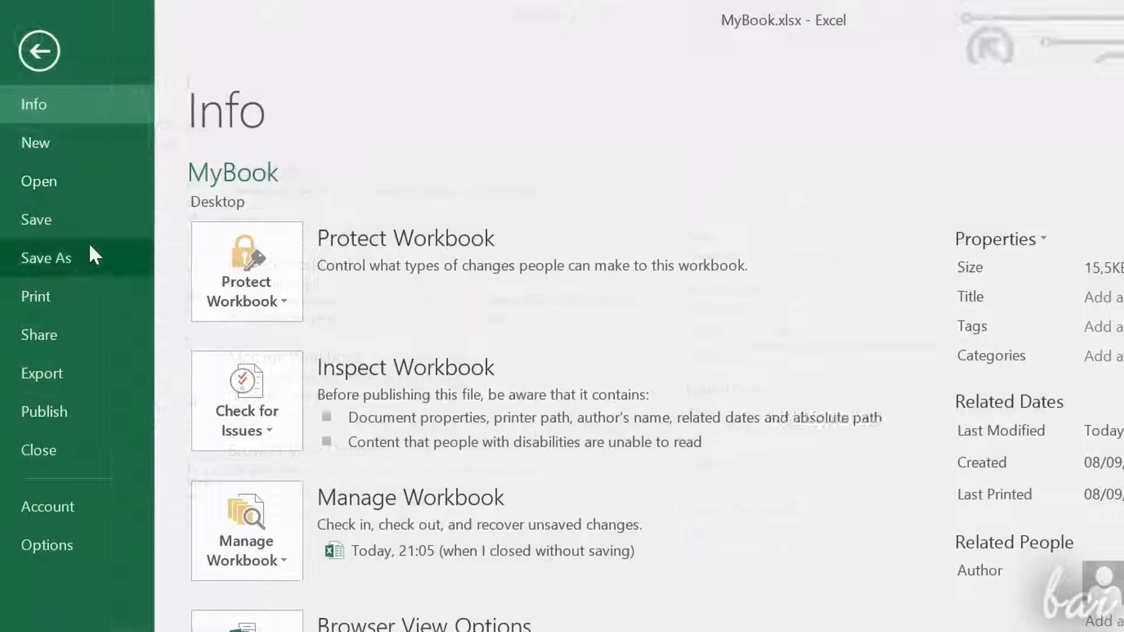
pyautogui.click(64, 184)
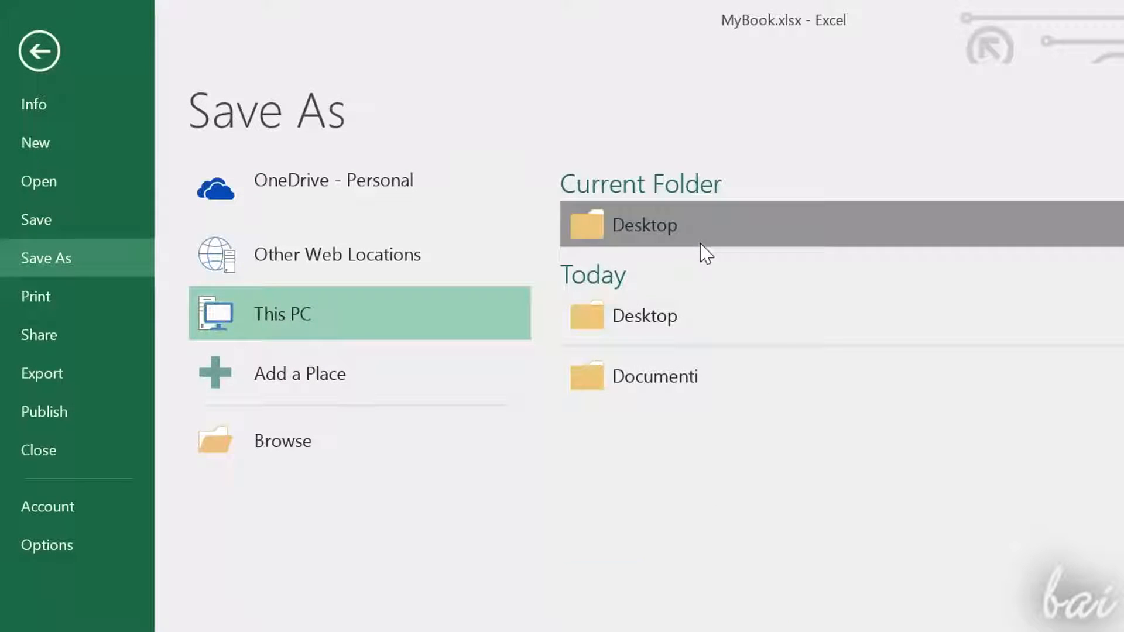
pyautogui.click(704, 250)
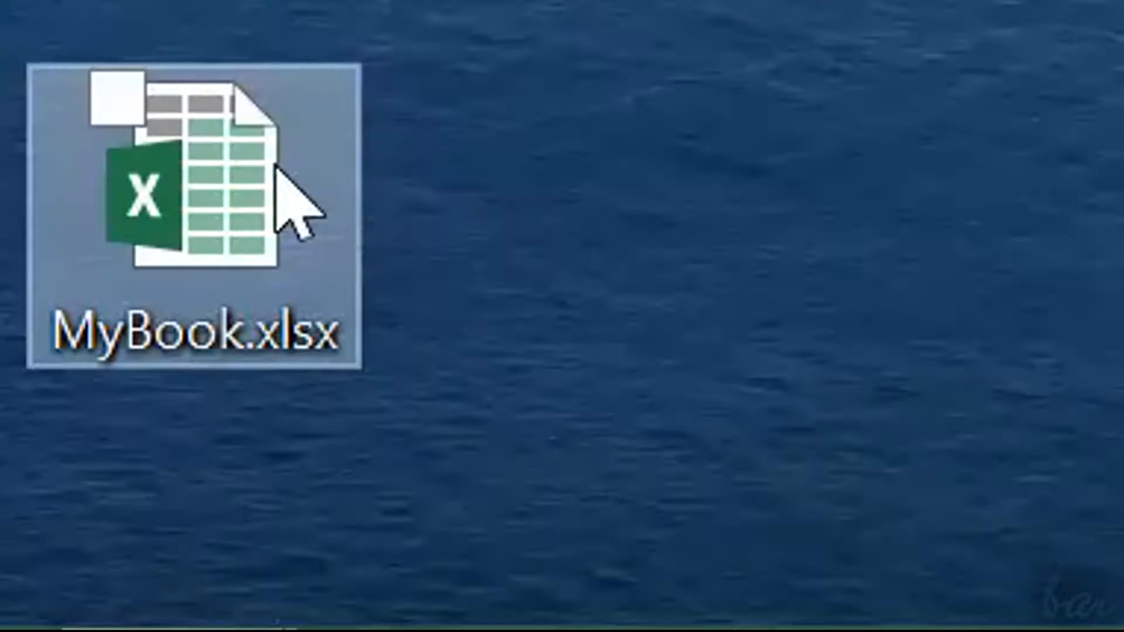
pyautogui.click(257, 187)
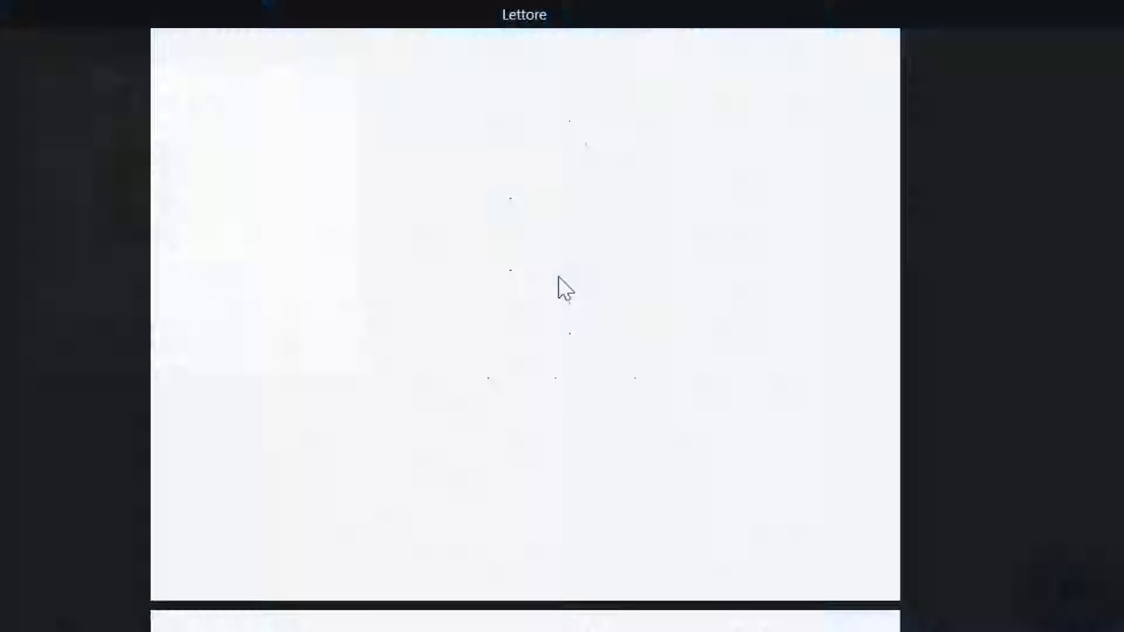
# Step: Look through the table and chart pages of the document, and export the workbook as a PDF/XPS document
pyautogui.scroll(-5, 559, 273)
pyautogui.scroll(8, 560, 269)
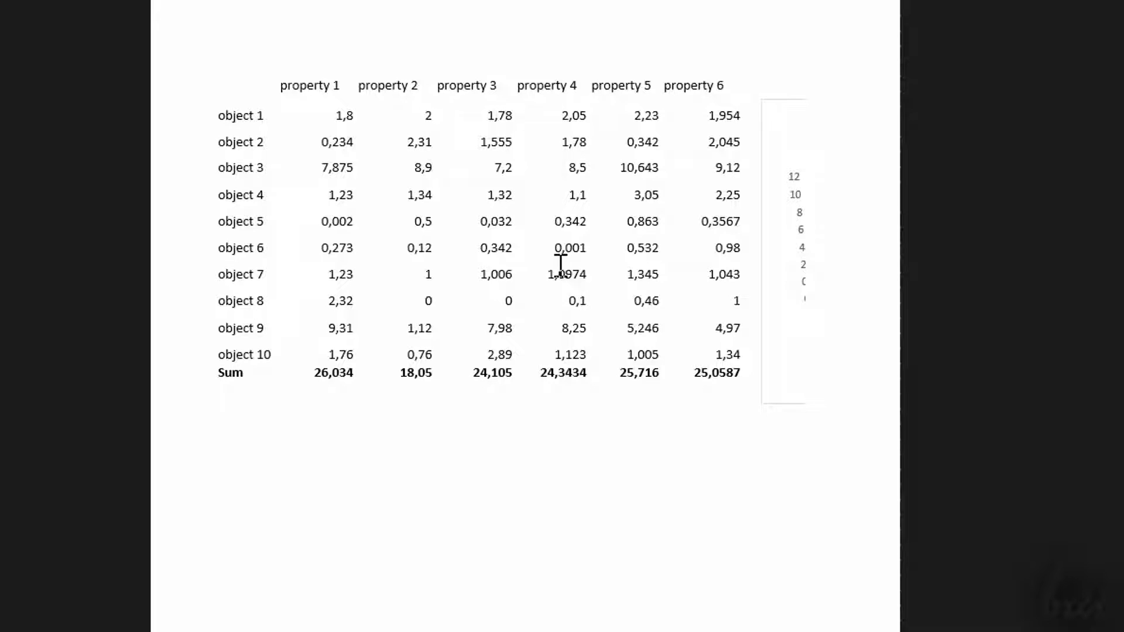
pyautogui.scroll(-1, 561, 266)
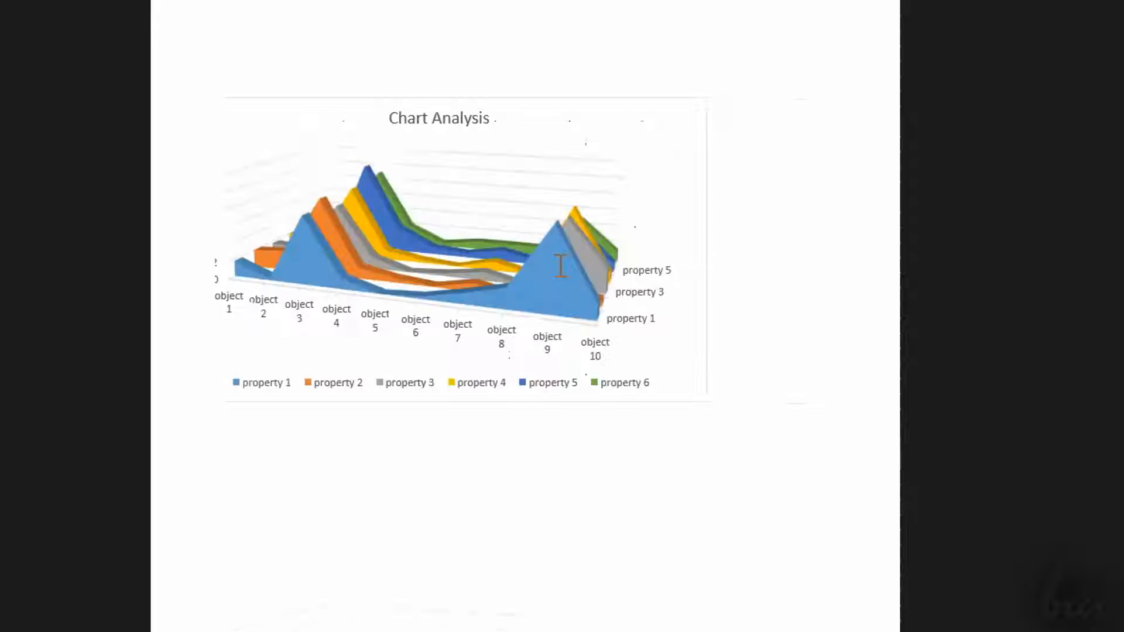
pyautogui.scroll(1, 561, 265)
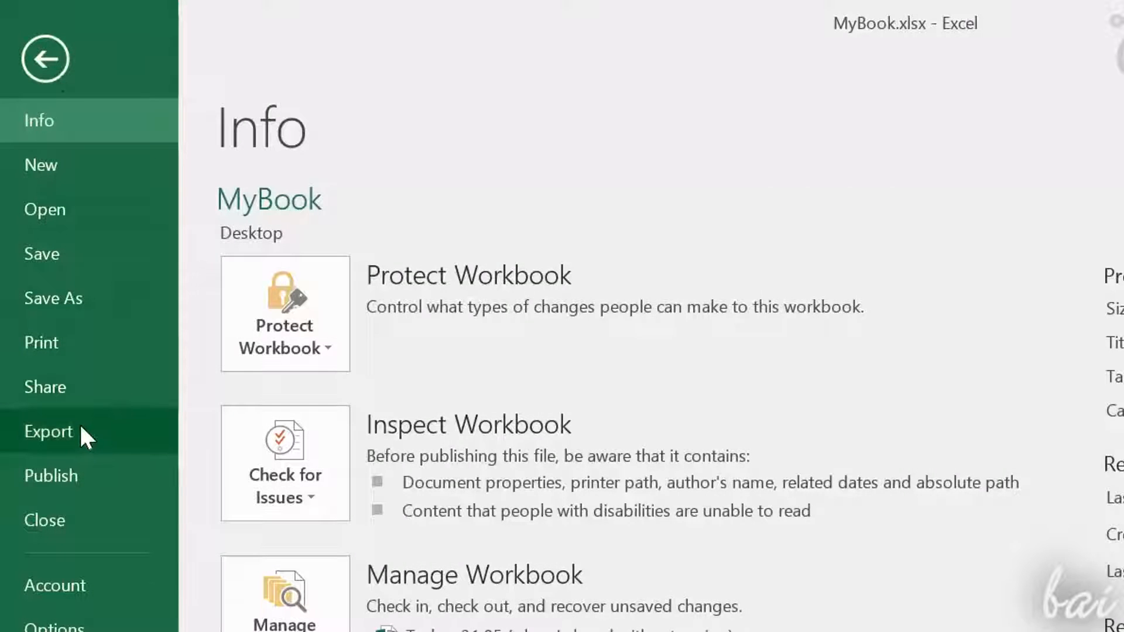
pyautogui.click(79, 423)
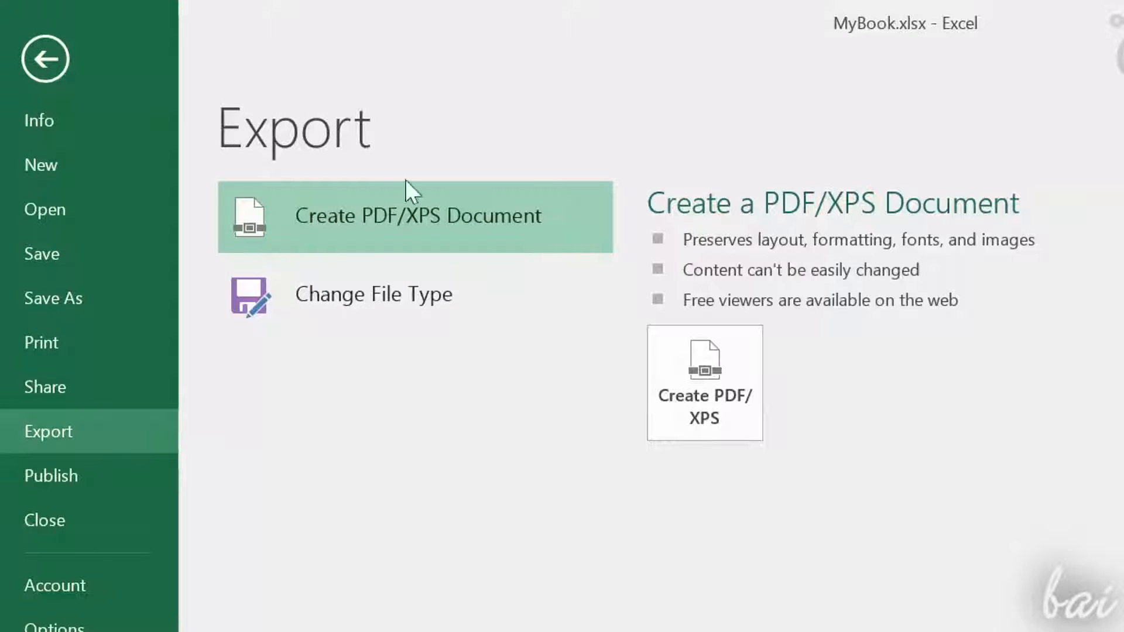
pyautogui.click(721, 412)
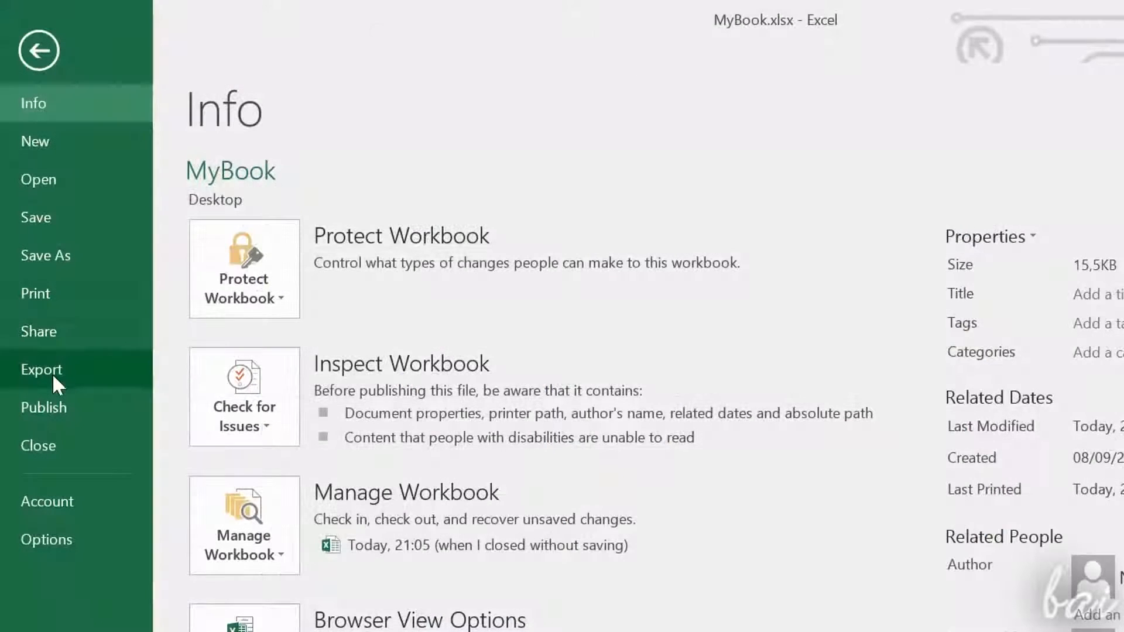
# Step: Export the MyBook workbook with its file type changed to CSV (Comma delimited)
pyautogui.click(51, 373)
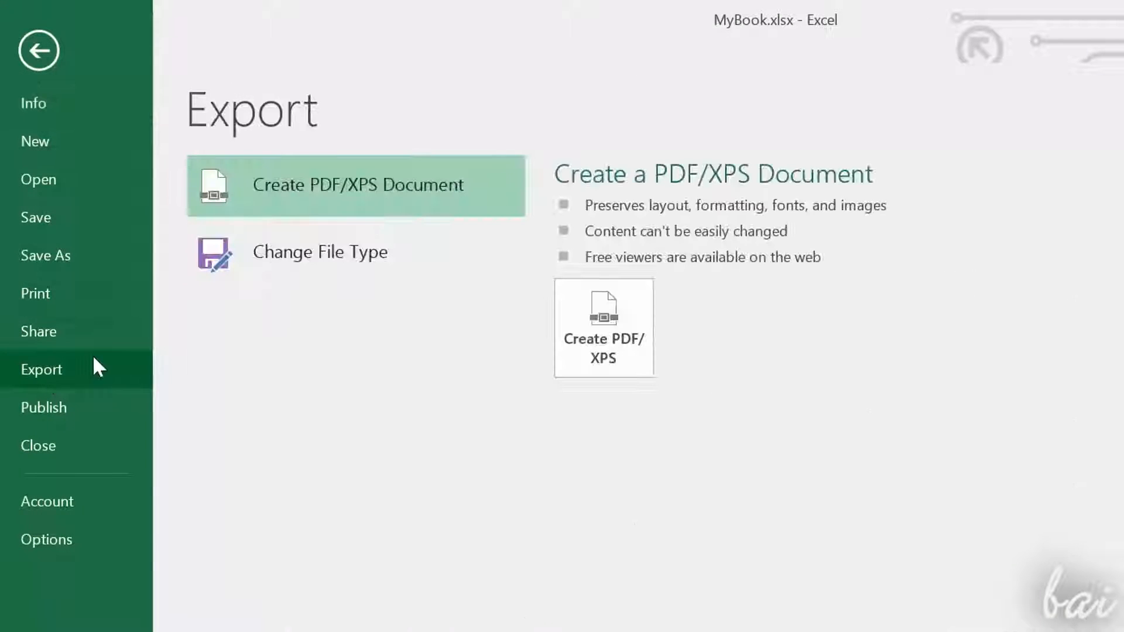
pyautogui.click(283, 250)
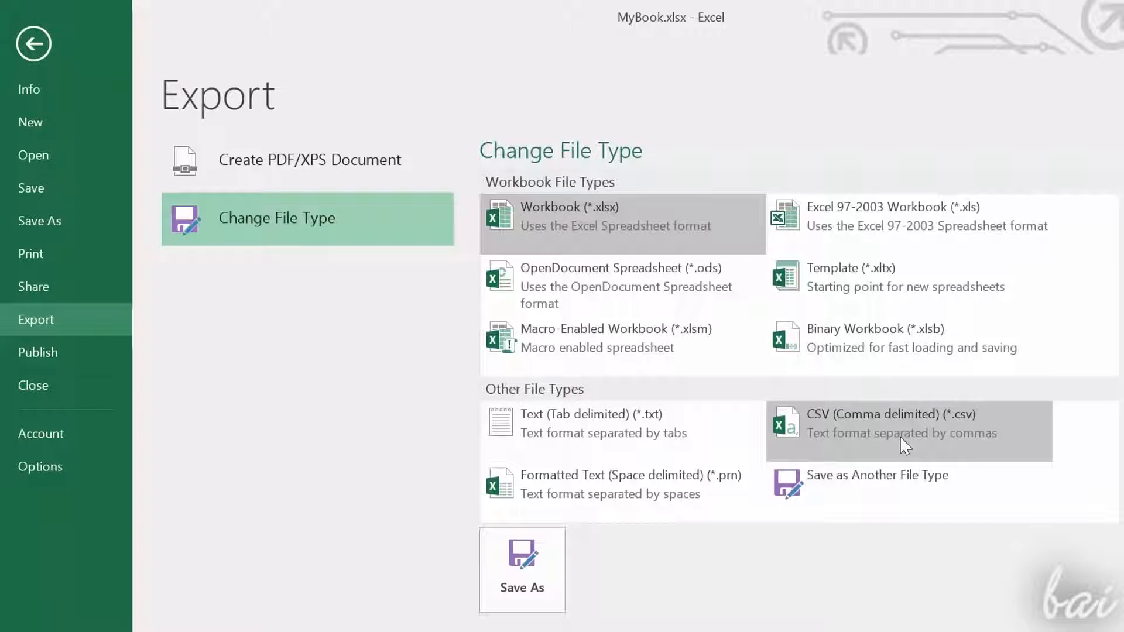
pyautogui.click(900, 435)
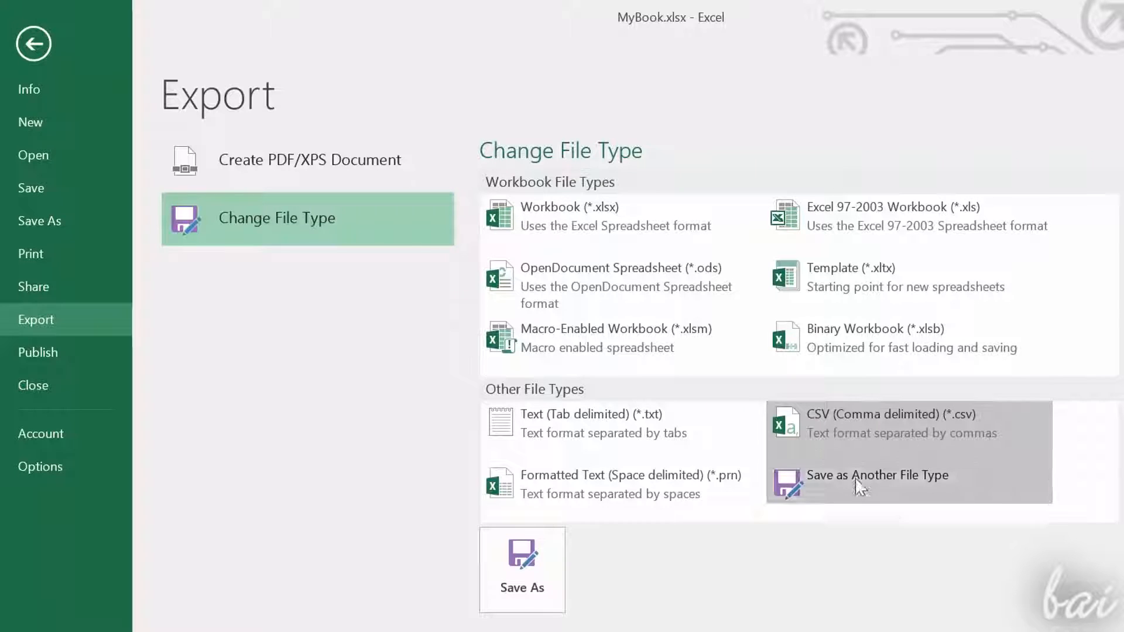
pyautogui.click(515, 570)
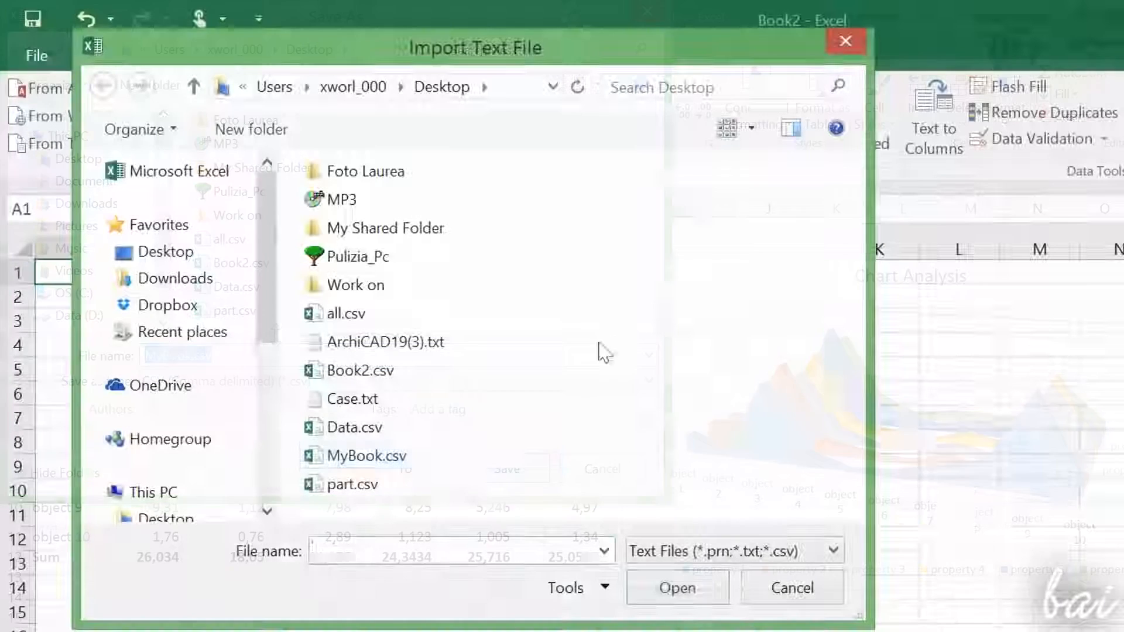
# Step: Import MyBook.csv into Book2 as delimited text split at semicolons, with General column format, placing the data from cell A1
pyautogui.click(427, 460)
pyautogui.click(703, 598)
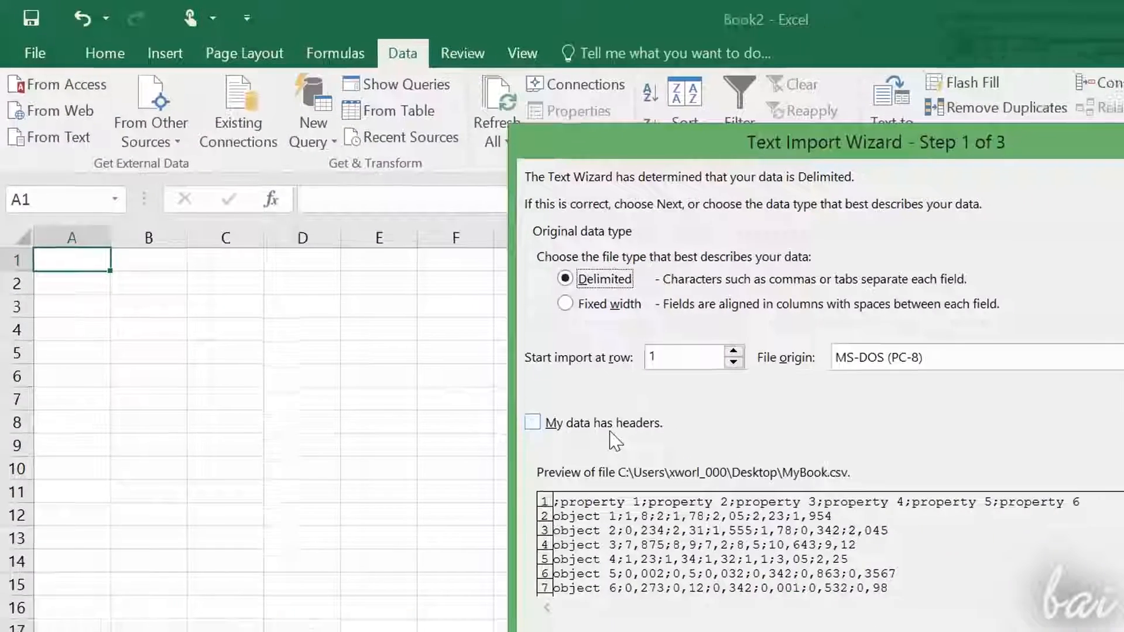
pyautogui.click(961, 588)
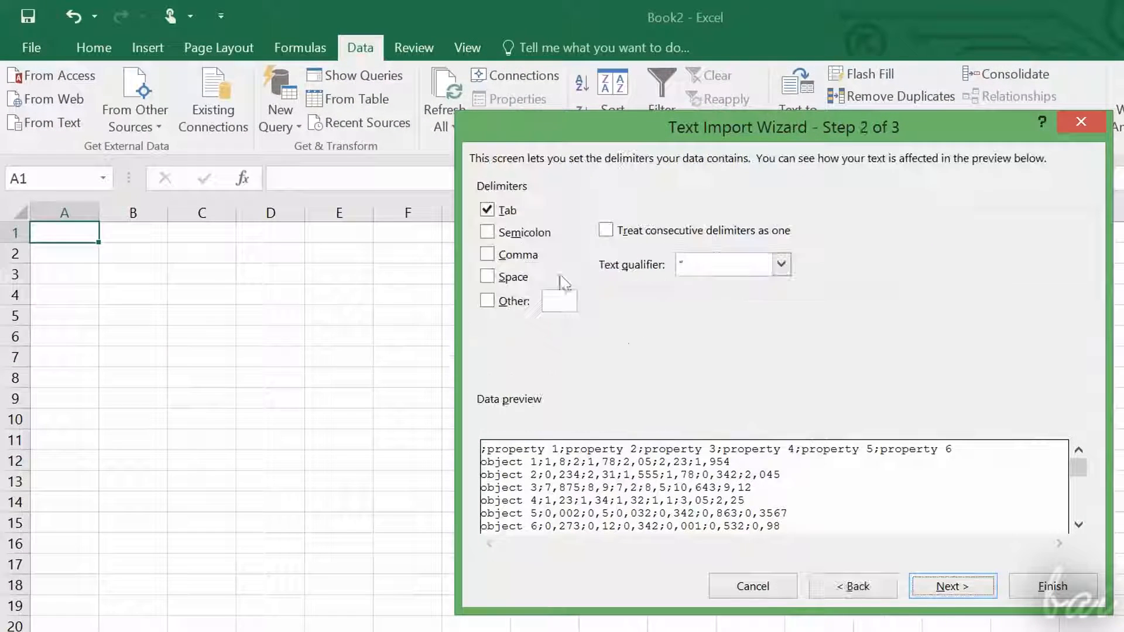
pyautogui.click(524, 233)
pyautogui.click(954, 587)
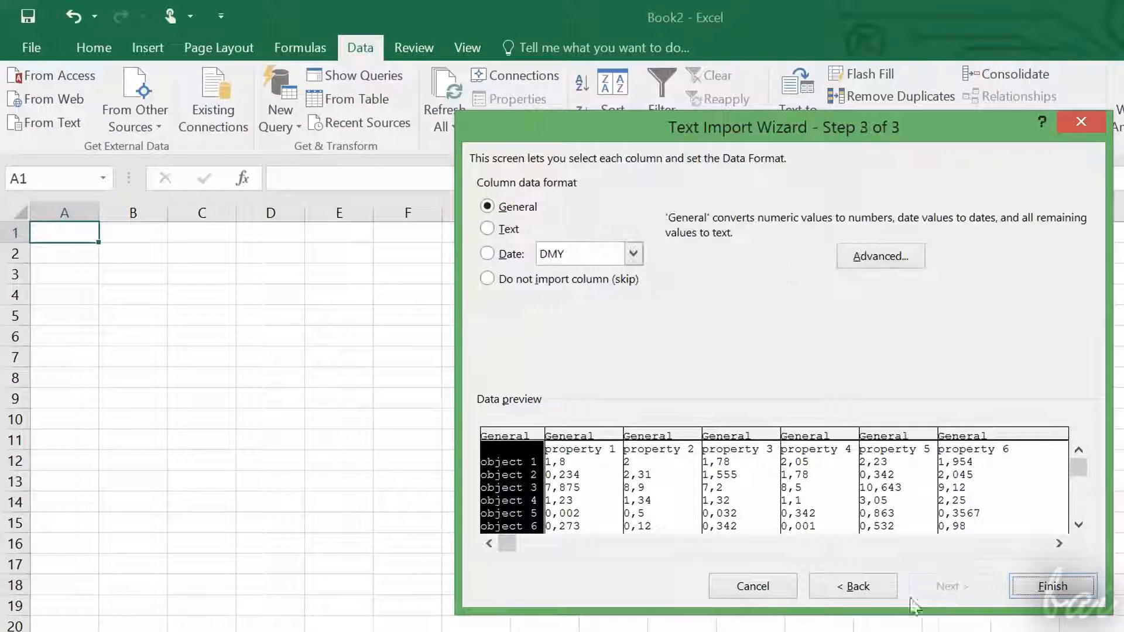
pyautogui.click(1026, 586)
pyautogui.click(805, 494)
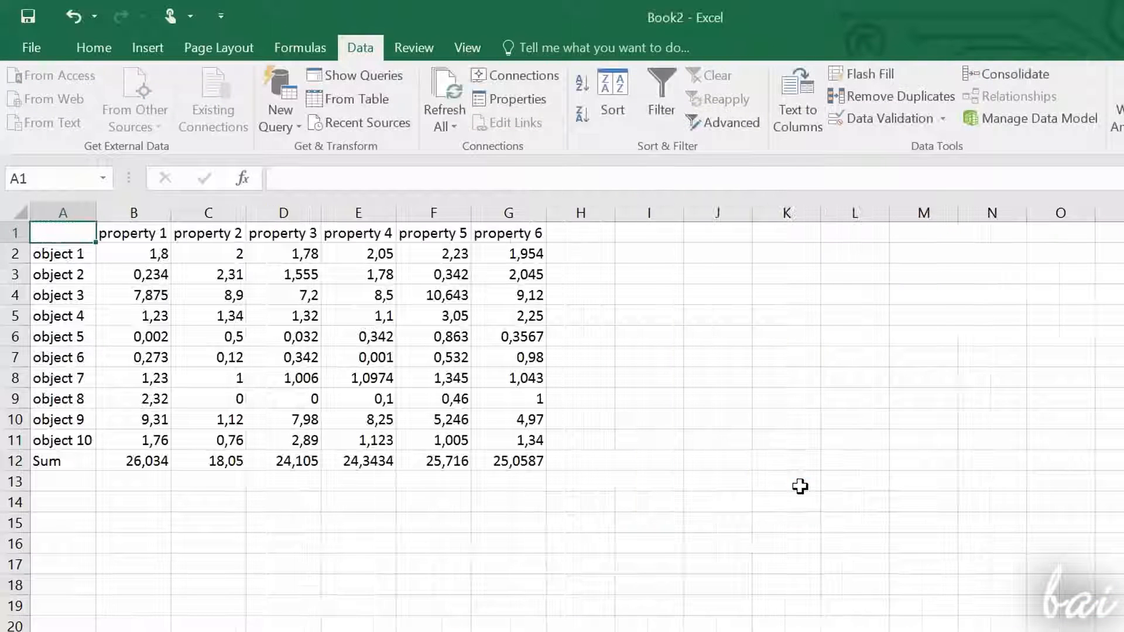